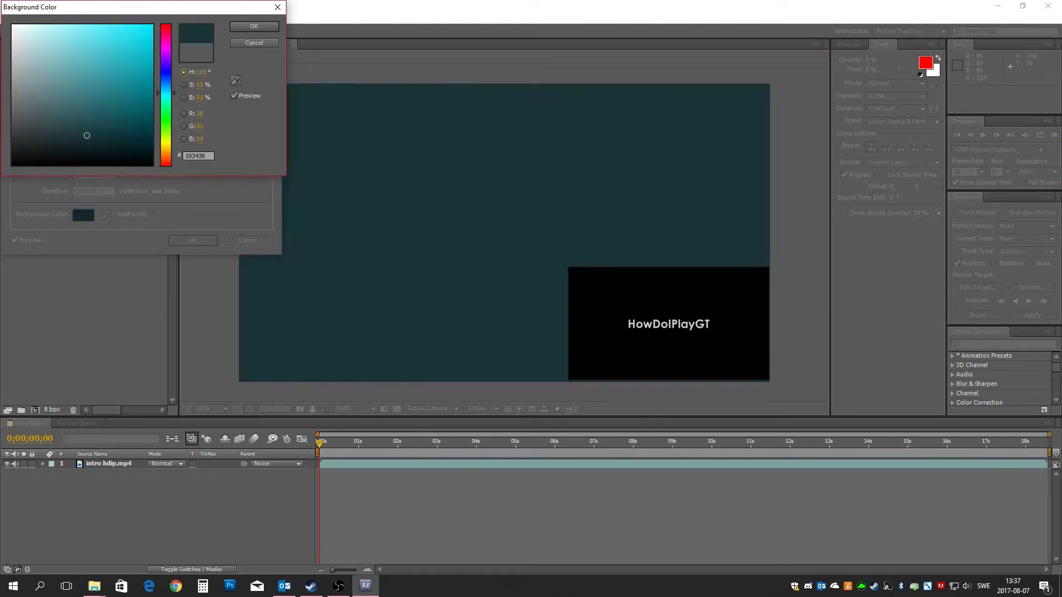
Confirm the composition's background colour and add a black solid layer beneath the intro hdip.mp4 layer
{"action": "key", "text": "Return"}
{"action": "key", "text": "Return"}
{"action": "left_click", "coordinate": [39, 174]}
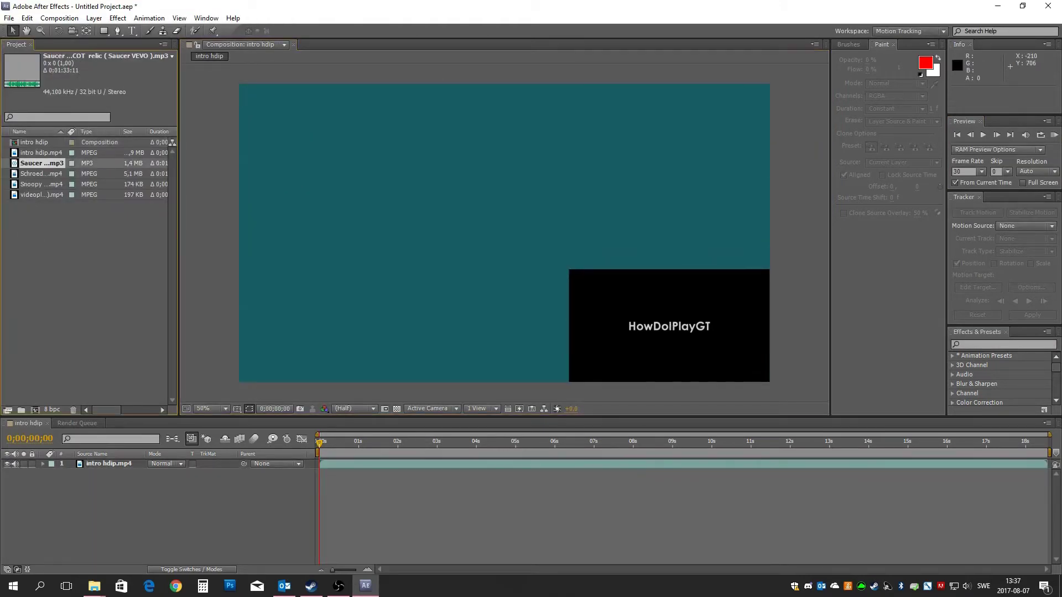
{"action": "right_click", "coordinate": [12, 501]}
{"action": "left_click", "coordinate": [266, 420]}
{"action": "left_click", "coordinate": [154, 220]}
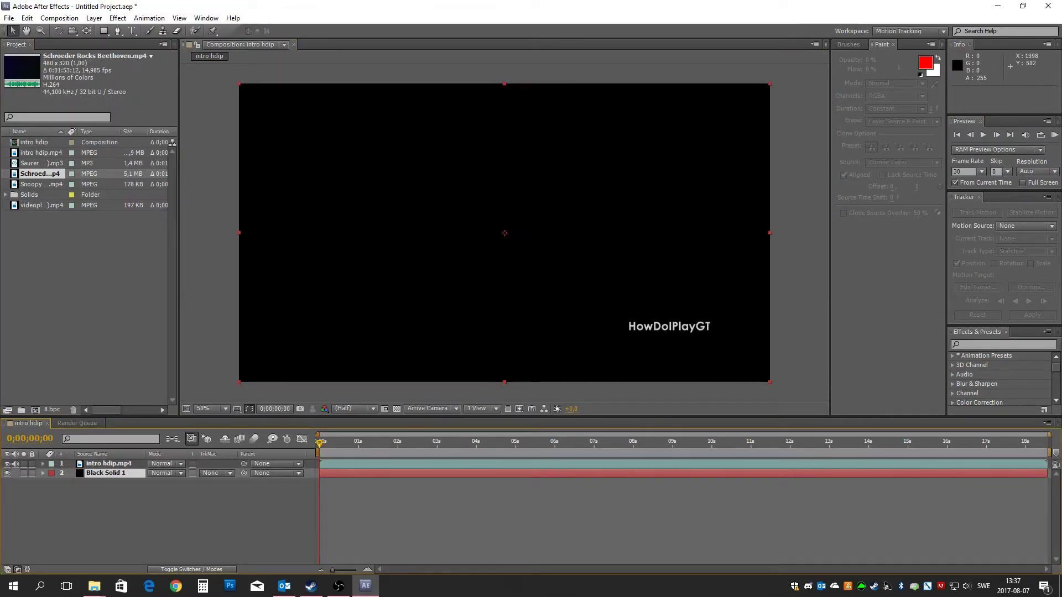
Activate the Type tool and set the text font to Arial
{"action": "key", "text": "ctrl+t"}
{"action": "scroll", "coordinate": [885, 204], "scroll_direction": "down", "scroll_amount": 10}
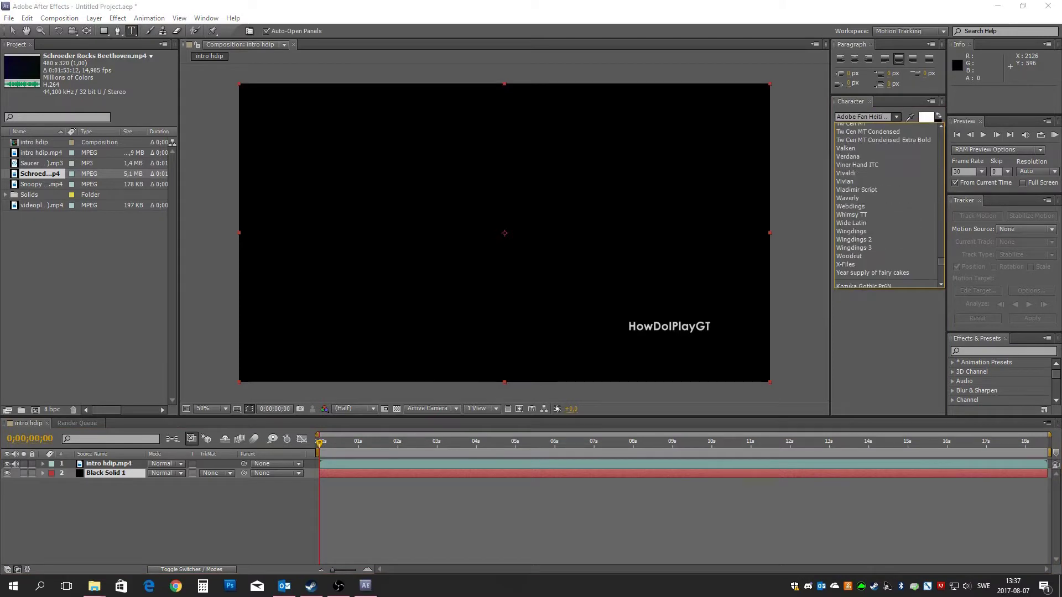
{"action": "scroll", "coordinate": [885, 205], "scroll_direction": "up", "scroll_amount": 10}
{"action": "left_click", "coordinate": [852, 171]}
Add the title text "HowDoIPlayGT" near the middle of the composition
{"action": "left_click_drag", "start_coordinate": [365, 203], "coordinate": [585, 255]}
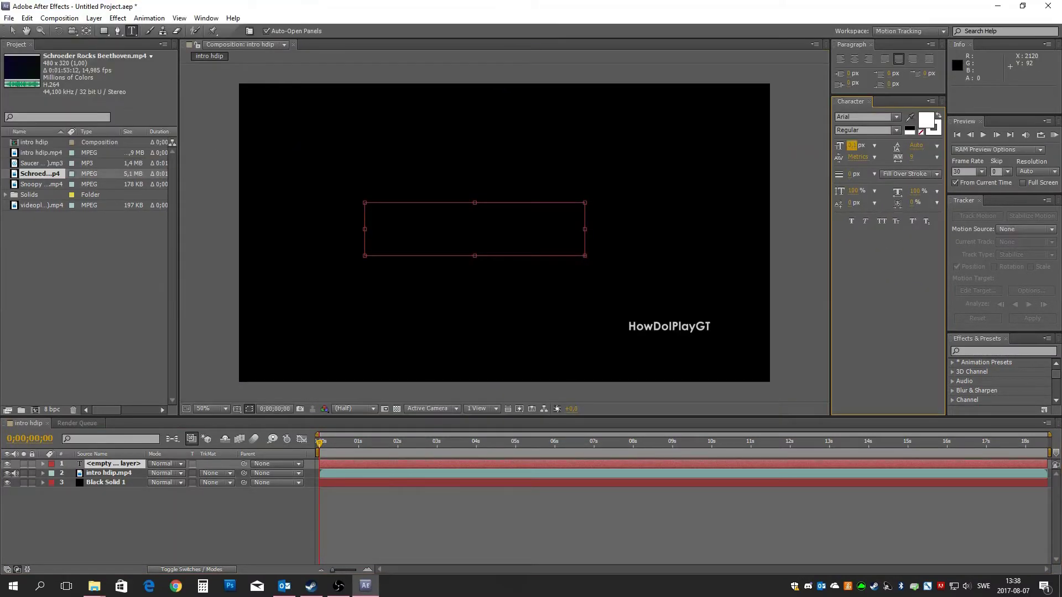
{"action": "left_click", "coordinate": [487, 206]}
{"action": "type", "text": "How"}
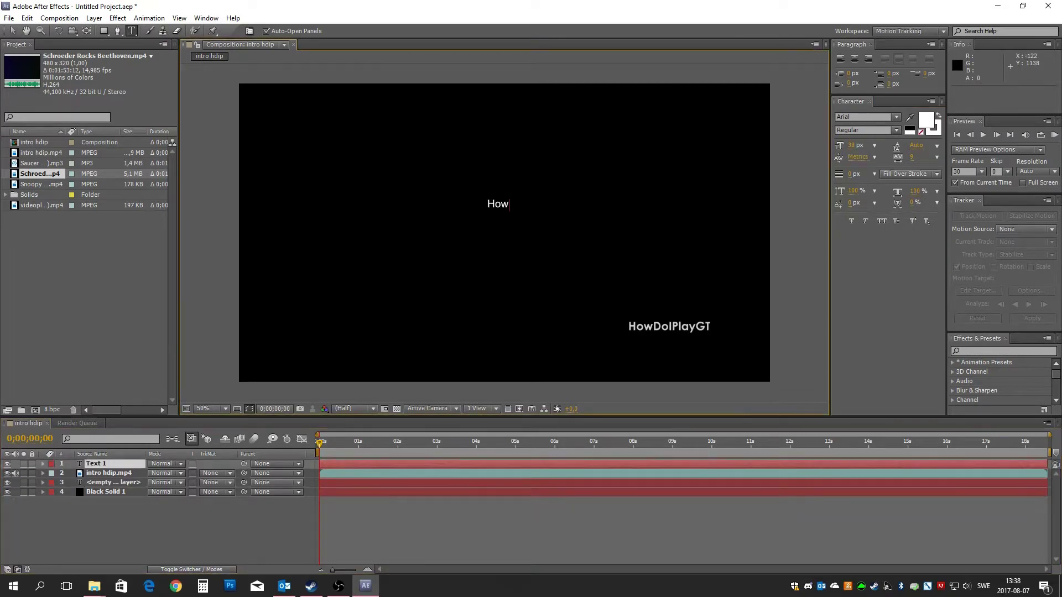
{"action": "type", "text": "DoIPlayGT"}
{"action": "key", "text": "KP_Enter"}
Enlarge the HowDoIPlayGT title to about 251.8% and centre it horizontally in the composition
{"action": "key", "text": "v"}
{"action": "left_click_drag", "start_coordinate": [560, 205], "coordinate": [416, 204]}
{"action": "mouse_move", "coordinate": [487, 205]}
{"action": "left_mouse_down"}
{"action": "mouse_move", "coordinate": [677, 207]}
{"action": "mouse_move", "coordinate": [382, 243]}
{"action": "left_mouse_up"}
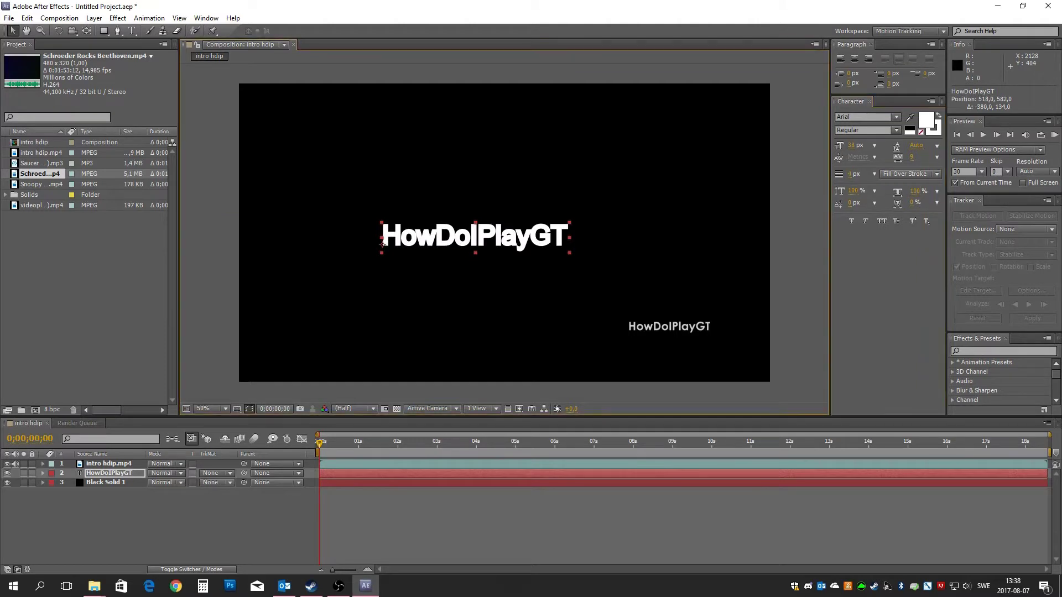
{"action": "left_click", "coordinate": [206, 18]}
{"action": "left_click", "coordinate": [218, 55]}
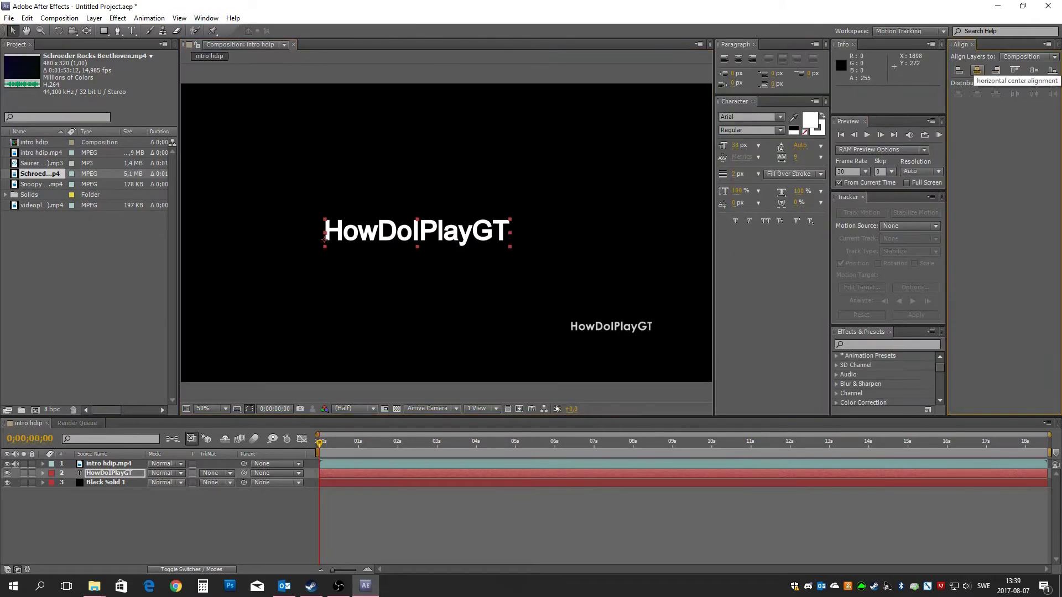
{"action": "left_click", "coordinate": [972, 45]}
Set keyframes for the title layer's transform properties, from Anchor Point to Opacity, at the first frame and advance one frame
{"action": "left_click", "coordinate": [42, 473]}
{"action": "left_click", "coordinate": [53, 492]}
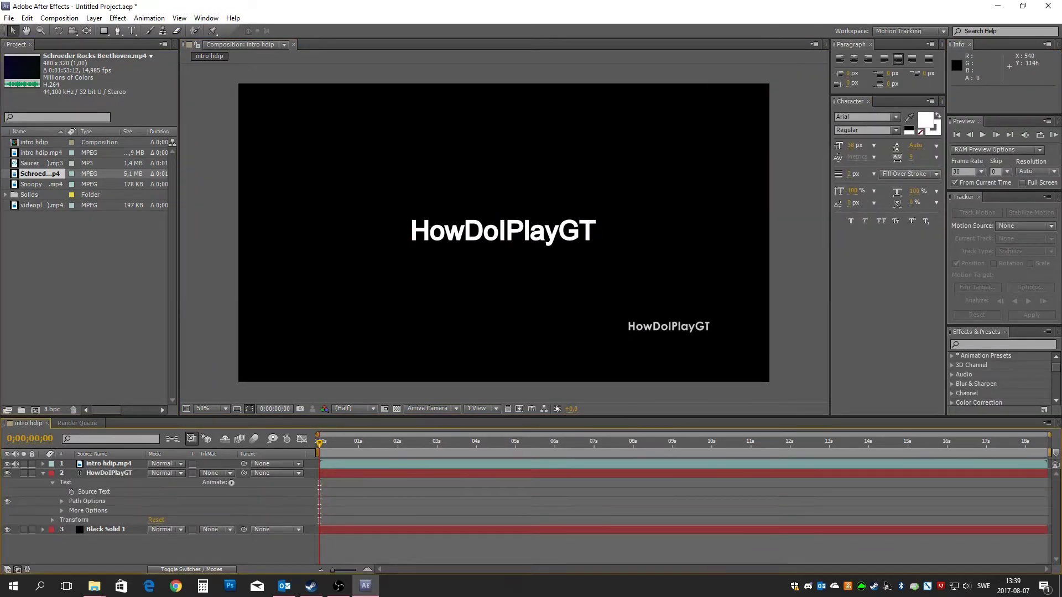
{"action": "left_click", "coordinate": [100, 510]}
{"action": "left_click", "coordinate": [71, 520]}
{"action": "left_click", "coordinate": [71, 529]}
{"action": "left_click", "coordinate": [71, 539]}
{"action": "left_click", "coordinate": [996, 135]}
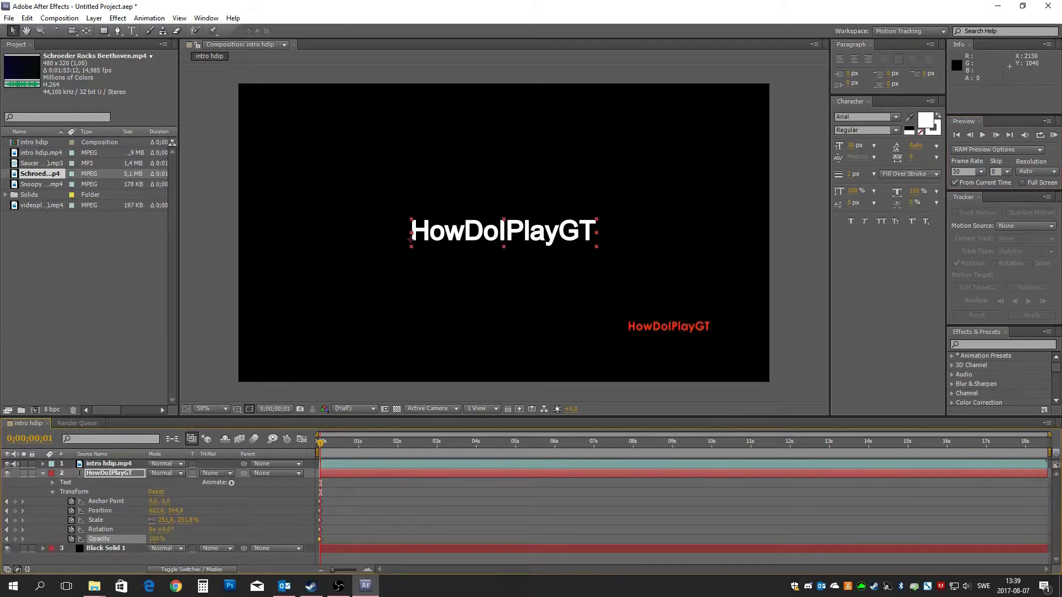
Apply the Change Color effect to the title layer and set Color To Change to red
{"action": "key", "text": "alt+Tab"}
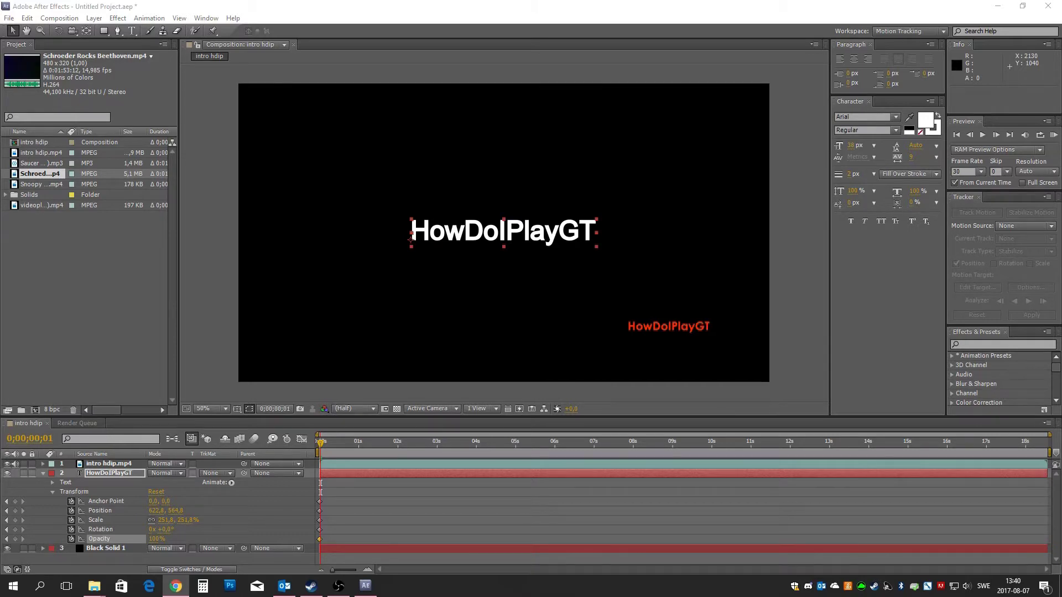
{"action": "left_click", "coordinate": [117, 18]}
{"action": "mouse_move", "coordinate": [150, 119]}
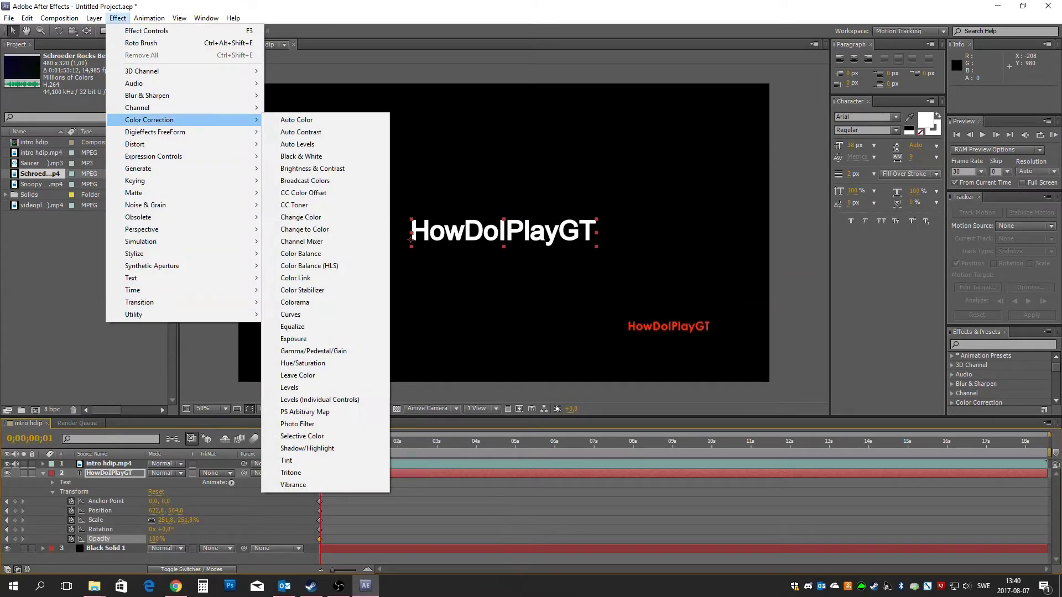
{"action": "left_click", "coordinate": [300, 217]}
{"action": "left_click", "coordinate": [115, 113]}
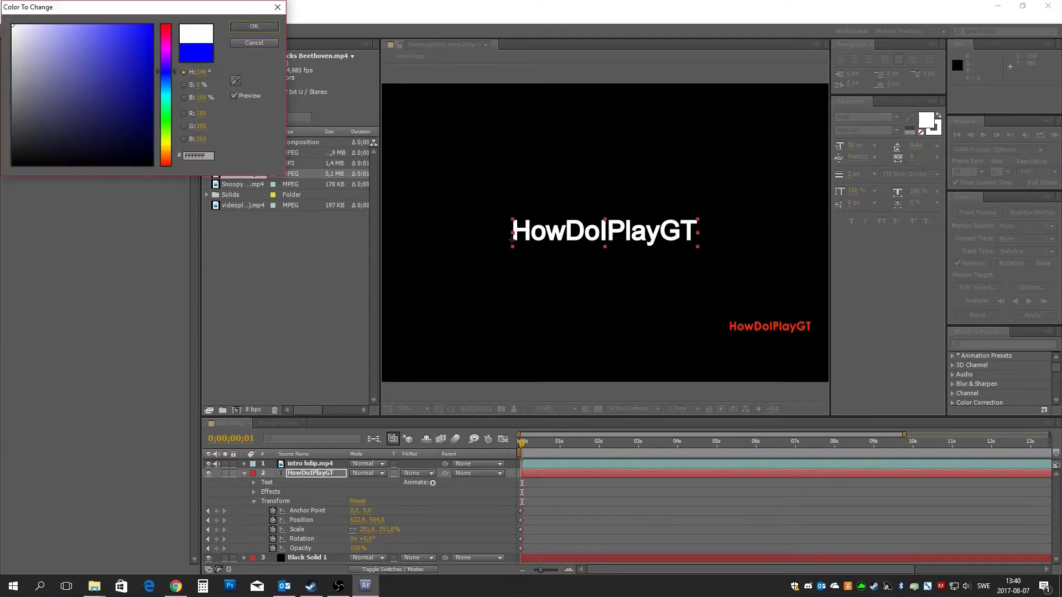
{"action": "left_click", "coordinate": [164, 25]}
{"action": "key", "text": "Return"}
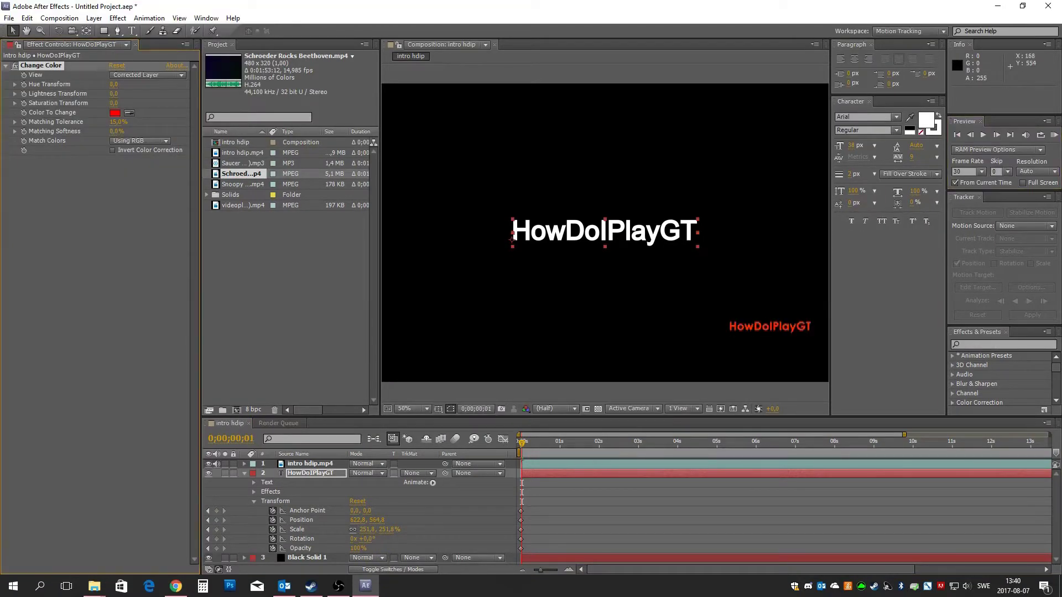
Try the Change Color effect again with adjusted hue and lightness transforms, and delete it from the title layer
{"action": "key", "text": "F3"}
{"action": "left_click", "coordinate": [118, 18]}
{"action": "left_click", "coordinate": [145, 42]}
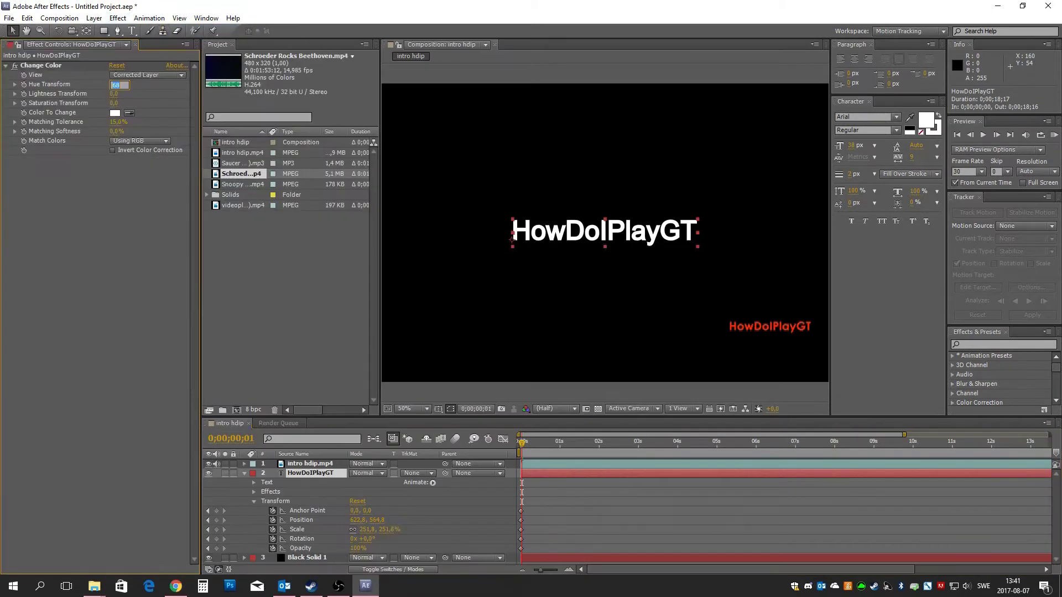
{"action": "left_click", "coordinate": [14, 84]}
{"action": "left_click", "coordinate": [15, 108]}
{"action": "left_click", "coordinate": [141, 170]}
{"action": "left_click", "coordinate": [41, 66]}
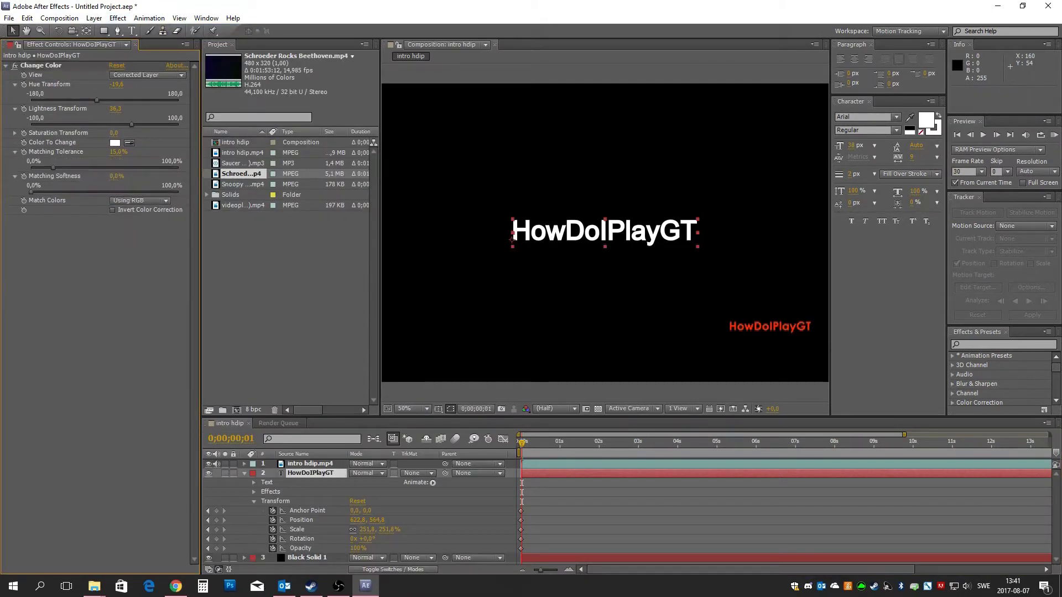
{"action": "key", "text": "Delete"}
Try the Change to Color effect on the title, with From set to white and To set to red
{"action": "key", "text": "F3"}
{"action": "left_click", "coordinate": [118, 18]}
{"action": "mouse_move", "coordinate": [165, 119]}
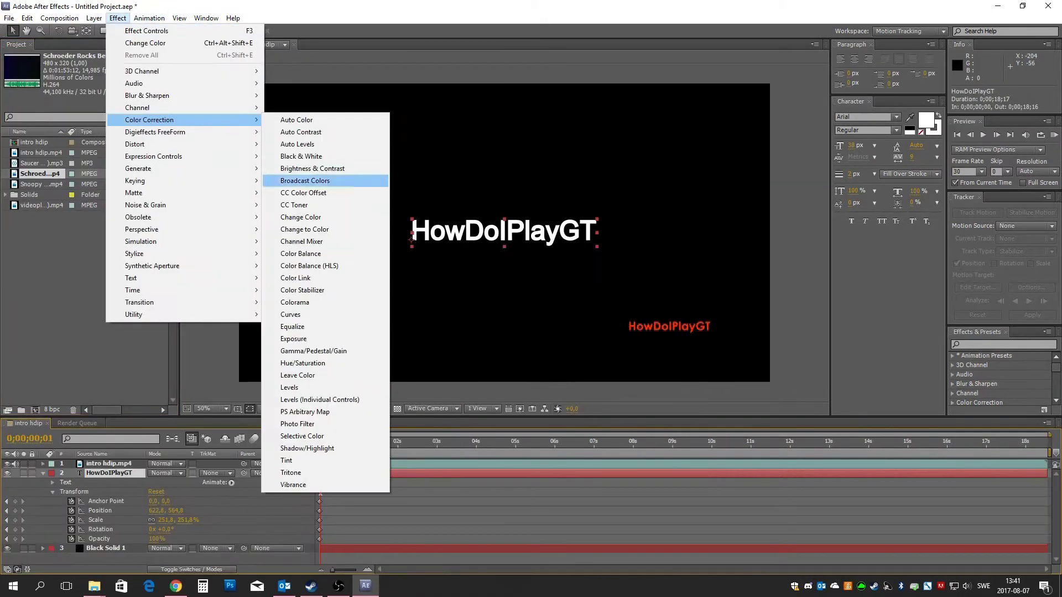
{"action": "left_click", "coordinate": [298, 229]}
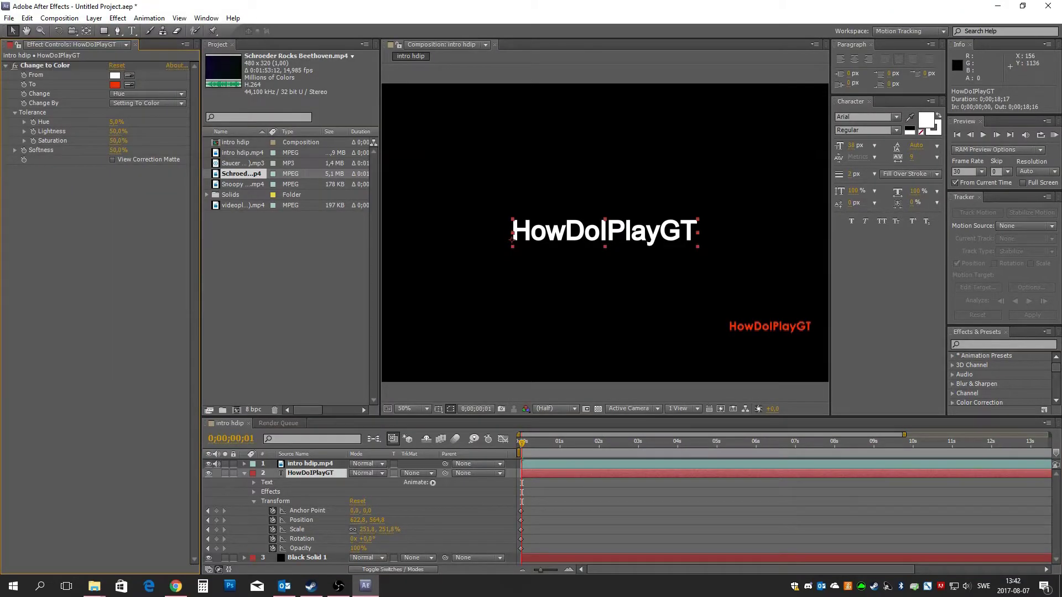
{"action": "key", "text": "e"}
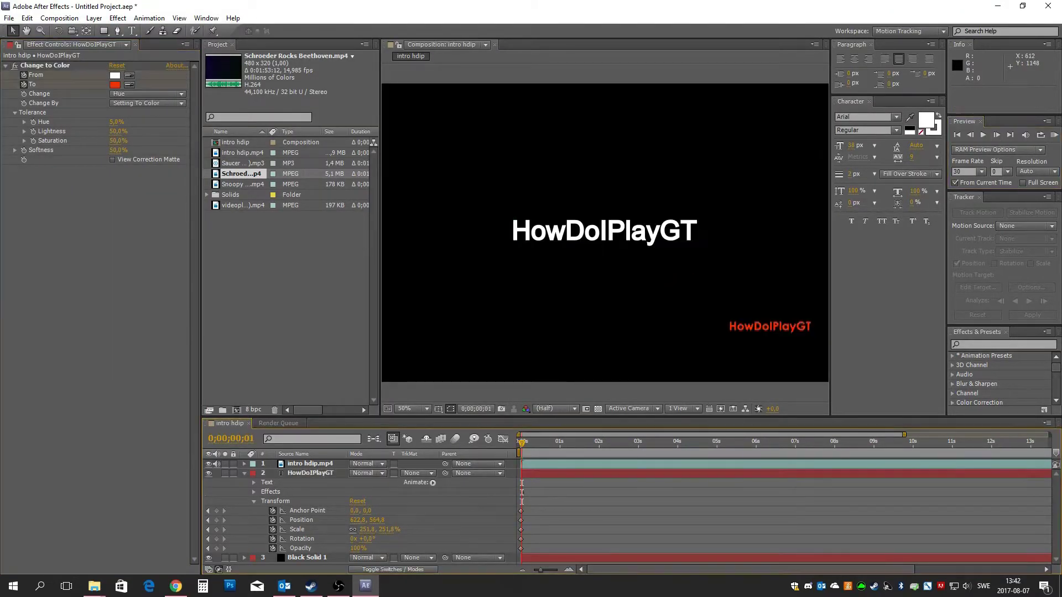
{"action": "left_click", "coordinate": [306, 503]}
{"action": "key", "text": "space"}
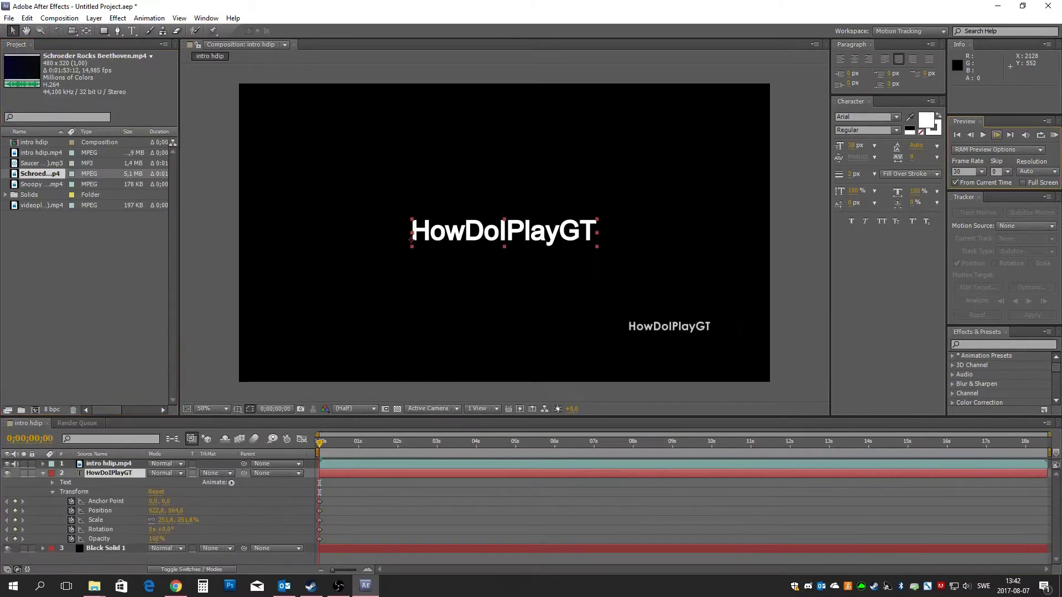
Recolour the HowDoIPlayGT title's fill and stroke light grey
{"action": "double_click", "coordinate": [468, 221]}
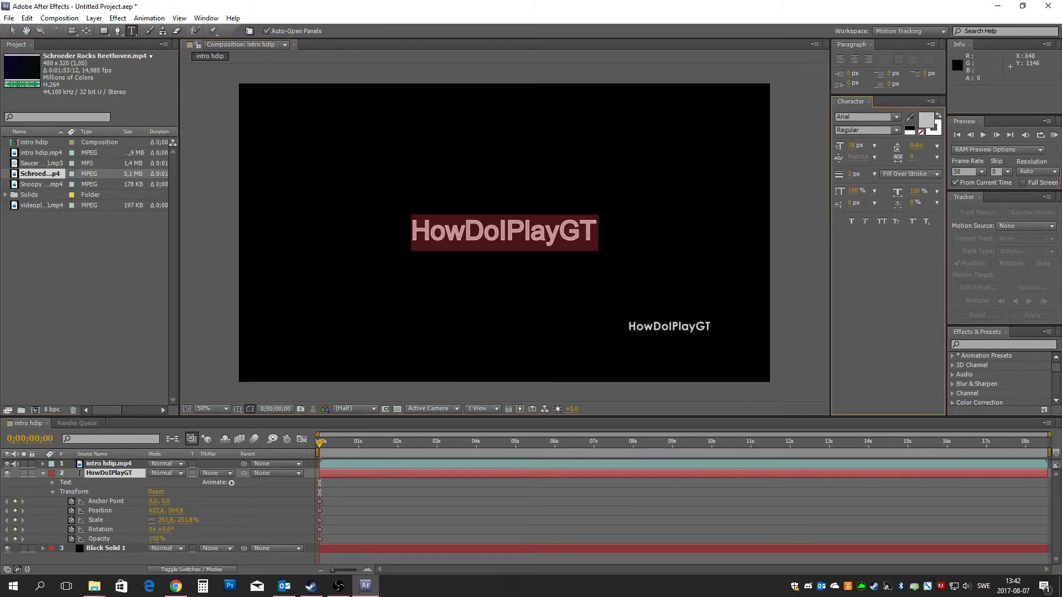
{"action": "key", "text": "Escape"}
{"action": "double_click", "coordinate": [109, 473]}
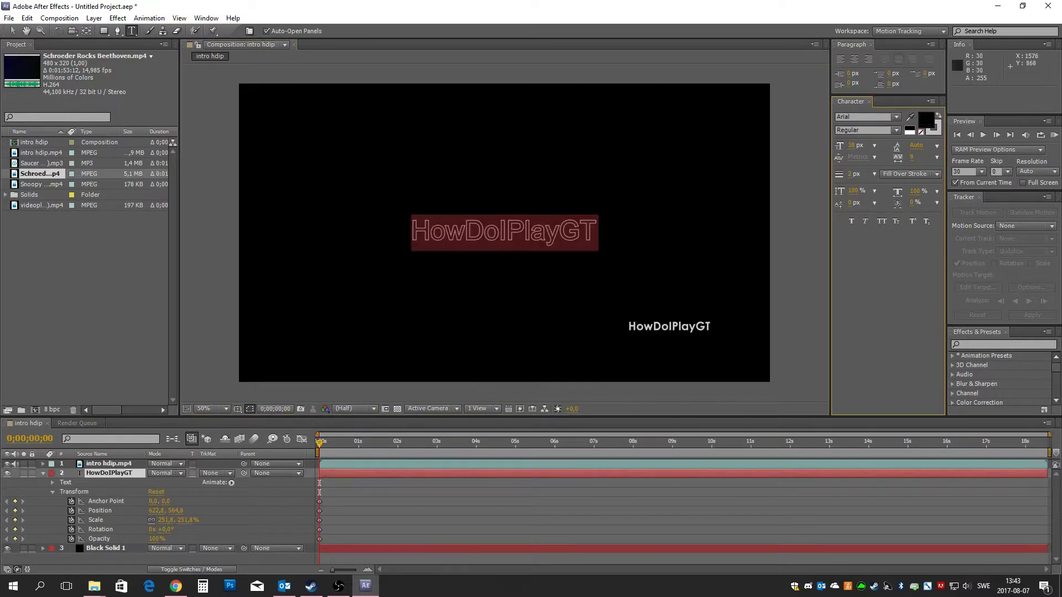
{"action": "key", "text": "Escape"}
Duplicate the title layer and rename the copy "HowDoIPlayGT RED"
{"action": "key", "text": "ctrl+d"}
{"action": "right_click", "coordinate": [100, 473]}
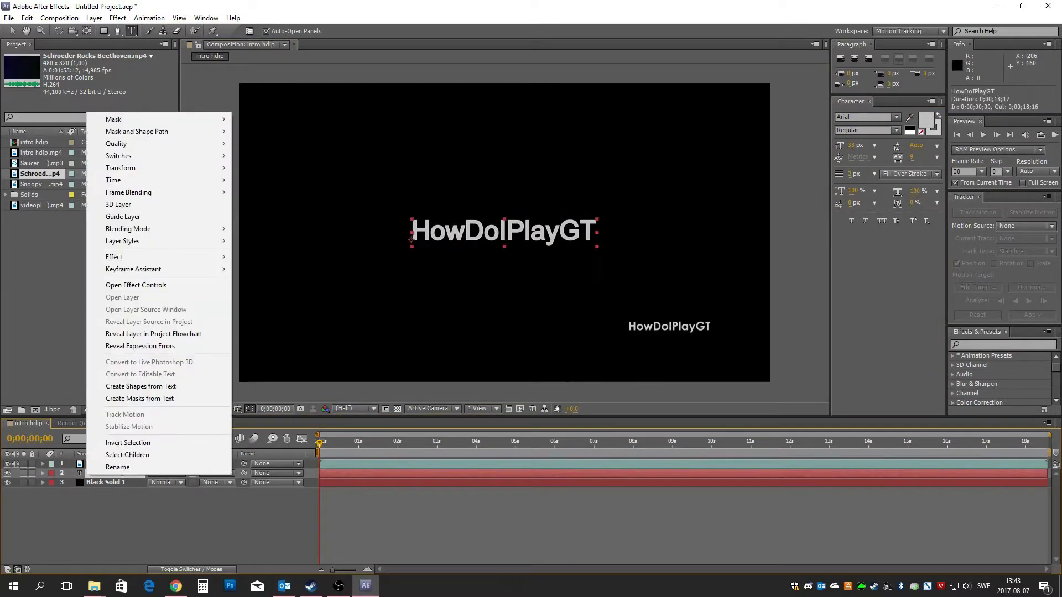
{"action": "left_click", "coordinate": [130, 468]}
{"action": "type", "text": "HowDoIPlayGT RED"}
{"action": "key", "text": "Return"}
At 0;00;00;01, set the fill and stroke of the HowDoIPlayGT RED text to red
{"action": "key", "text": "u"}
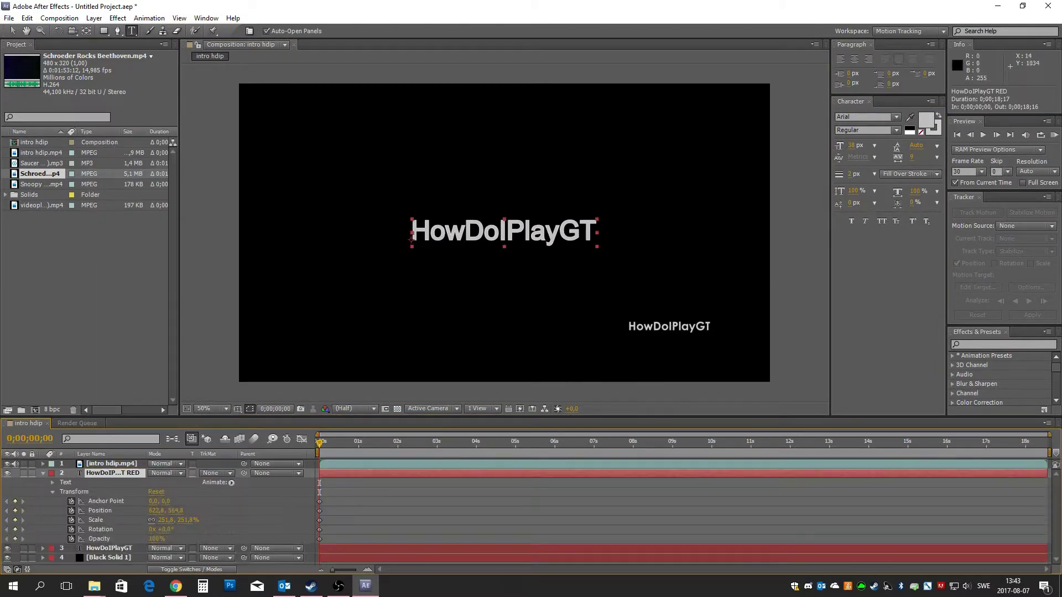
{"action": "key", "text": "Page_Down"}
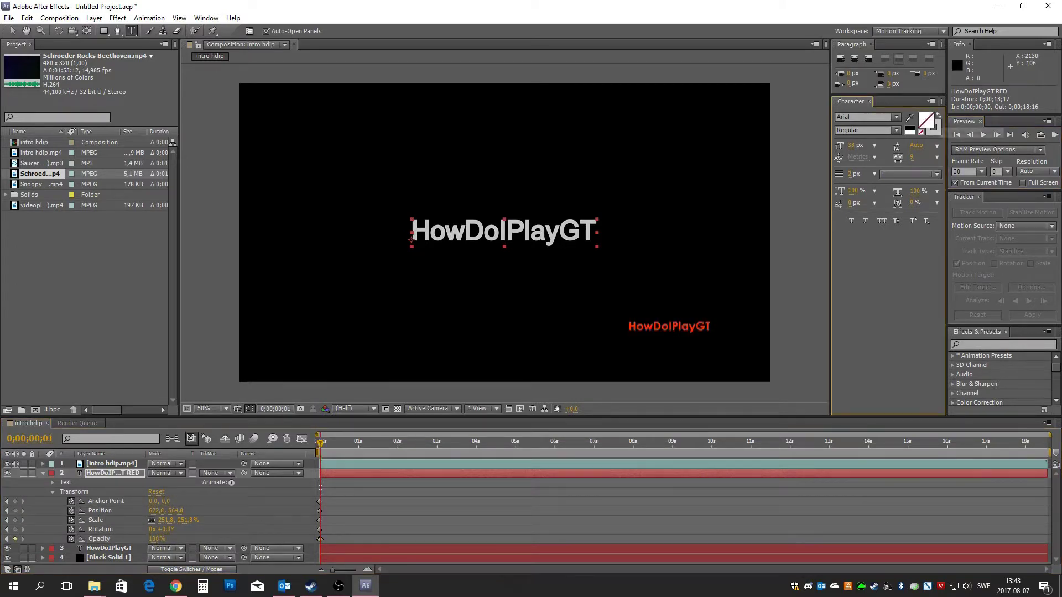
{"action": "left_click", "coordinate": [921, 132]}
{"action": "left_click", "coordinate": [937, 146]}
{"action": "left_click", "coordinate": [934, 158]}
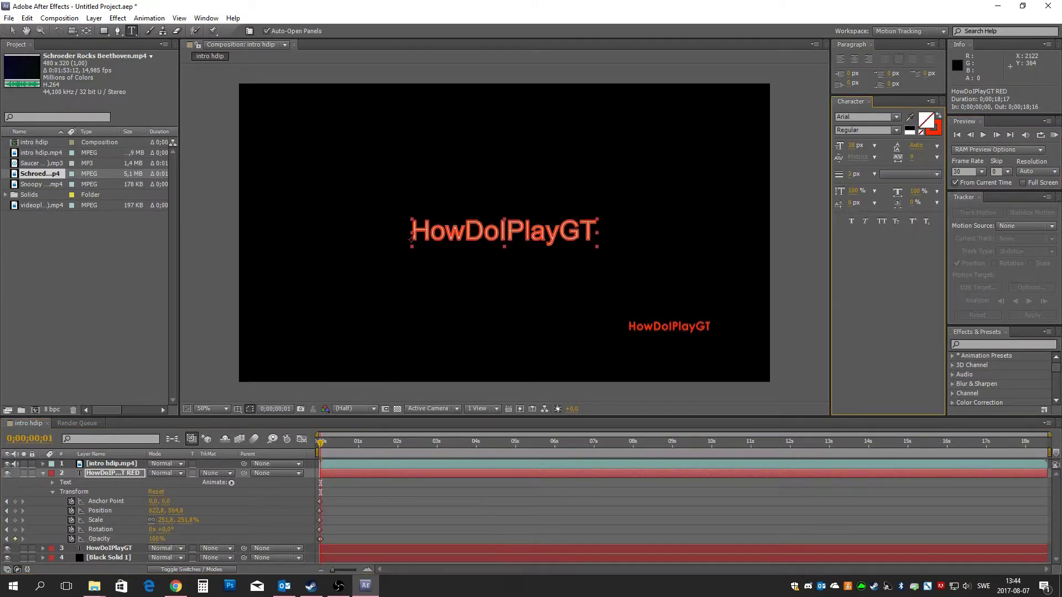
{"action": "double_click", "coordinate": [926, 119]}
{"action": "key", "text": "Return"}
Advance to 0;00;00;02 and scale up the HowDoIPlayGT RED layer slightly
{"action": "left_click", "coordinate": [996, 135]}
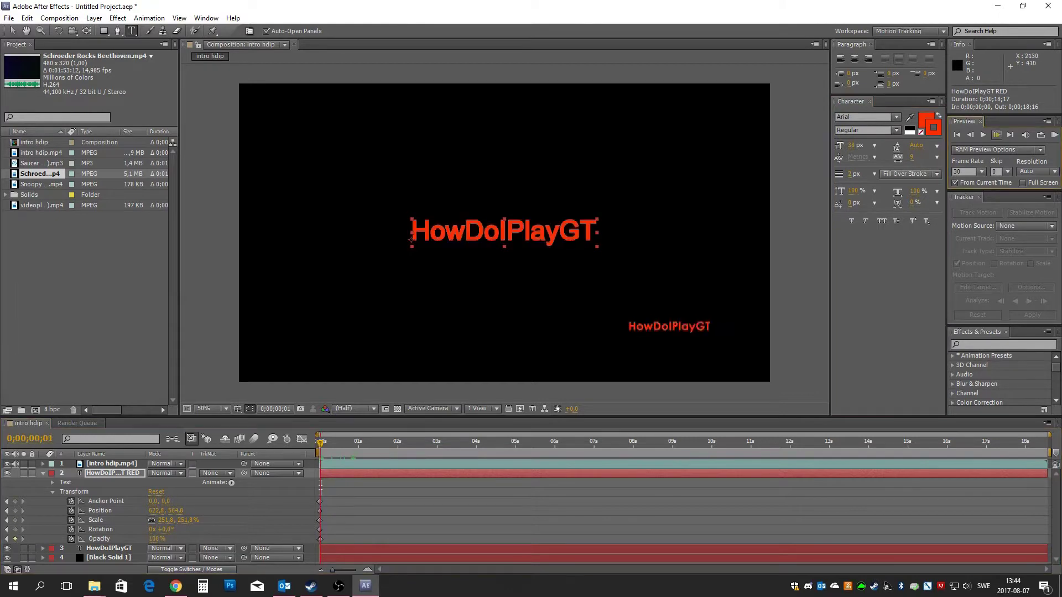
{"action": "left_click", "coordinate": [12, 31]}
{"action": "key", "text": "Page_Down"}
{"action": "key", "text": "alt+shift+KP_Add"}
{"action": "key", "text": "alt+shift+KP_Add"}
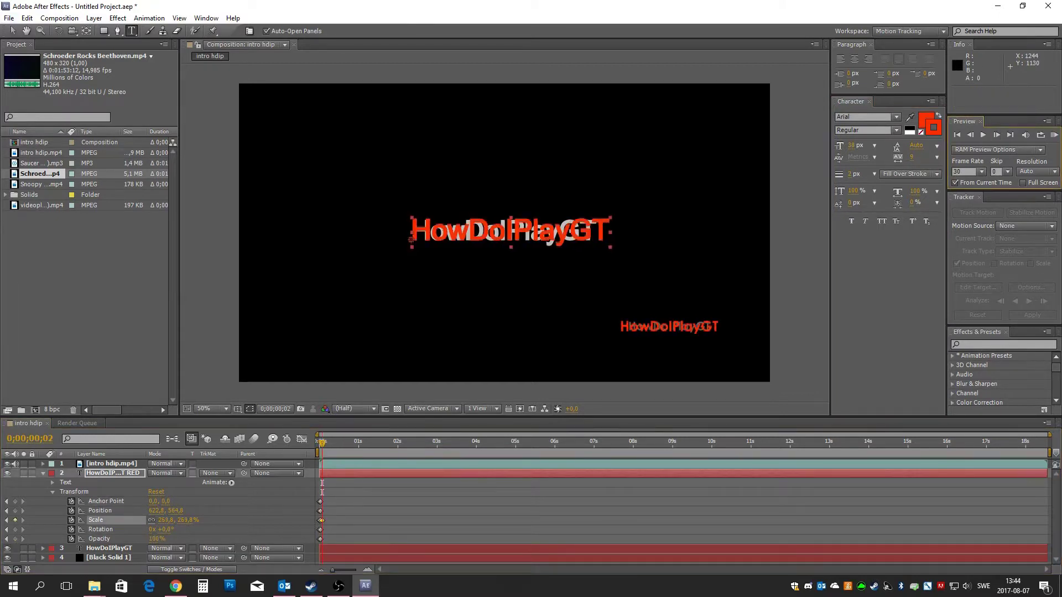
Enlarge the HowDoIPlayGT RED layer further to about 295.8% and nudge it left and slightly down at 0;00;00;02
{"action": "key", "text": "Left"}
{"action": "key", "text": "Left"}
{"action": "key", "text": "Left"}
{"action": "key", "text": "Left"}
{"action": "key", "text": "Left"}
{"action": "key", "text": "Left"}
{"action": "key", "text": "Left"}
{"action": "key", "text": "Left"}
{"action": "key", "text": "alt+shift+KP_Add"}
{"action": "key", "text": "alt+shift+KP_Add"}
{"action": "key", "text": "shift+Left"}
{"action": "key", "text": "shift+Left"}
{"action": "key", "text": "shift+Left"}
{"action": "key", "text": "shift+Left"}
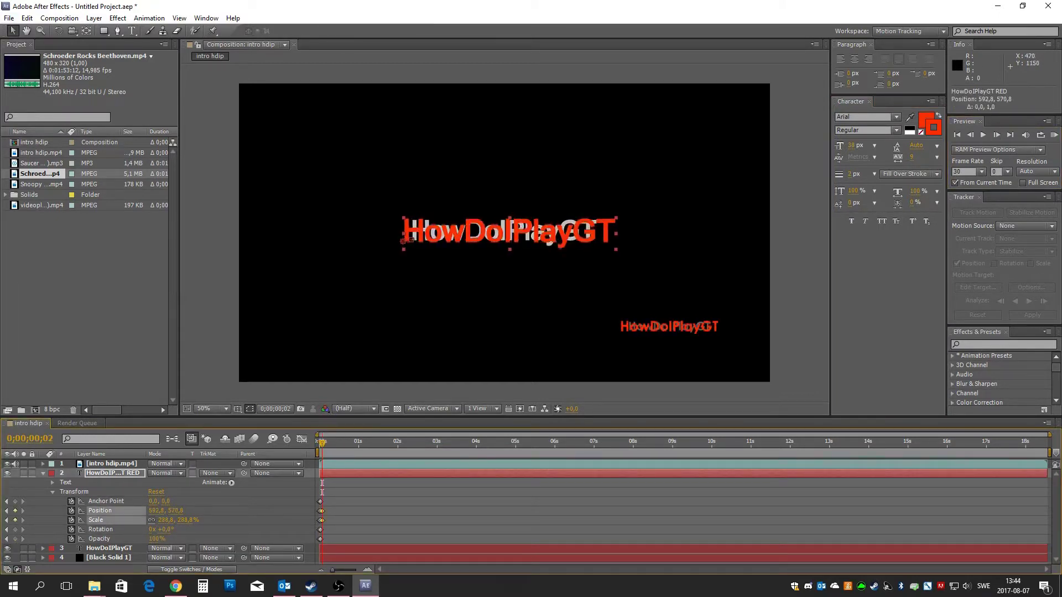
{"action": "key", "text": "Left"}
{"action": "key", "text": "Left"}
{"action": "key", "text": "shift+Down"}
{"action": "key", "text": "Down"}
{"action": "key", "text": "Down"}
{"action": "key", "text": "Down"}
{"action": "key", "text": "Down"}
{"action": "key", "text": "Down"}
{"action": "key", "text": "Down"}
{"action": "key", "text": "Down"}
{"action": "key", "text": "Down"}
Keyframe the opacity of the grey HowDoIPlayGT layer so it fades out around 0;00;00;02 to 0;00;00;03
{"action": "key", "text": "ctrl+Down"}
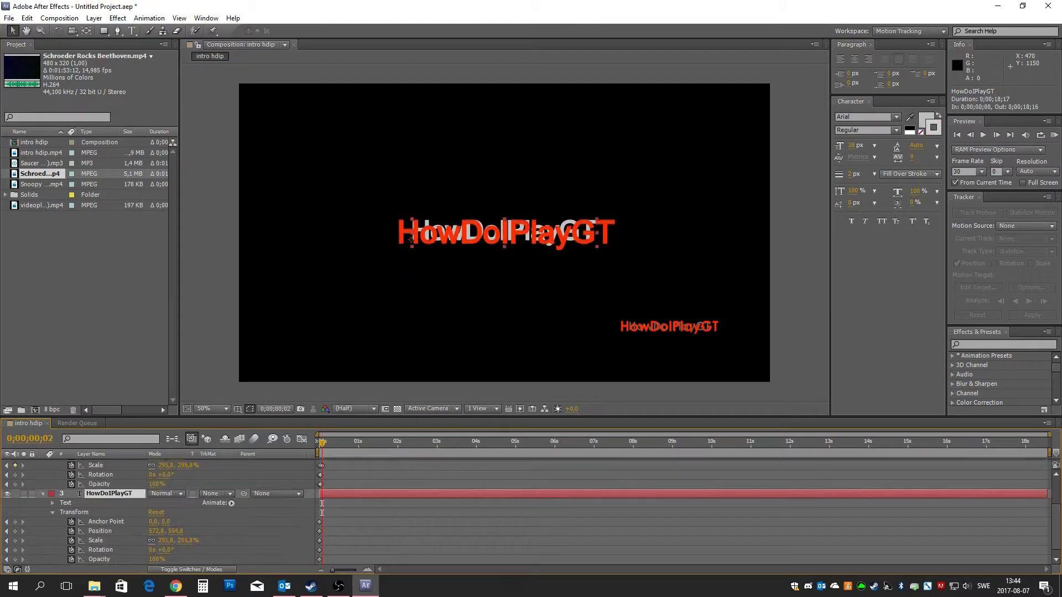
{"action": "key", "text": "Page_Up"}
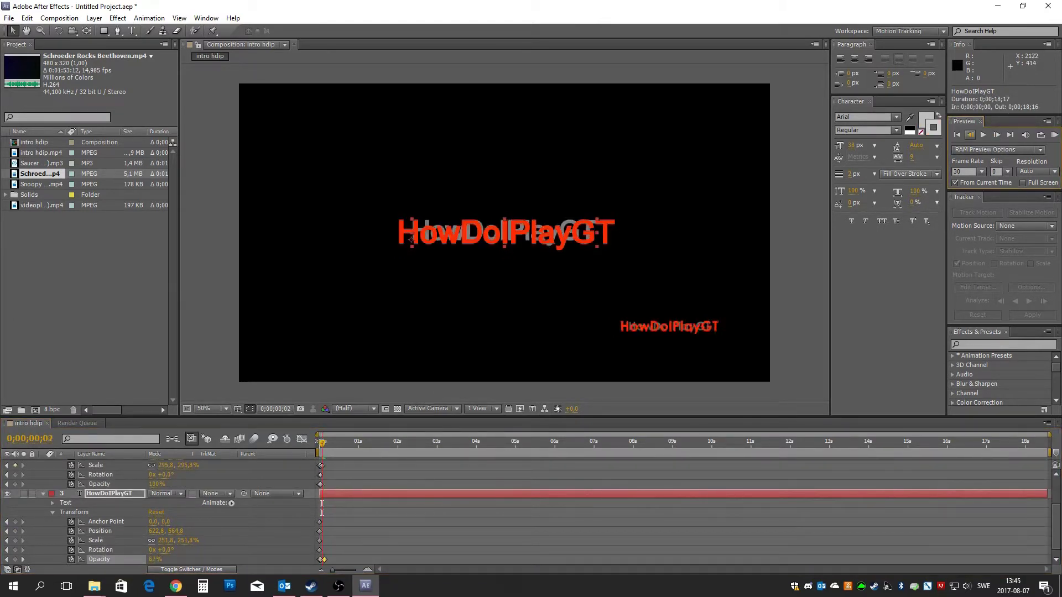
{"action": "key", "text": "alt+shift+t"}
{"action": "key", "text": "Page_Down"}
Centre the scale-keyframed HowDoIPlayGT RED layer in the composition and preview the animation
{"action": "key", "text": "ctrl+Up"}
{"action": "key", "text": "Page_Up"}
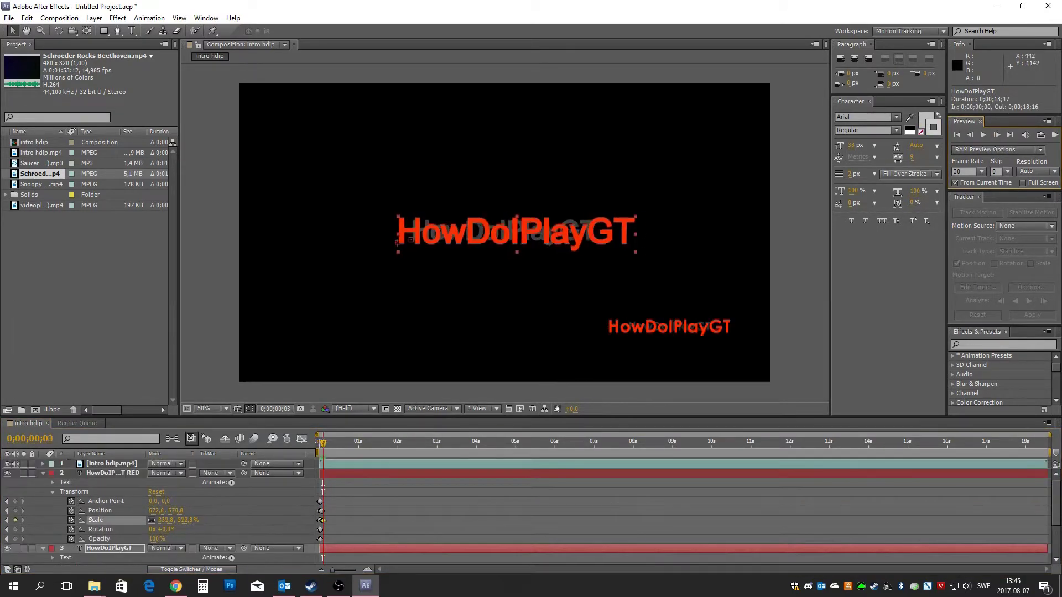
{"action": "key", "text": "alt+shift+s"}
{"action": "left_click", "coordinate": [205, 18]}
{"action": "left_click", "coordinate": [221, 55]}
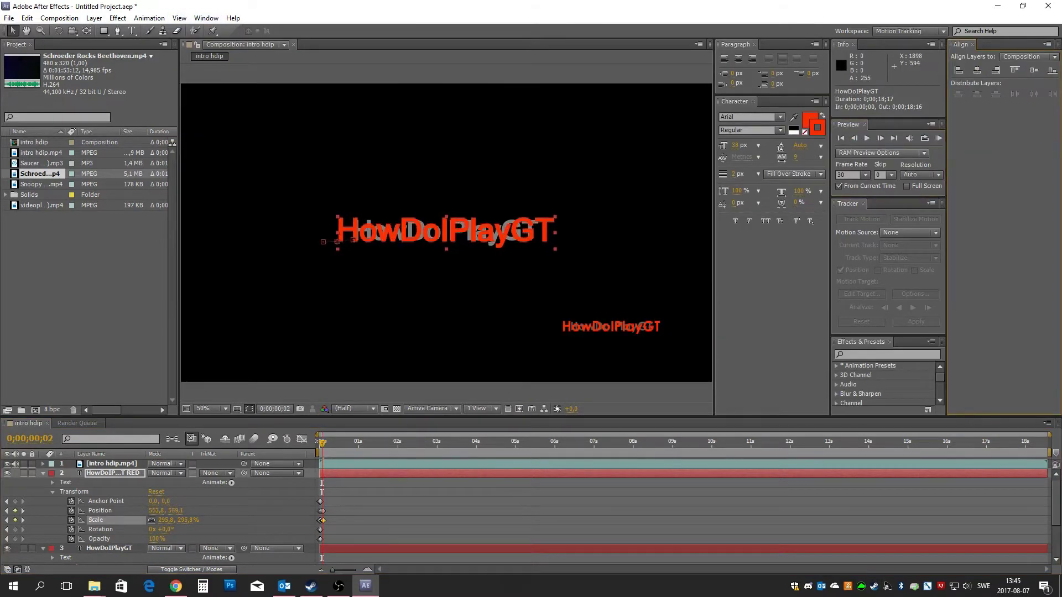
{"action": "left_click", "coordinate": [969, 45]}
{"action": "left_click", "coordinate": [996, 134]}
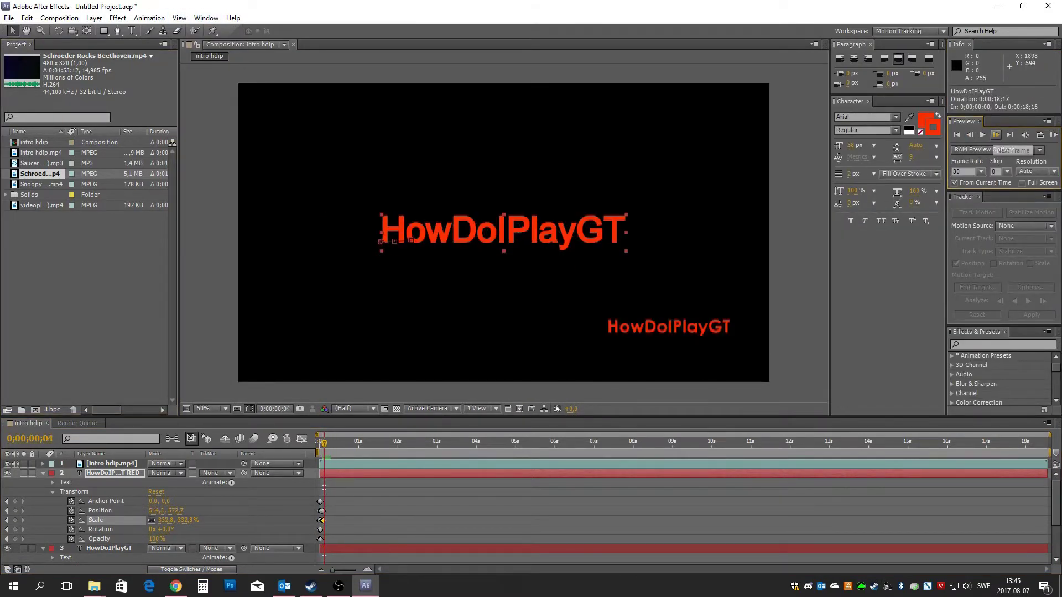
{"action": "left_click", "coordinate": [1054, 135]}
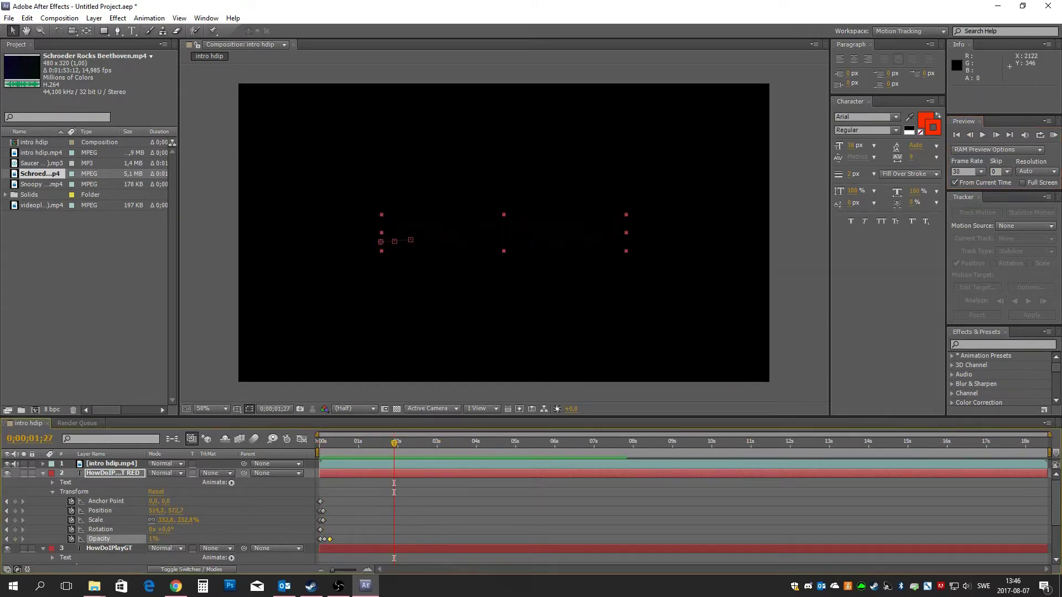
Add a 100% opacity keyframe to the grey HowDoIPlayGT layer at 0;00;02;11
{"action": "left_click", "coordinate": [109, 548]}
{"action": "key", "text": "Page_Down"}
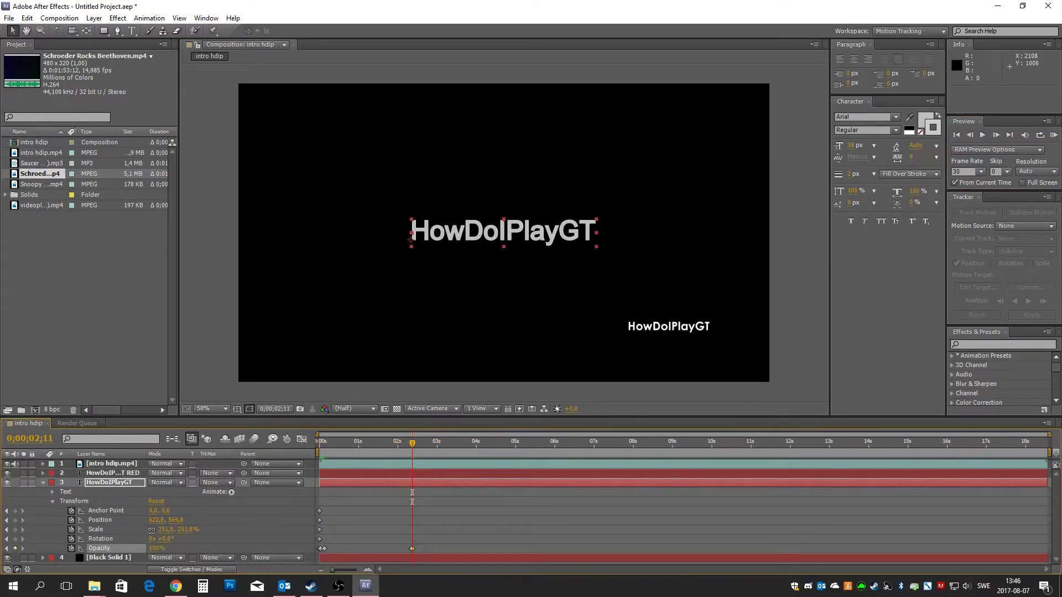
Keyframe the opacity of the grey HowDoIPlayGT layer so it fades to 0% shortly after 0;00;02;11
{"action": "key", "text": "Page_Down"}
{"action": "key", "text": "Page_Down"}
{"action": "key", "text": "Page_Down"}
{"action": "key", "text": "Page_Down"}
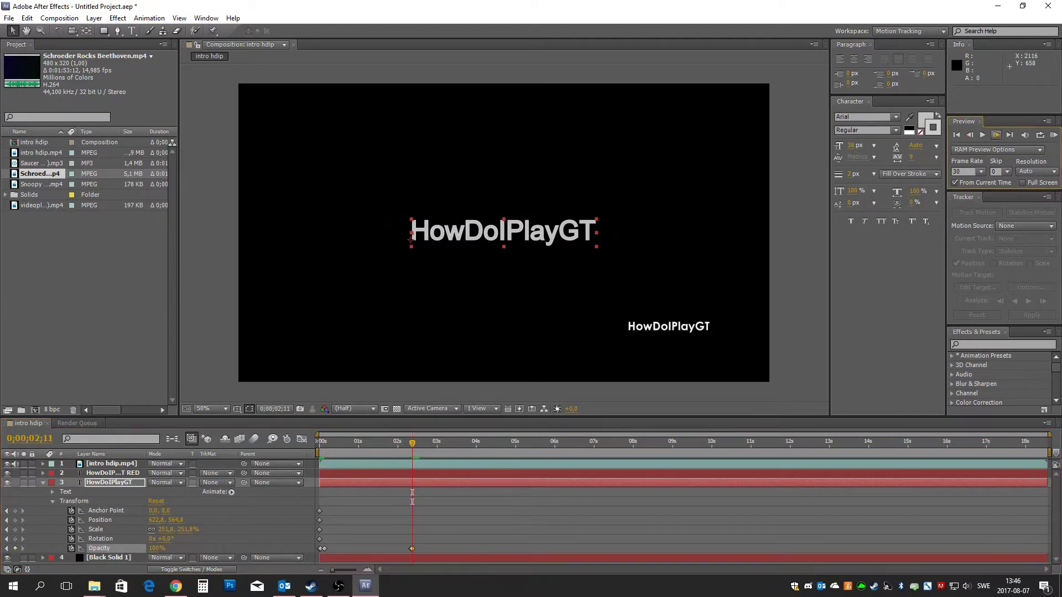
{"action": "key", "text": "Page_Down"}
{"action": "key", "text": "Page_Down"}
{"action": "key", "text": "Page_Down"}
{"action": "key", "text": "Page_Down"}
{"action": "key", "text": "Page_Down"}
{"action": "key", "text": "Page_Down"}
{"action": "key", "text": "Page_Down"}
{"action": "key", "text": "Page_Down"}
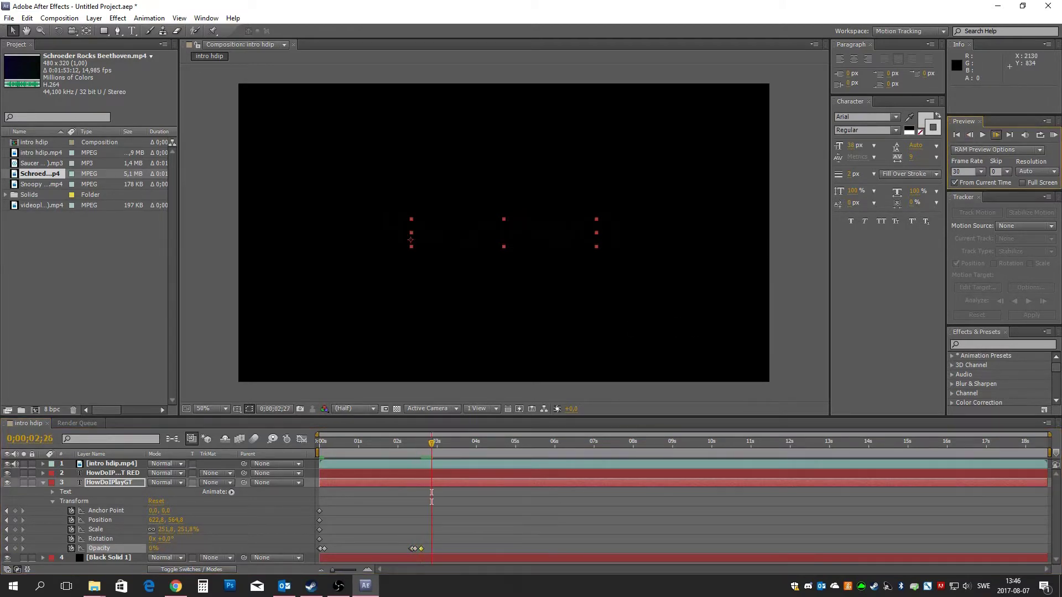
Keyframe the HowDoIPlayGT RED layer at 0;00;03;05 with 100% opacity and a scale of 251,8%
{"action": "left_click", "coordinate": [43, 473]}
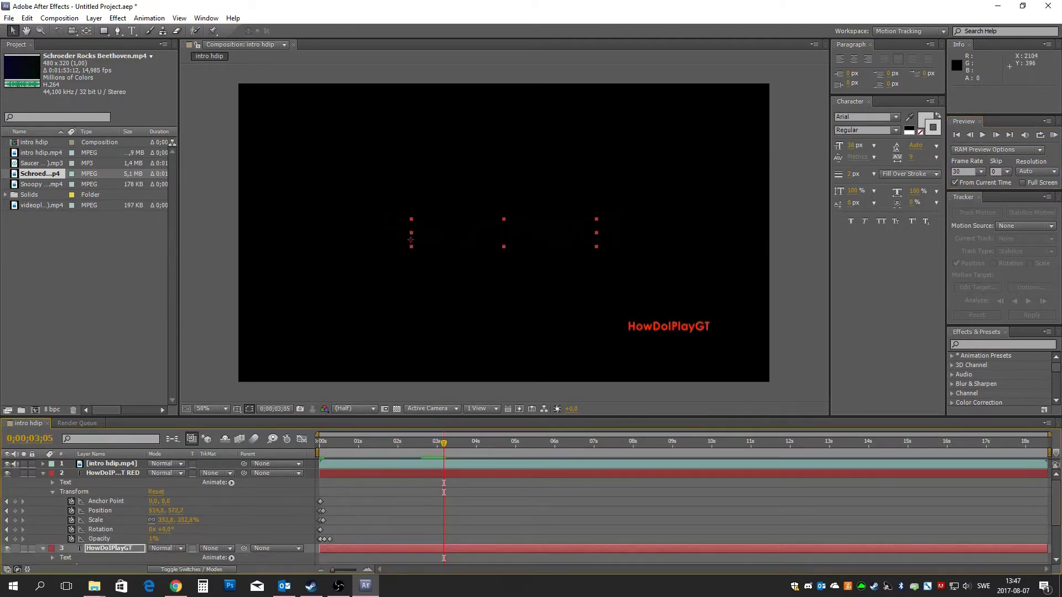
{"action": "key", "text": "Page_Up"}
{"action": "left_click", "coordinate": [99, 539]}
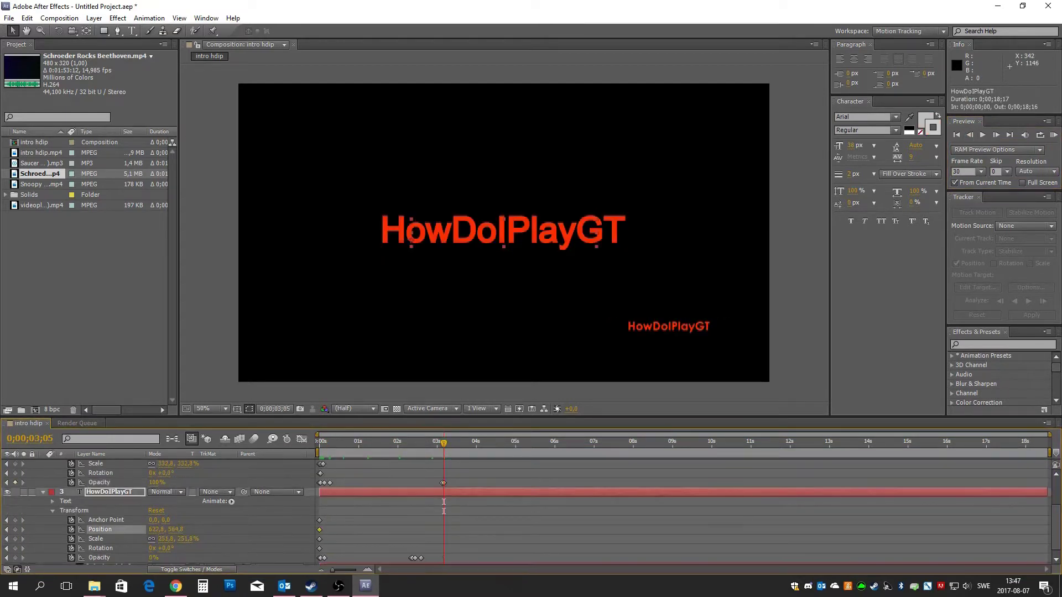
{"action": "scroll", "coordinate": [498, 514], "scroll_direction": "up", "scroll_amount": 3}
{"action": "left_click", "coordinate": [171, 520]}
{"action": "type", "text": "251,8"}
{"action": "key", "text": "Return"}
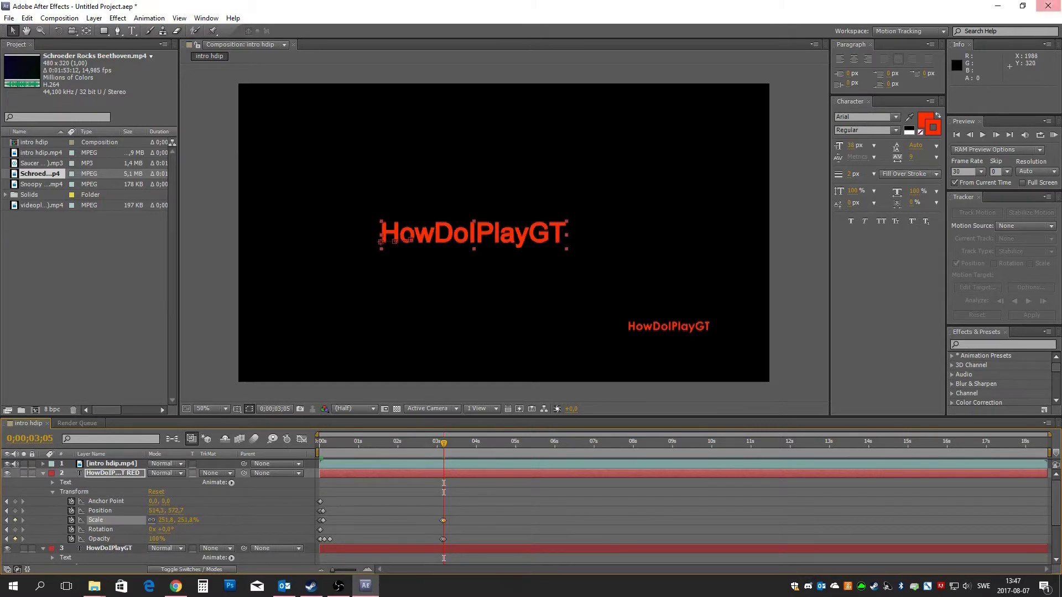
Preview the animation and centre the HowDoIPlayGT RED layer in the composition at 0;00;03;05
{"action": "key", "text": "KP_0"}
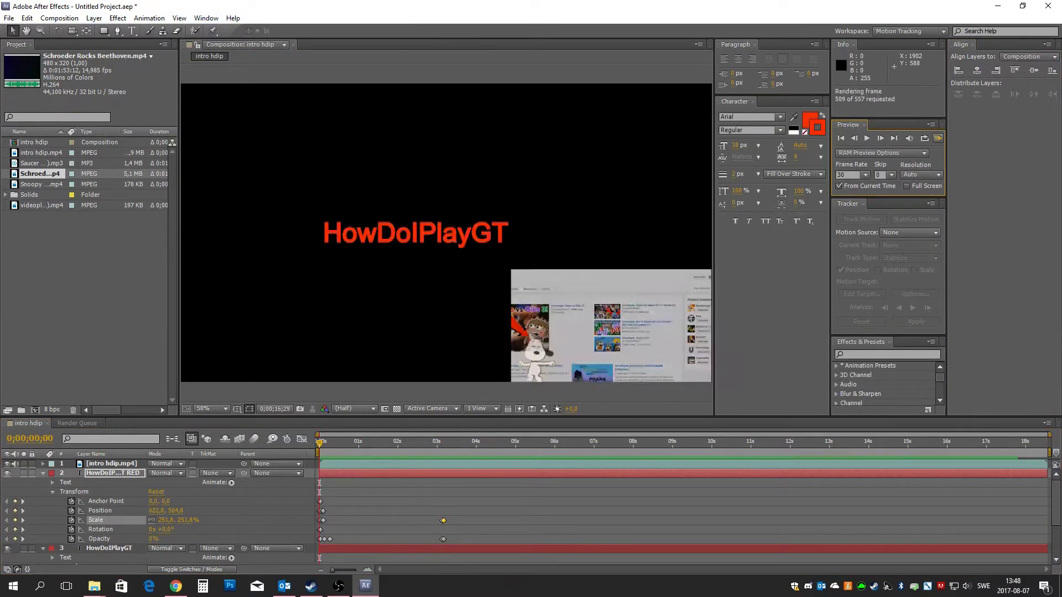
{"action": "key", "text": "space"}
{"action": "key", "text": "space"}
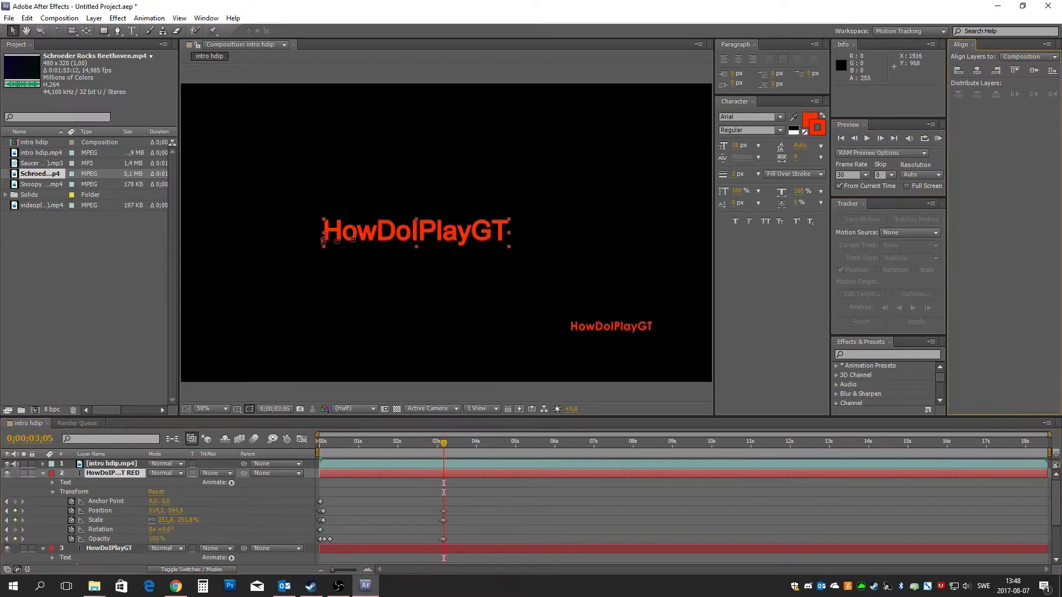
{"action": "key", "text": "space"}
{"action": "left_click_drag", "start_coordinate": [447, 232], "coordinate": [477, 227]}
{"action": "key", "text": "Page_Up"}
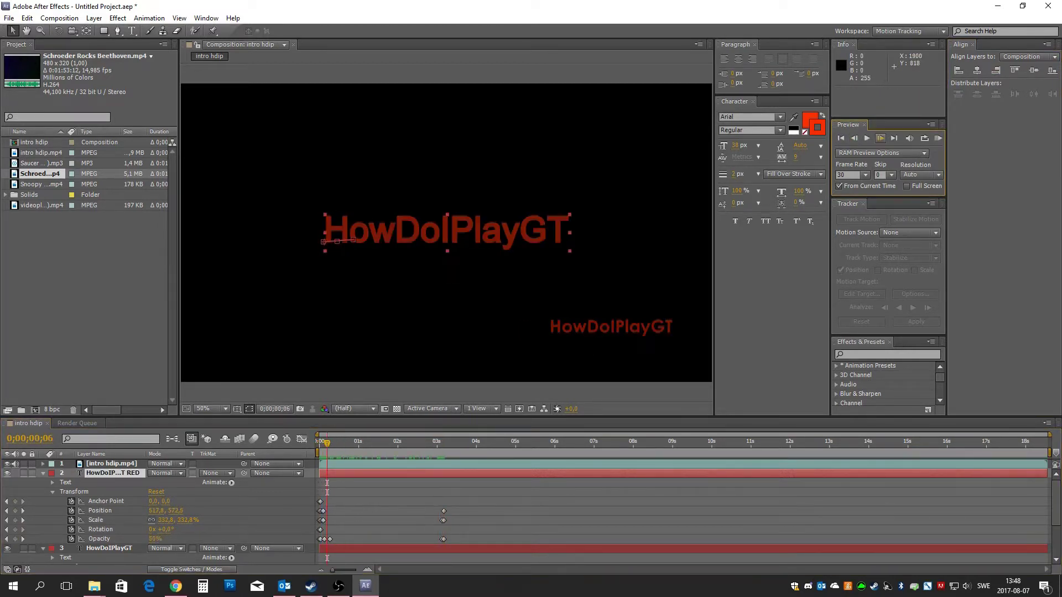
Duplicate the grey HowDoIPlayGT layer at 0;00;03;08, rename the copy HowDoIPlayGT GREEN and show its transform properties
{"action": "left_click", "coordinate": [881, 138]}
{"action": "left_click", "coordinate": [880, 138]}
{"action": "left_click", "coordinate": [880, 138]}
{"action": "left_click", "coordinate": [881, 138]}
{"action": "left_click", "coordinate": [881, 138]}
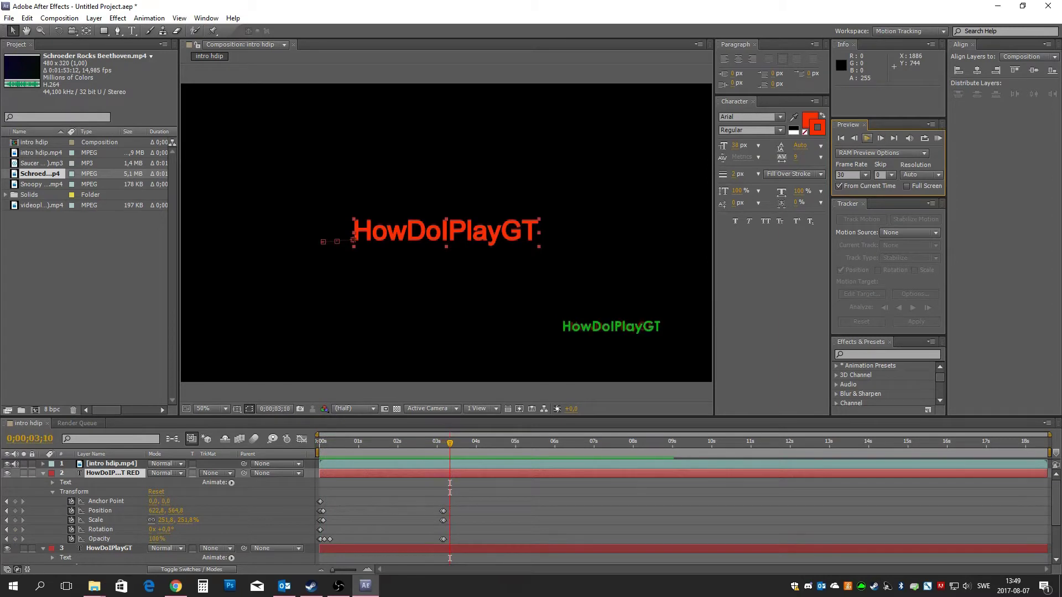
{"action": "key", "text": "ctrl+d"}
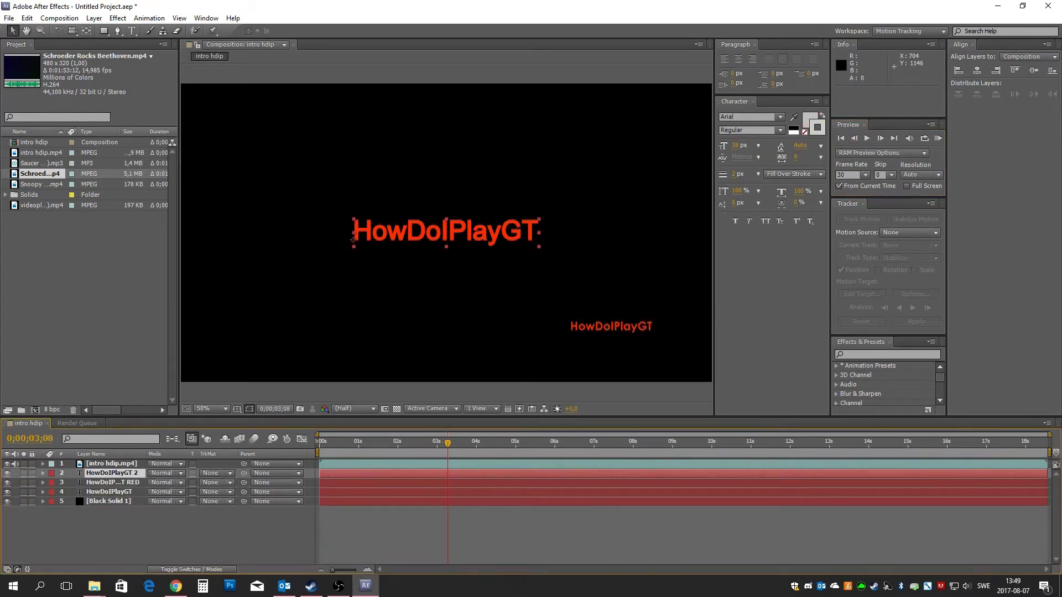
{"action": "type", "text": "GREEN"}
{"action": "key", "text": "Return"}
{"action": "key", "text": "u"}
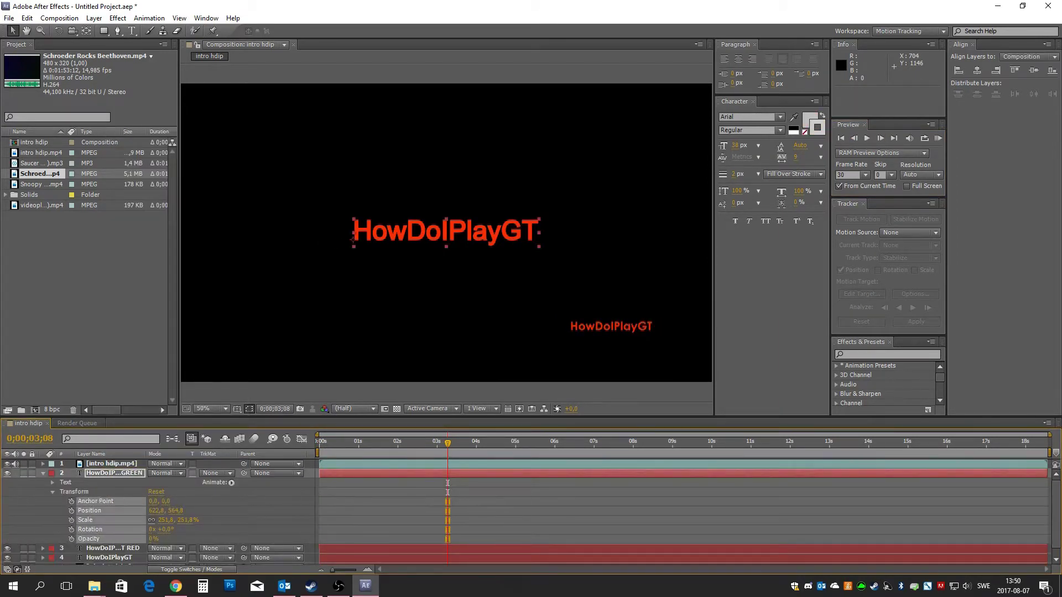
Keyframe the HowDoIPlayGT GREEN layer's transform properties, with opacity at 100% at 0;00;03;09, and colour its text green like the reference
{"action": "left_click", "coordinate": [867, 138]}
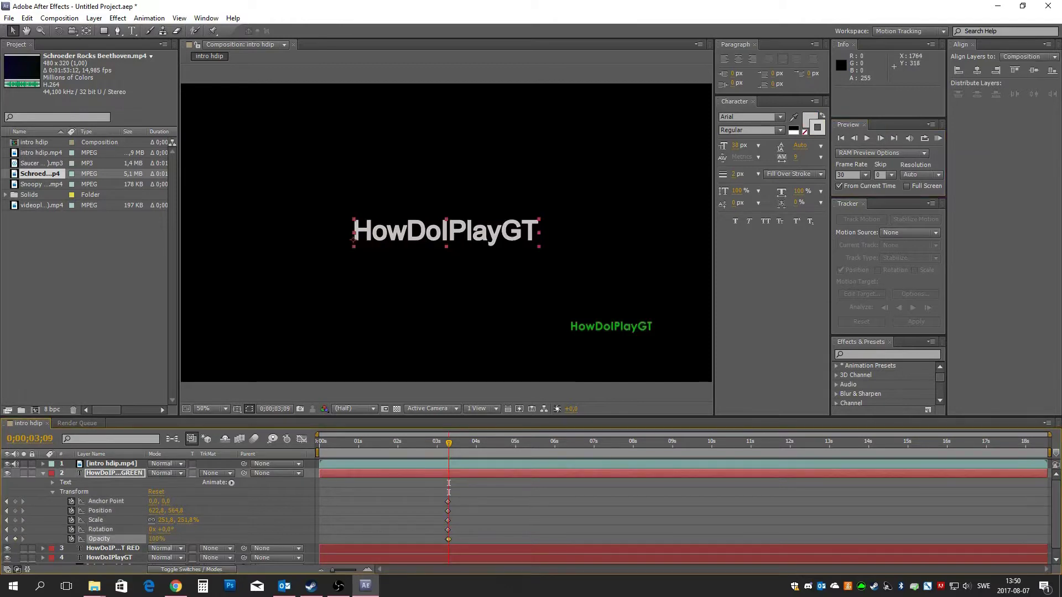
{"action": "left_click", "coordinate": [794, 117]}
Enlarge the HowDoIPlayGT GREEN layer to about 297,8% at 0;00;03;11 and centre it in the composition
{"action": "left_click", "coordinate": [880, 139]}
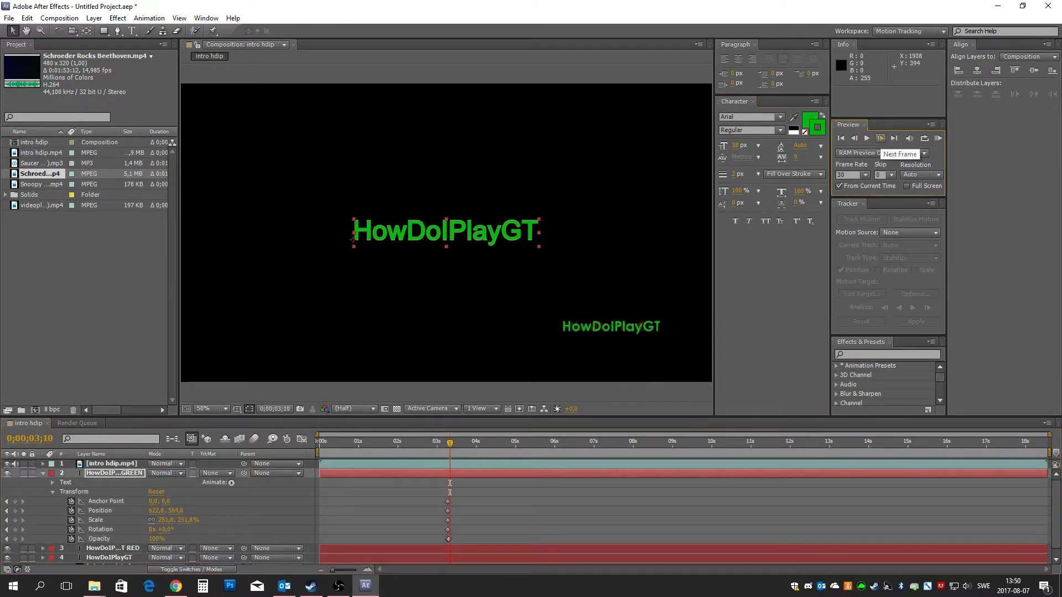
{"action": "left_click_drag", "start_coordinate": [540, 247], "coordinate": [550, 249]}
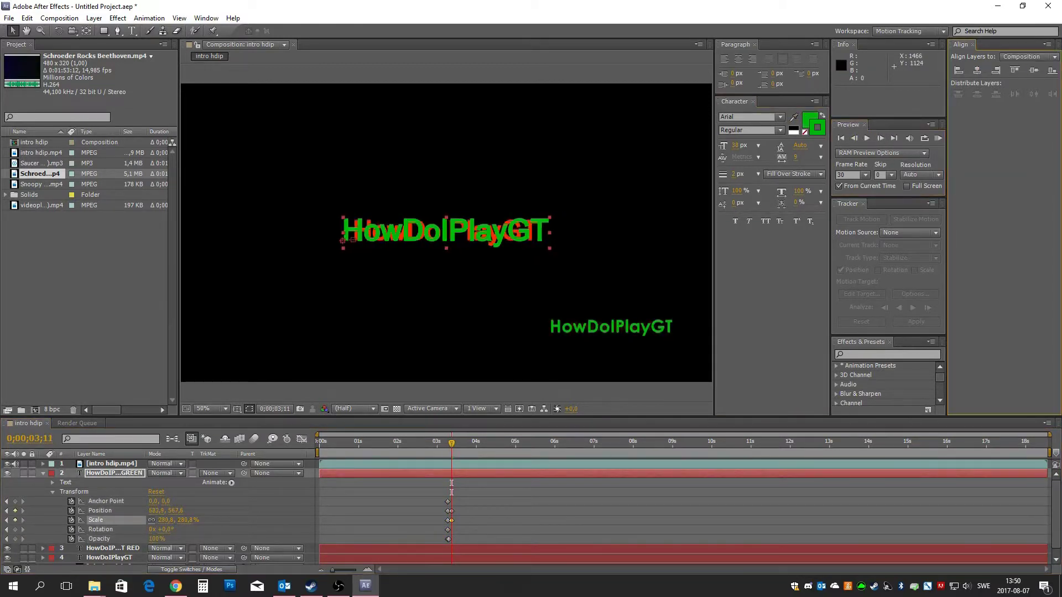
{"action": "key", "text": "space"}
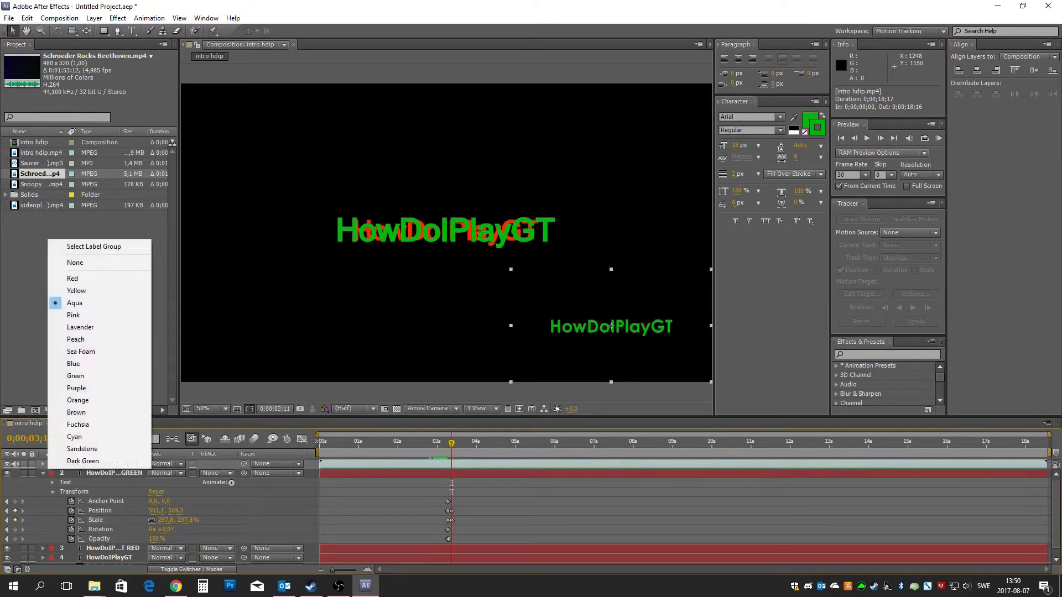
Keyframe the opacity of the HowDoIPlayGT RED layer down to 0% at 0;00;03;12
{"action": "left_click", "coordinate": [51, 548]}
{"action": "left_click", "coordinate": [43, 548]}
{"action": "key", "text": "space"}
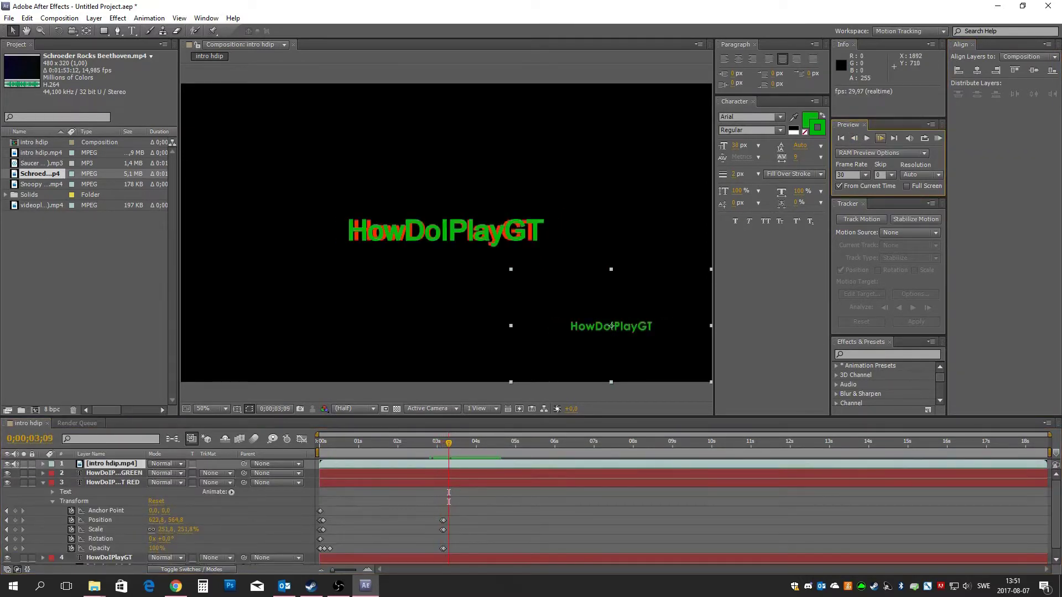
{"action": "key", "text": "alt+shift+t"}
{"action": "type", "text": "0"}
{"action": "key", "text": "Return"}
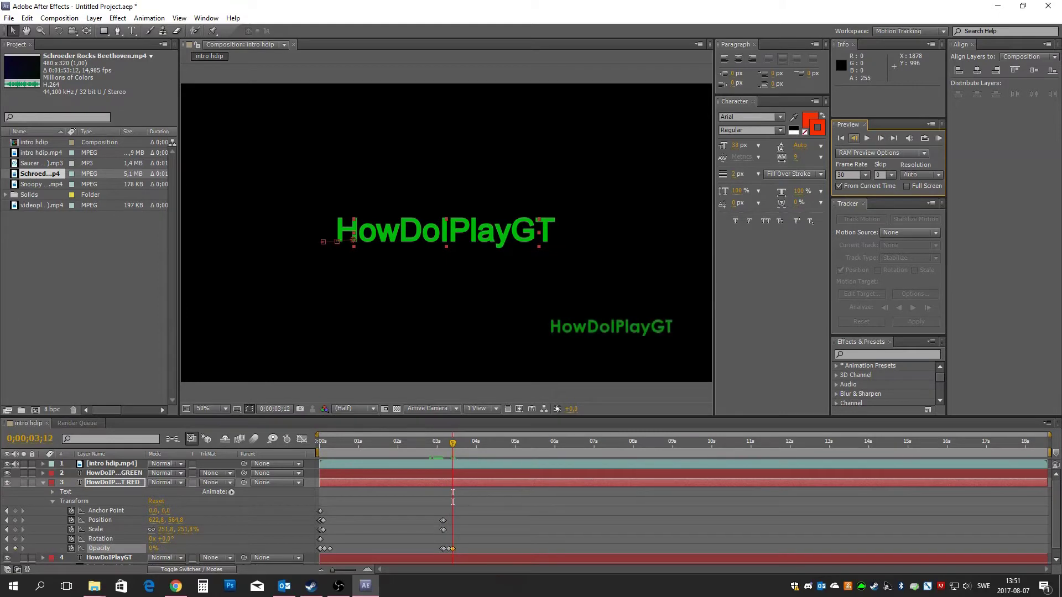
Keyframe the opacity of the HowDoIPlayGT GREEN layer from 100% at 0;00;03;11 down to 0% just after 0;00;03;14
{"action": "key", "text": "Page_Down"}
{"action": "key", "text": "Page_Down"}
{"action": "key", "text": "Page_Down"}
{"action": "key", "text": "ctrl+Up"}
{"action": "key", "text": "ctrl+grave"}
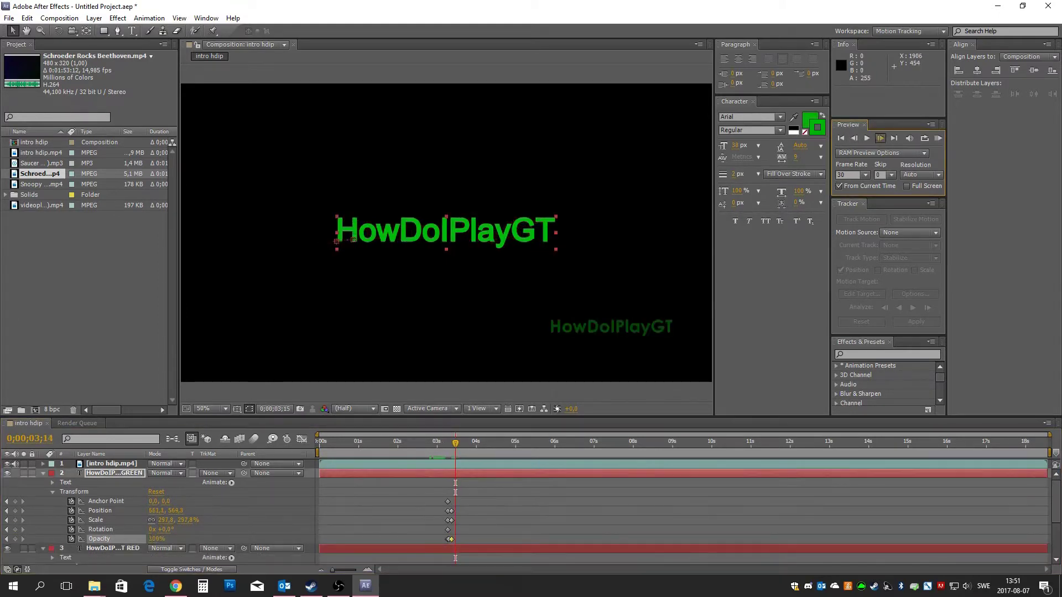
{"action": "key", "text": "Page_Down"}
{"action": "key", "text": "Page_Down"}
{"action": "key", "text": "Page_Down"}
{"action": "key", "text": "Page_Down"}
{"action": "key", "text": "Page_Down"}
{"action": "key", "text": "Page_Down"}
{"action": "type", "text": "0"}
{"action": "key", "text": "Return"}
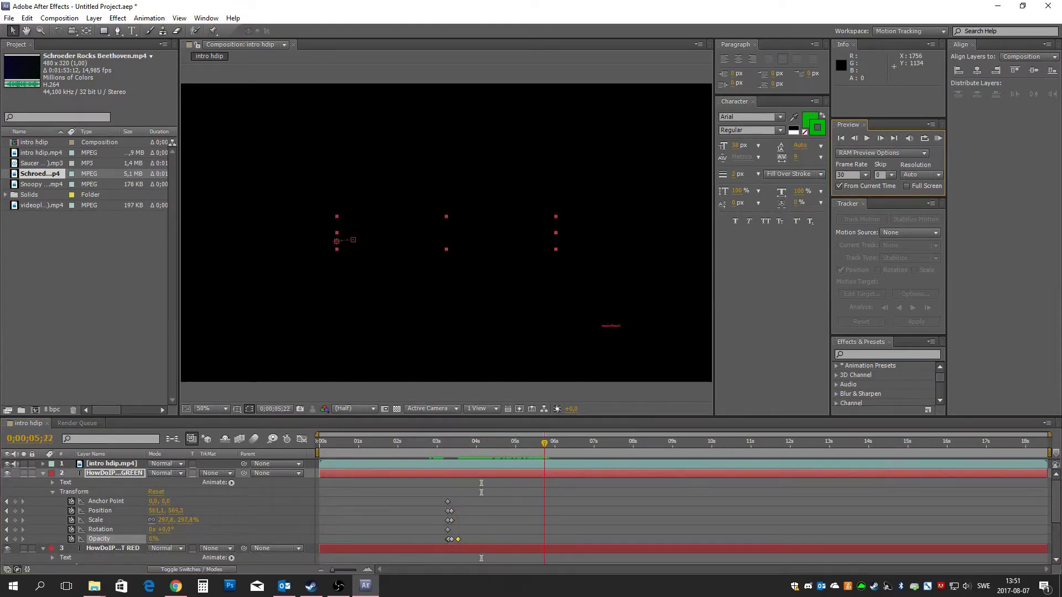
Preview the animation from the start and compare the titles with the reference clip
{"action": "key", "text": "Home"}
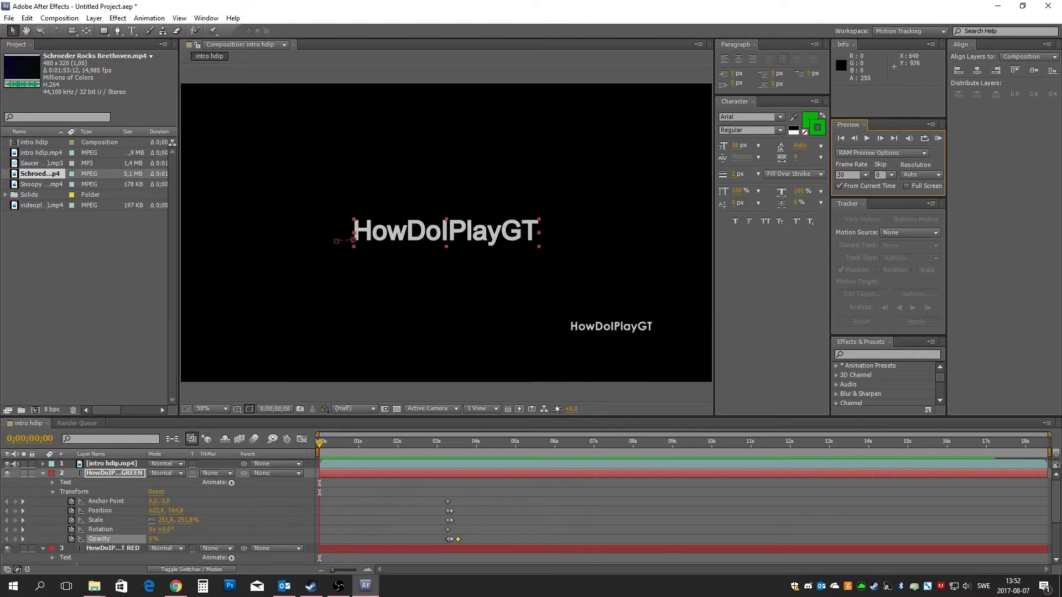
{"action": "key", "text": "comma"}
{"action": "key", "text": "KP_0"}
{"action": "key", "text": "space"}
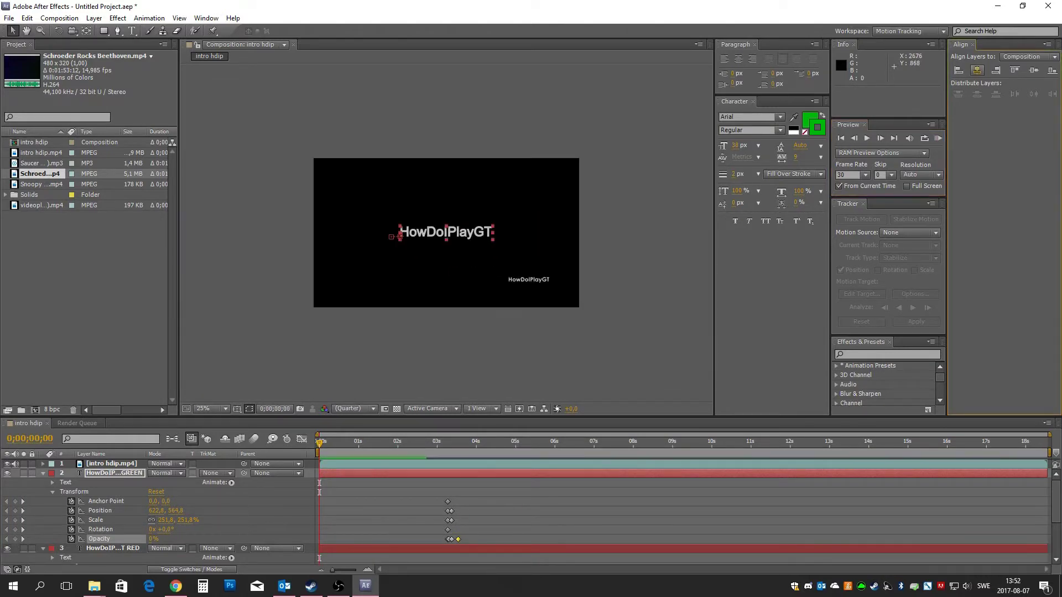
{"action": "key", "text": "ctrl+Down"}
{"action": "key", "text": "ctrl+Down"}
{"action": "key", "text": "KP_0"}
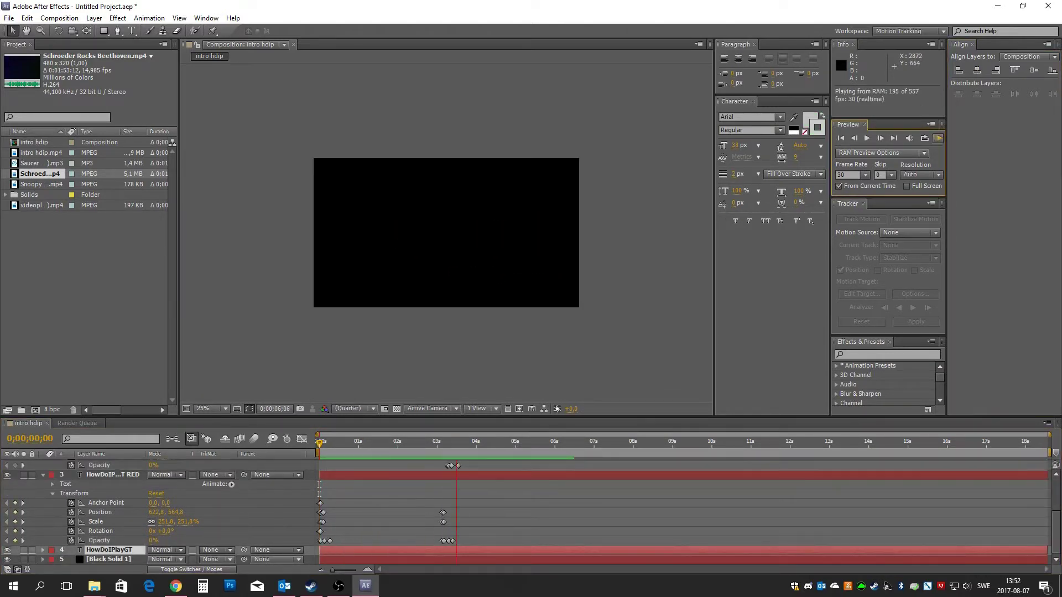
{"action": "key", "text": "period"}
{"action": "key", "text": "space"}
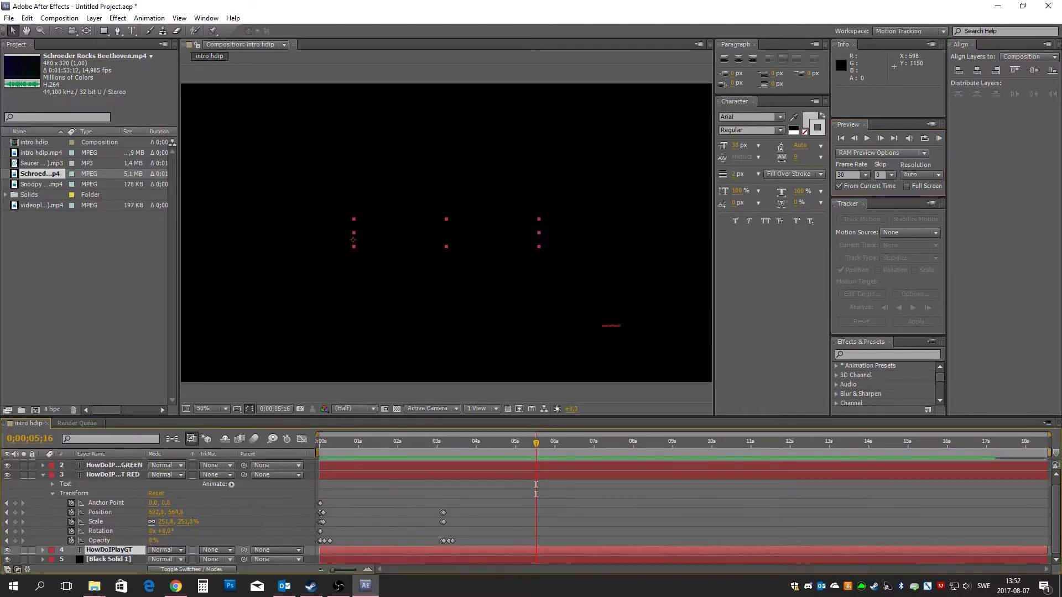
Keyframe the HowDoIPlayGT RED layer's scale to about 76,5% at 0;00;05;16 and about 107,2% at 0;00;05;19, moving it near the centre
{"action": "key", "text": "ctrl+Up"}
{"action": "left_click_drag", "start_coordinate": [539, 219], "coordinate": [463, 228]}
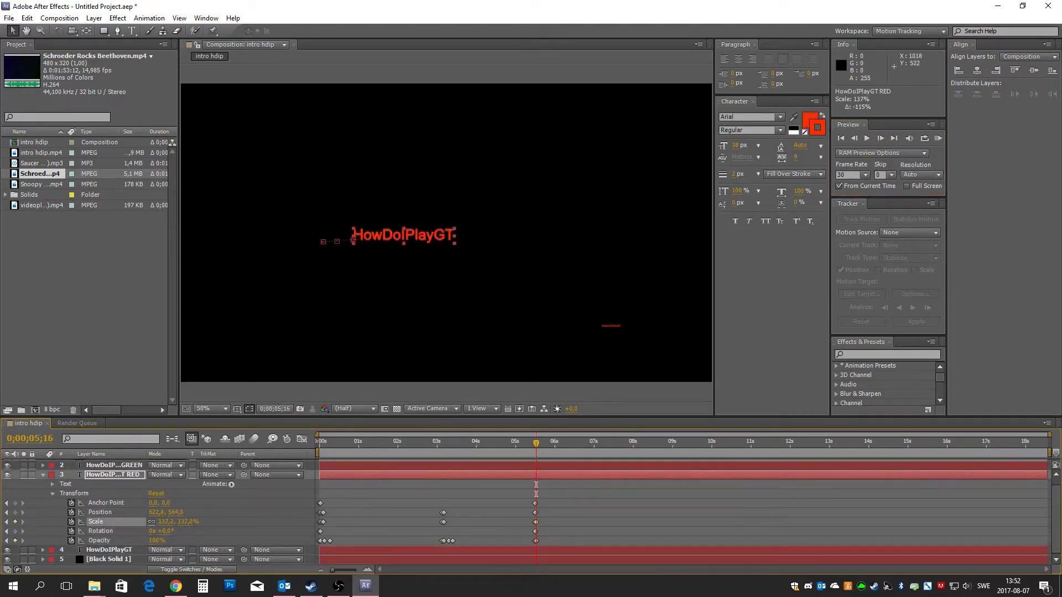
{"action": "left_click_drag", "start_coordinate": [399, 236], "coordinate": [476, 232]}
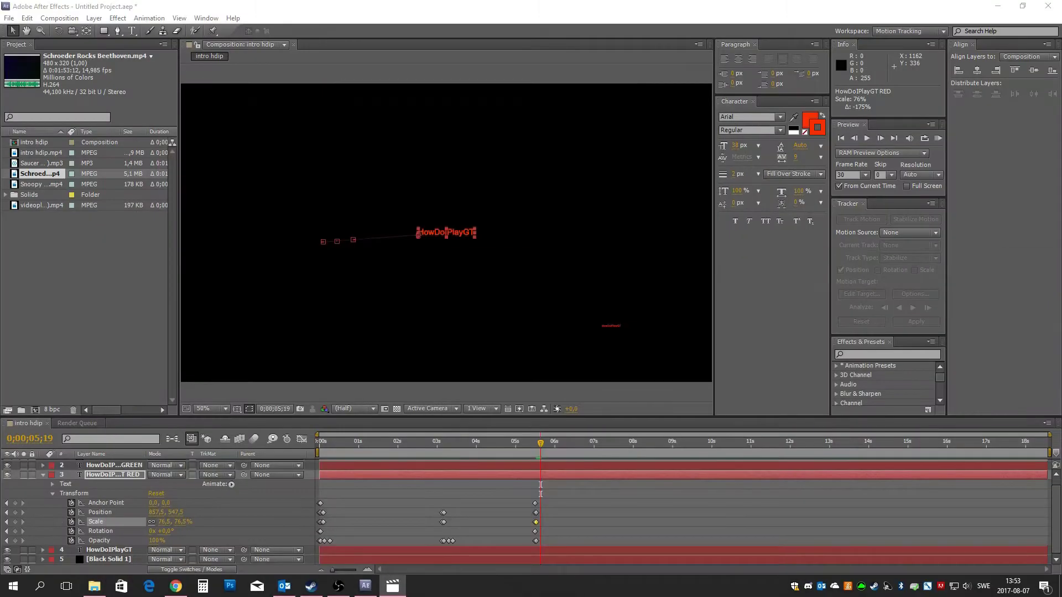
{"action": "left_click_drag", "start_coordinate": [475, 233], "coordinate": [504, 233]}
{"action": "key", "text": "KP_0"}
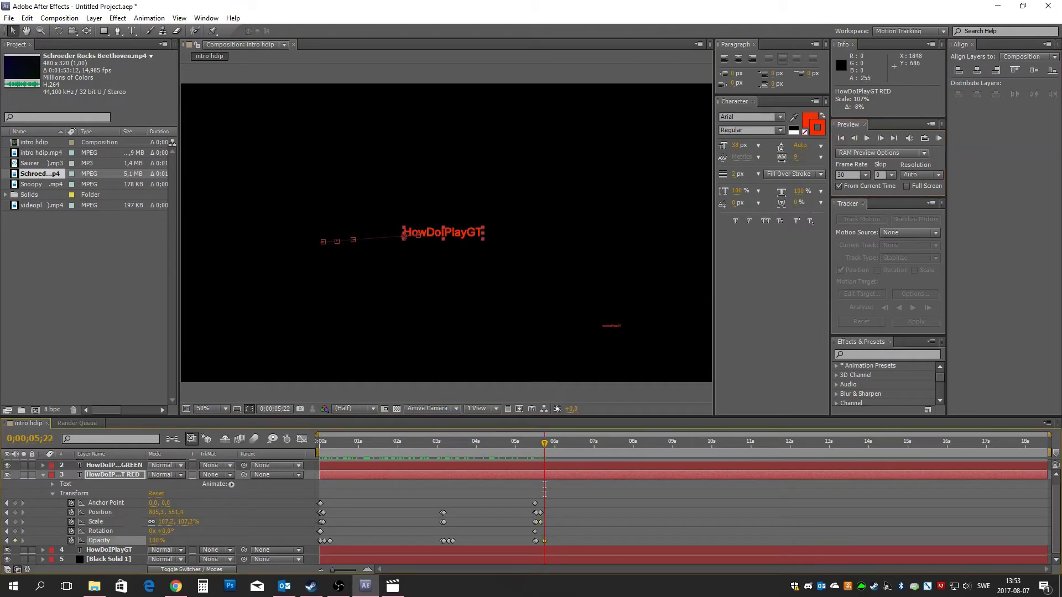
Duplicate the grey HowDoIPlayGT layer at 0;00;05;23 and rename the copy HowDoIPlayGT BLUE
{"action": "left_click", "coordinate": [353, 239]}
{"action": "key", "text": "ctrl+d"}
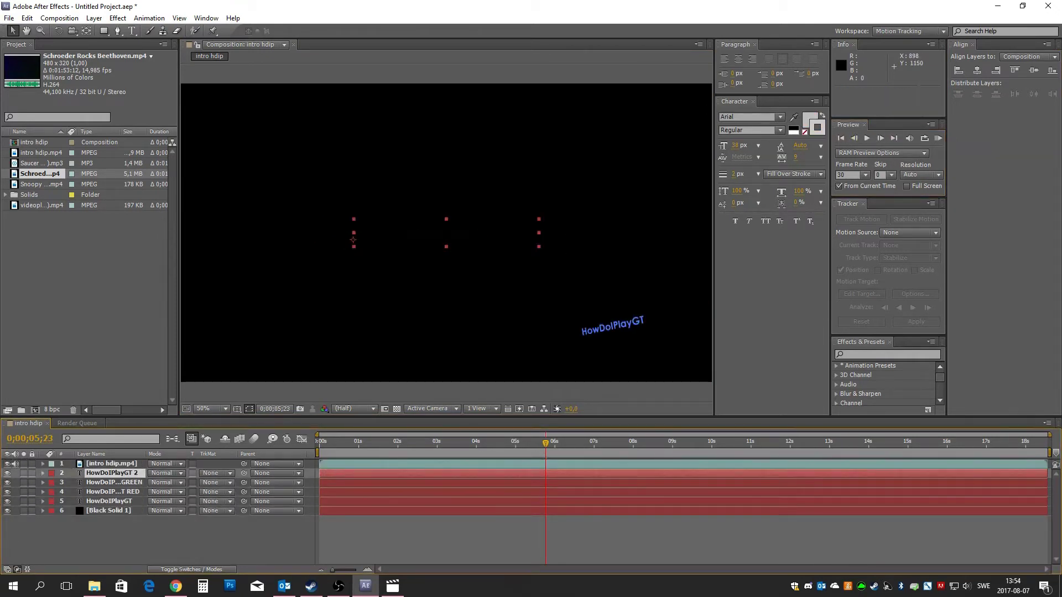
{"action": "key", "text": "u"}
{"action": "left_click", "coordinate": [854, 139]}
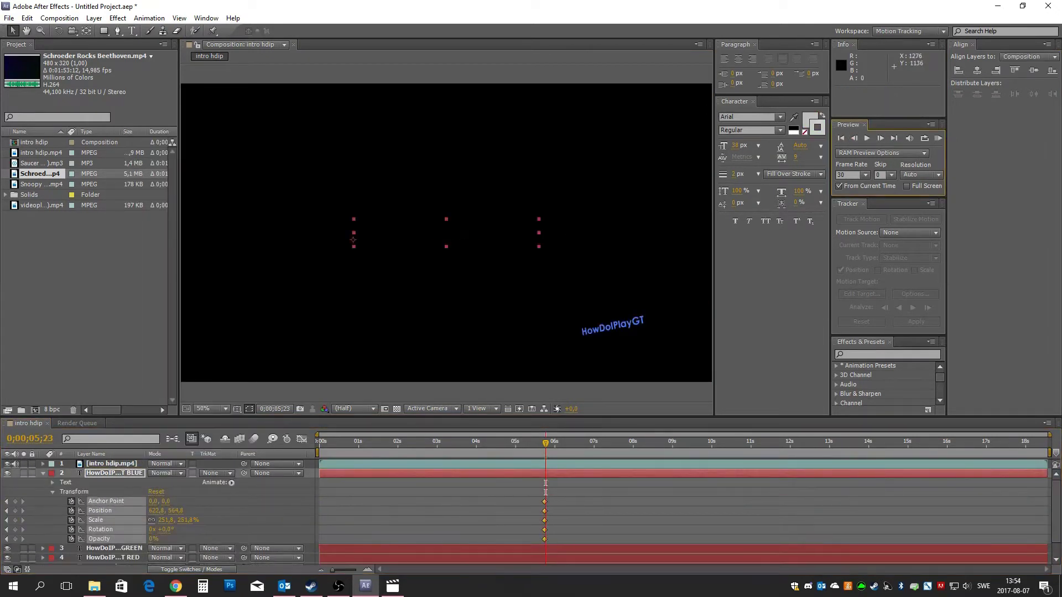
Clear the HowDoIPlayGT BLUE layer's keyframes, colour its text blue and tilt it about -19° around the centre
{"action": "key", "text": "ctrl+z"}
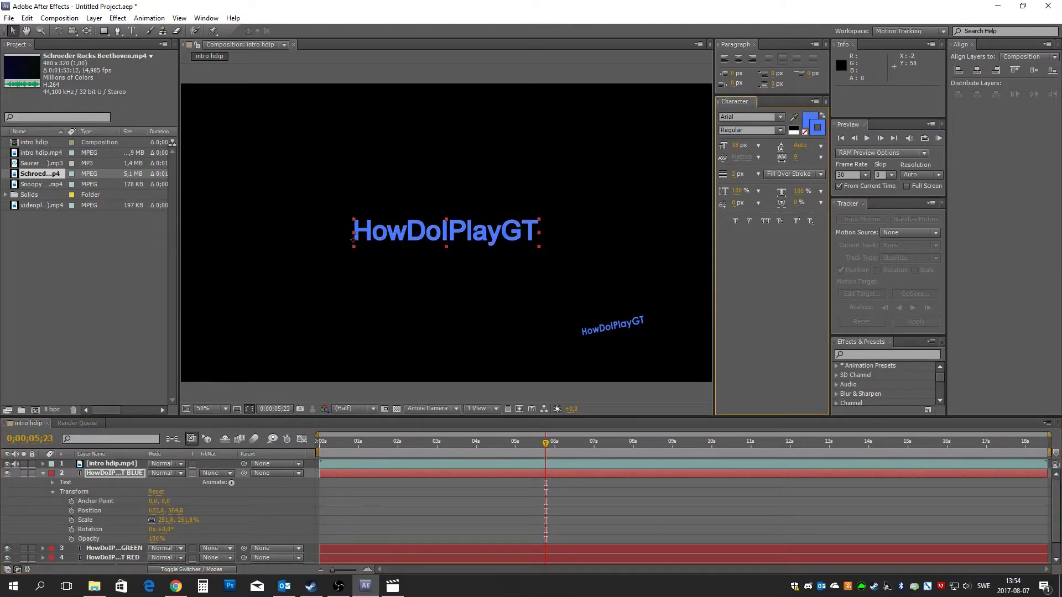
{"action": "key", "text": "ctrl+z"}
{"action": "left_click_drag", "start_coordinate": [353, 239], "coordinate": [360, 270]}
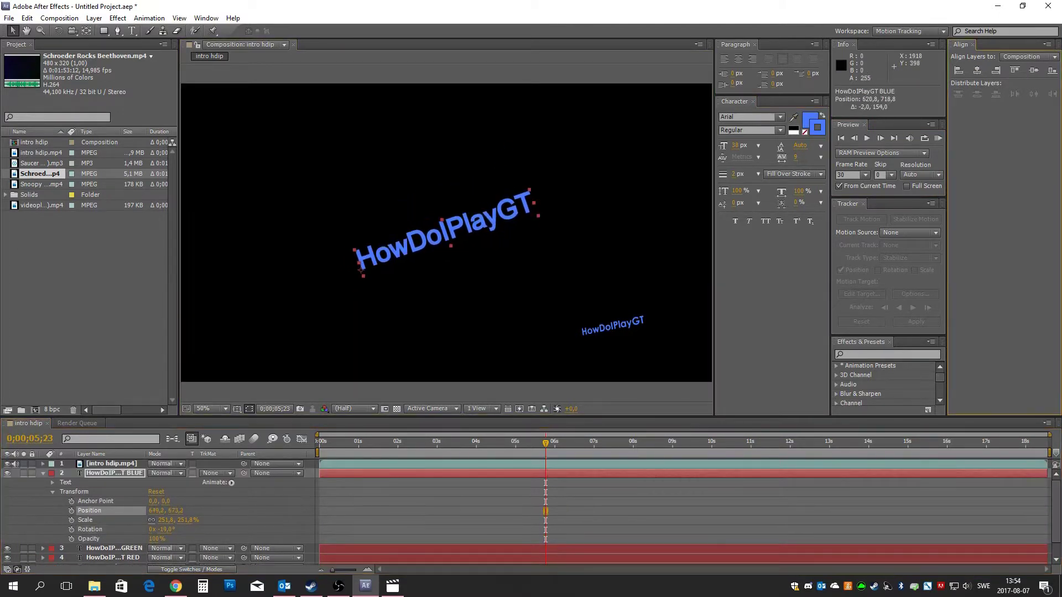
Keyframe all transform properties of the HowDoIPlayGT BLUE layer at 0;00;05;23, with its opacity jumping from 0% to 100%
{"action": "key", "text": "Page_Down"}
{"action": "key", "text": "ctrl+z"}
{"action": "key", "text": "ctrl+z"}
{"action": "key", "text": "ctrl+z"}
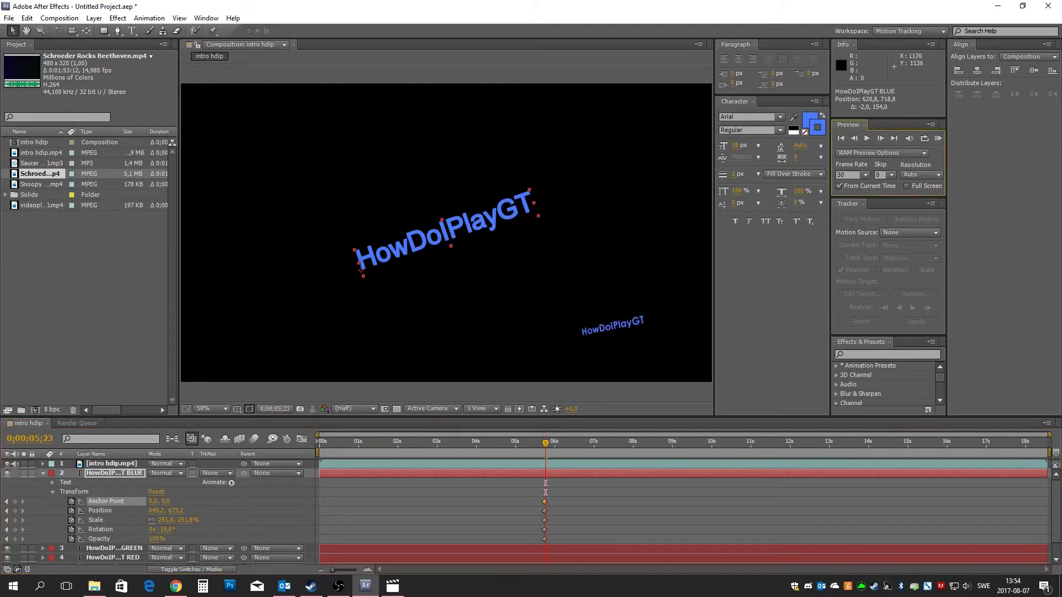
{"action": "key", "text": "Page_Down"}
{"action": "key", "text": "Page_Down"}
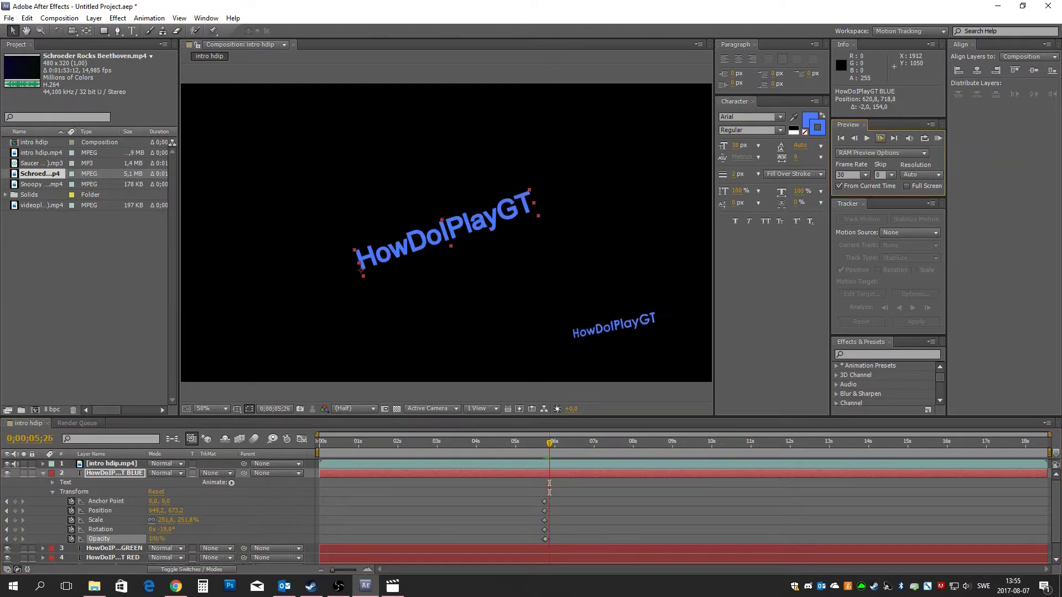
Enlarge the HowDoIPlayGT BLUE layer to about 296% near 0;00;05;26, recentre it and preview the animation
{"action": "left_click_drag", "start_coordinate": [361, 270], "coordinate": [345, 276]}
{"action": "key", "text": "Page_Down"}
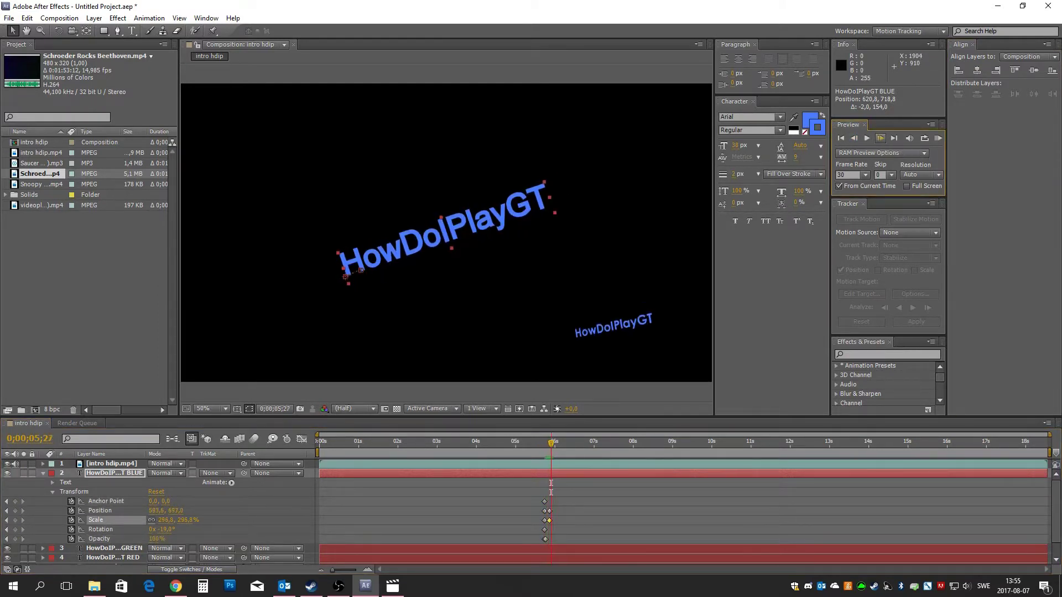
{"action": "key", "text": "space"}
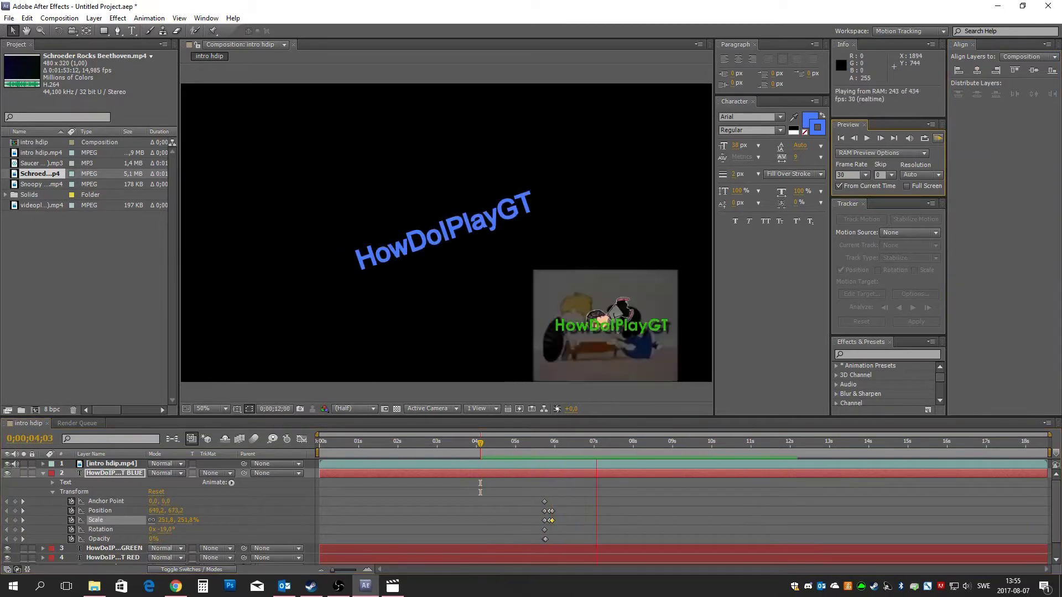
{"action": "key", "text": "space"}
Duplicate the grey HowDoIPlayGT layer at 0;00;05;29 for the next coloured title
{"action": "key", "text": "Page_Down"}
{"action": "key", "text": "Page_Down"}
{"action": "key", "text": "Page_Down"}
{"action": "key", "text": "Page_Down"}
{"action": "key", "text": "Page_Down"}
{"action": "key", "text": "ctrl+d"}
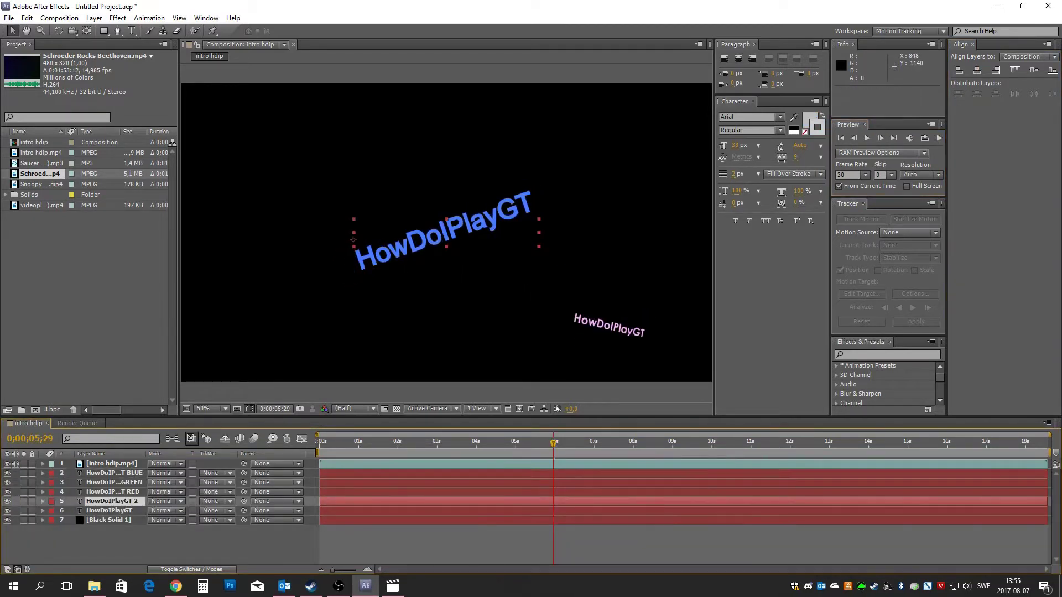
Duplicate the HowDoIPlayGT BLUE layer instead of the grey one and rename the copy HowDoIPlayGT PINK
{"action": "key", "text": "Return"}
{"action": "right_click", "coordinate": [118, 474]}
{"action": "left_click", "coordinate": [138, 467]}
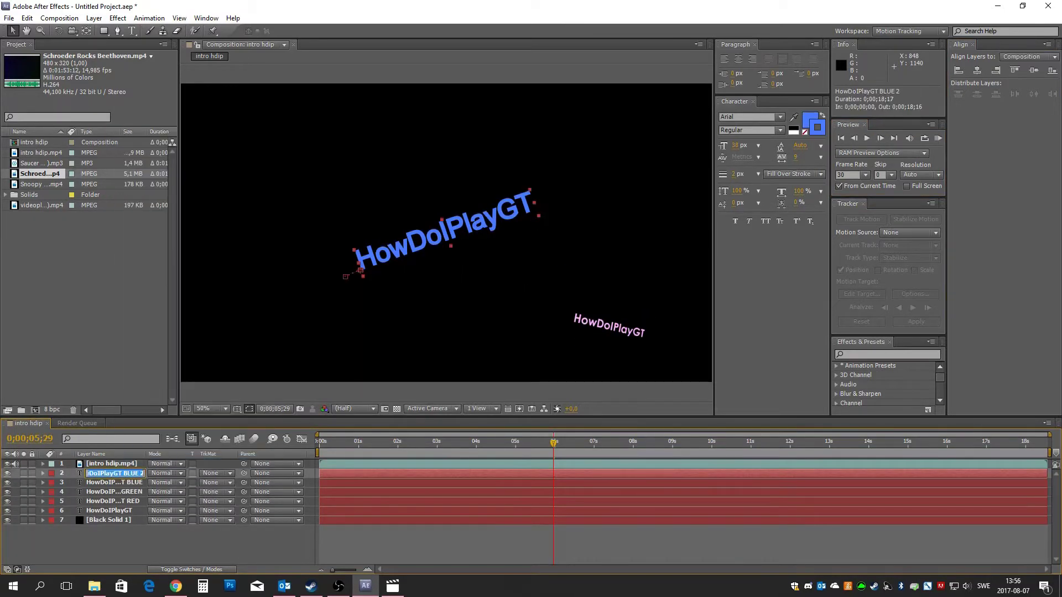
{"action": "type", "text": "PINK"}
{"action": "key", "text": "Return"}
{"action": "key", "text": "u"}
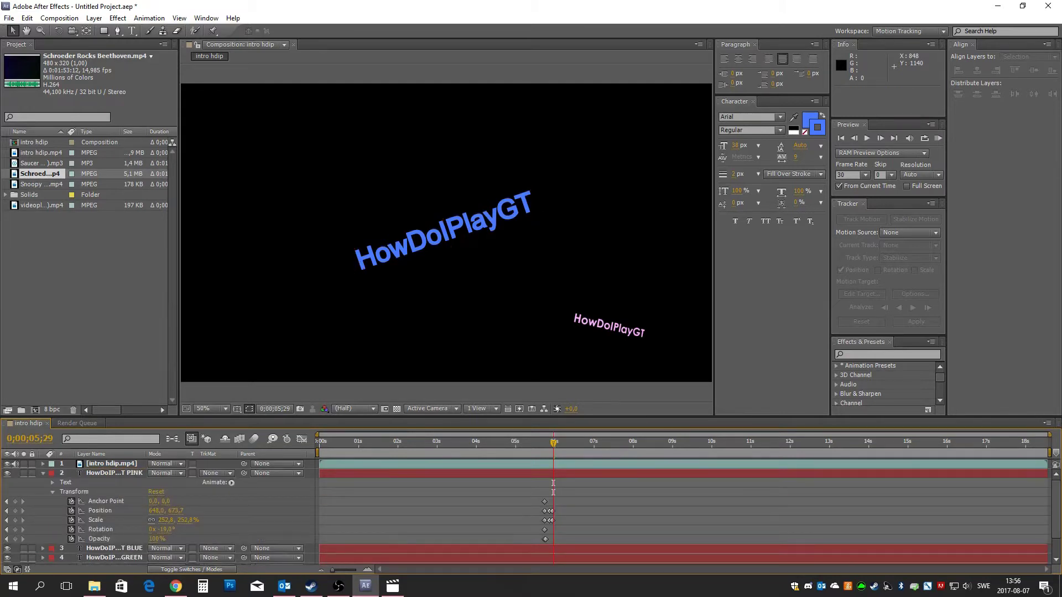
Clear the HowDoIPlayGT PINK layer's copied keyframes and keyframe all its transform properties afresh at 0;00;05;29
{"action": "left_click_drag", "start_coordinate": [521, 485], "coordinate": [576, 544]}
{"action": "left_click", "coordinate": [880, 138]}
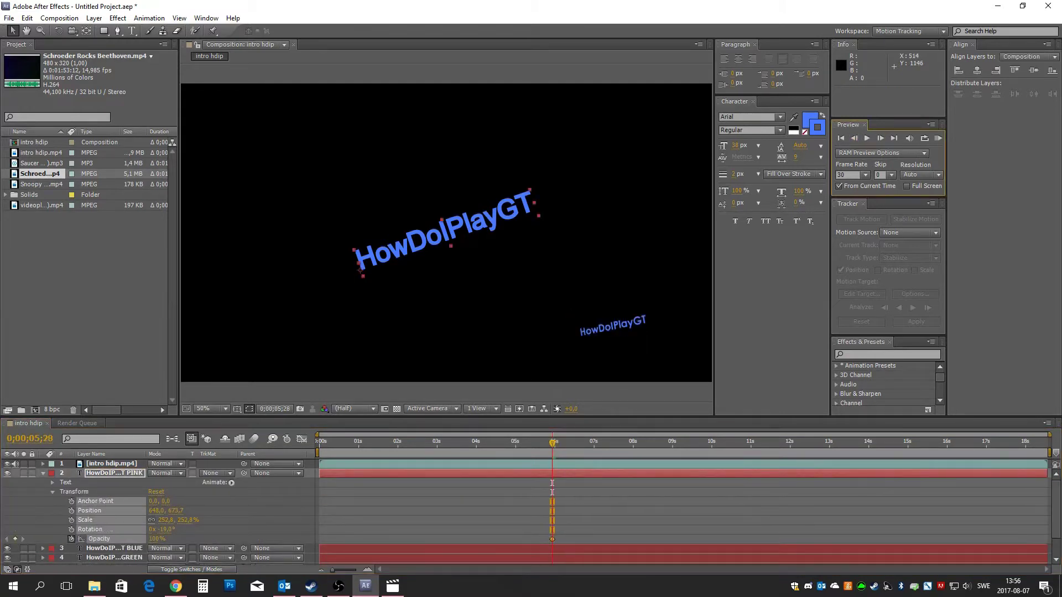
{"action": "left_click", "coordinate": [100, 539]}
{"action": "left_click", "coordinate": [23, 539]}
Turn the HowDoIPlayGT PINK text layer into a 3D layer
{"action": "left_click", "coordinate": [26, 18]}
{"action": "mouse_move", "coordinate": [94, 18]}
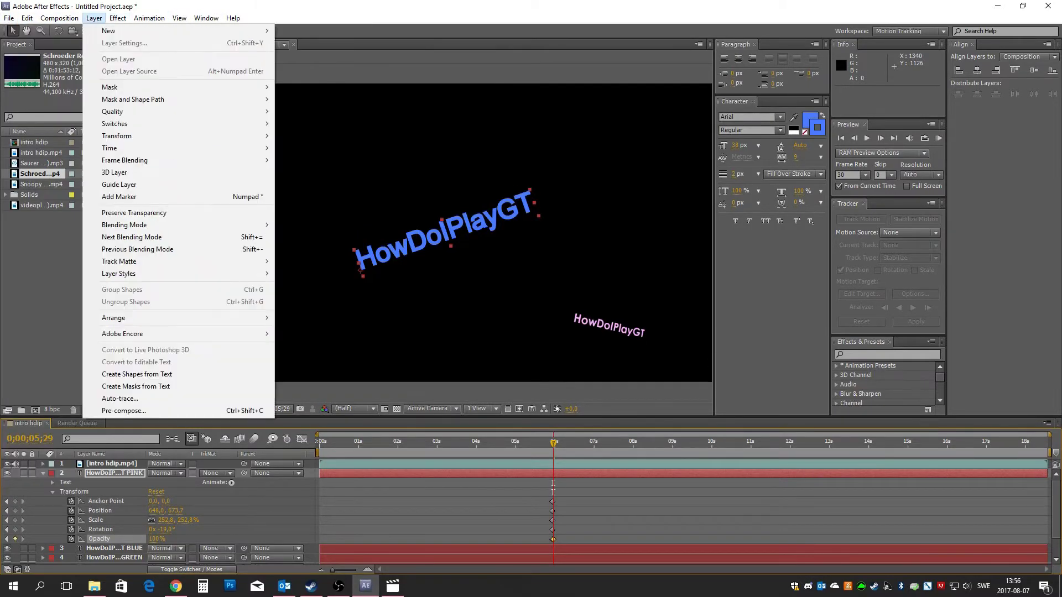
{"action": "key", "text": "Escape"}
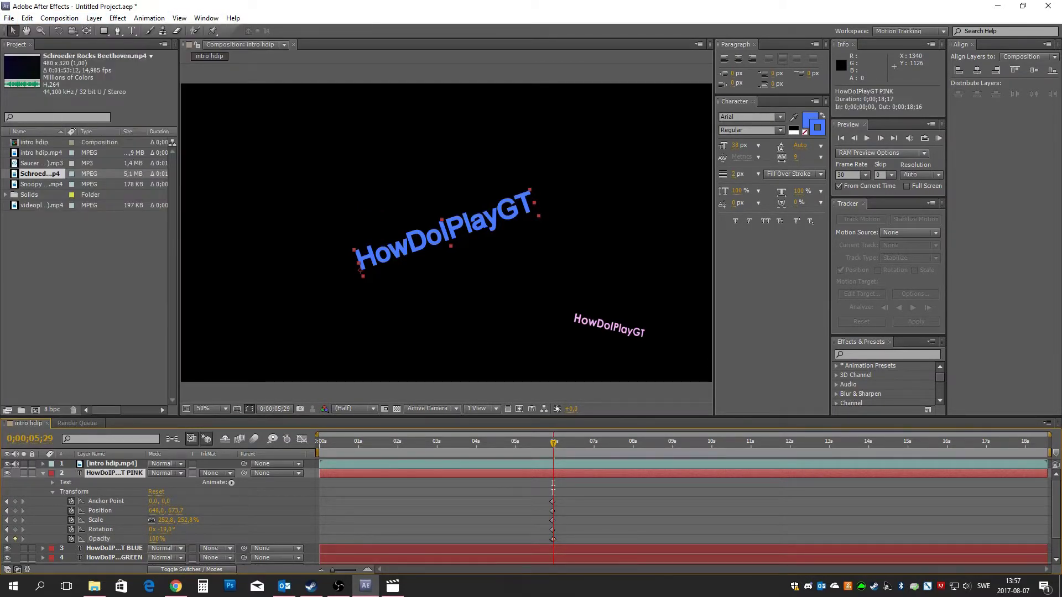
{"action": "key", "text": "F2"}
{"action": "left_click", "coordinate": [213, 474]}
{"action": "right_click", "coordinate": [108, 474]}
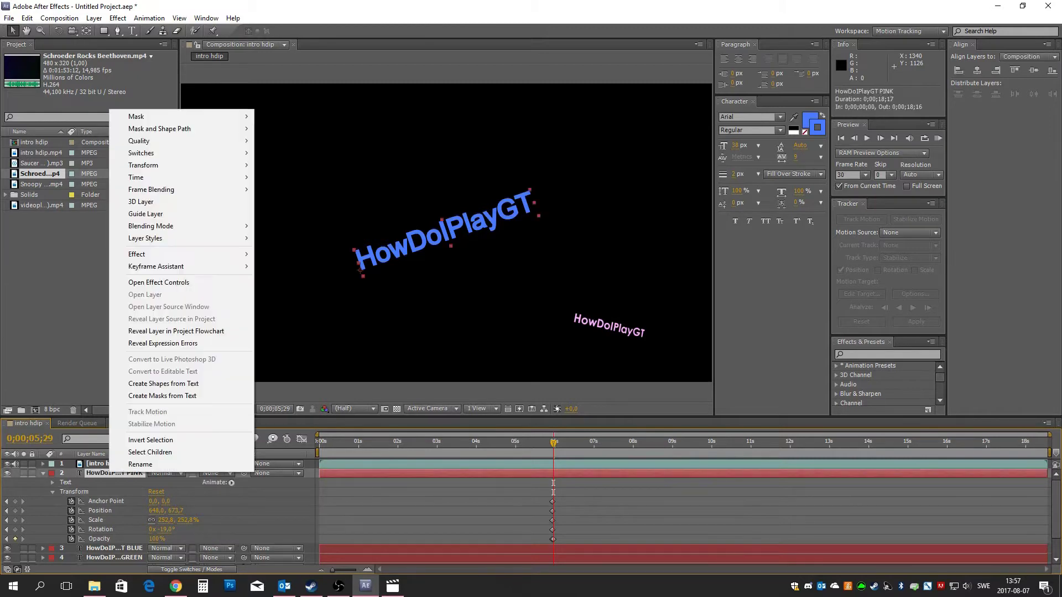
{"action": "left_click", "coordinate": [138, 247]}
Colour the HowDoIPlayGT PINK text with the reference title's pink and rotate it 180° around its Y axis
{"action": "left_click", "coordinate": [854, 138]}
{"action": "left_click", "coordinate": [854, 138]}
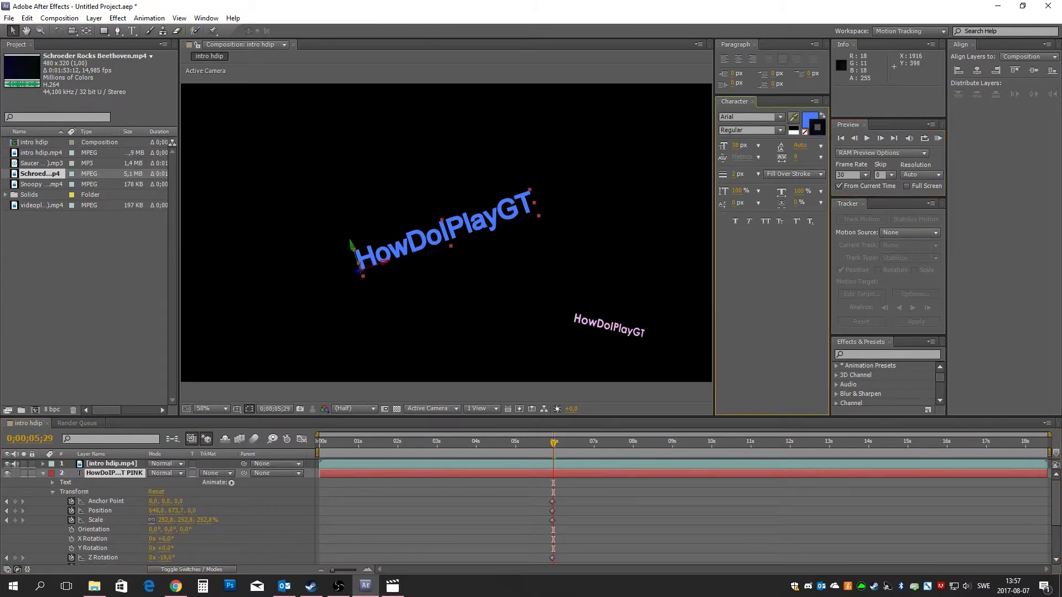
{"action": "left_click_drag", "start_coordinate": [167, 539], "coordinate": [166, 548]}
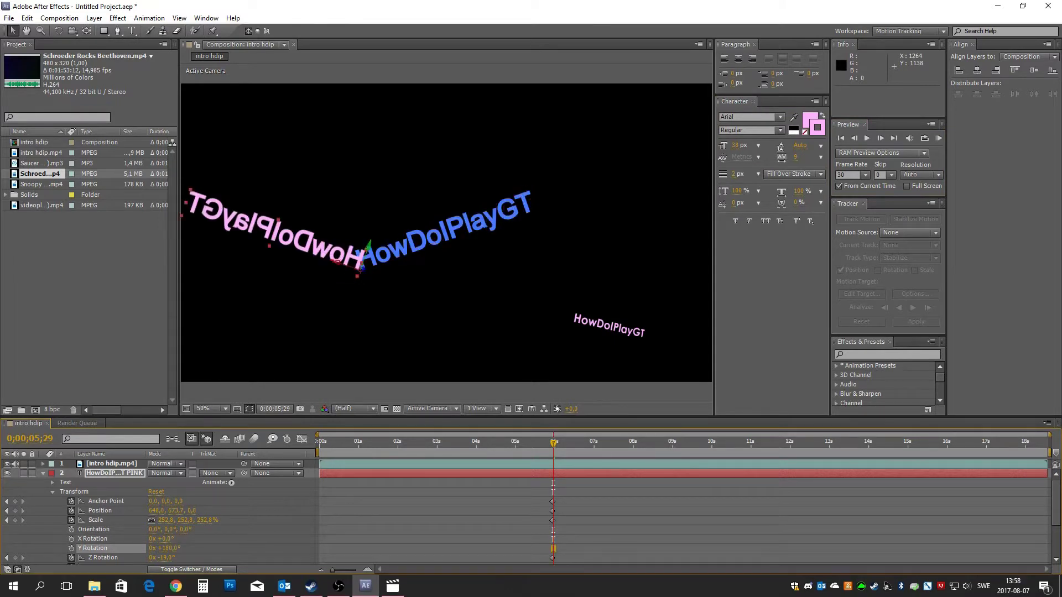
{"action": "left_click", "coordinate": [610, 333]}
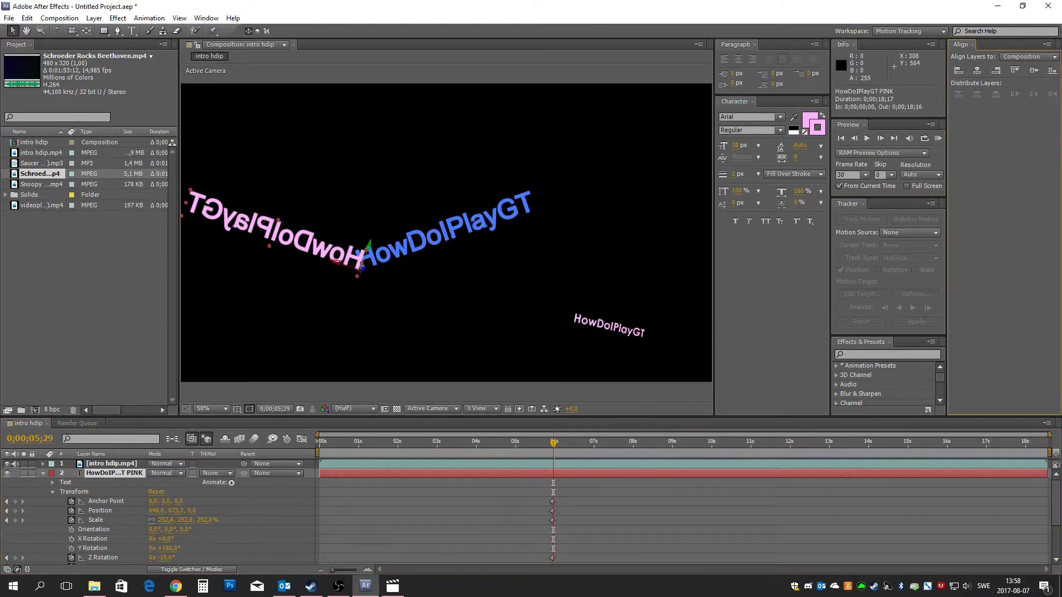
Undo the HowDoIPlayGT PINK layer's Y rotation and its conversion to 3D
{"action": "left_click_drag", "start_coordinate": [276, 238], "coordinate": [441, 239]}
{"action": "key", "text": "ctrl+z"}
{"action": "key", "text": "ctrl+z"}
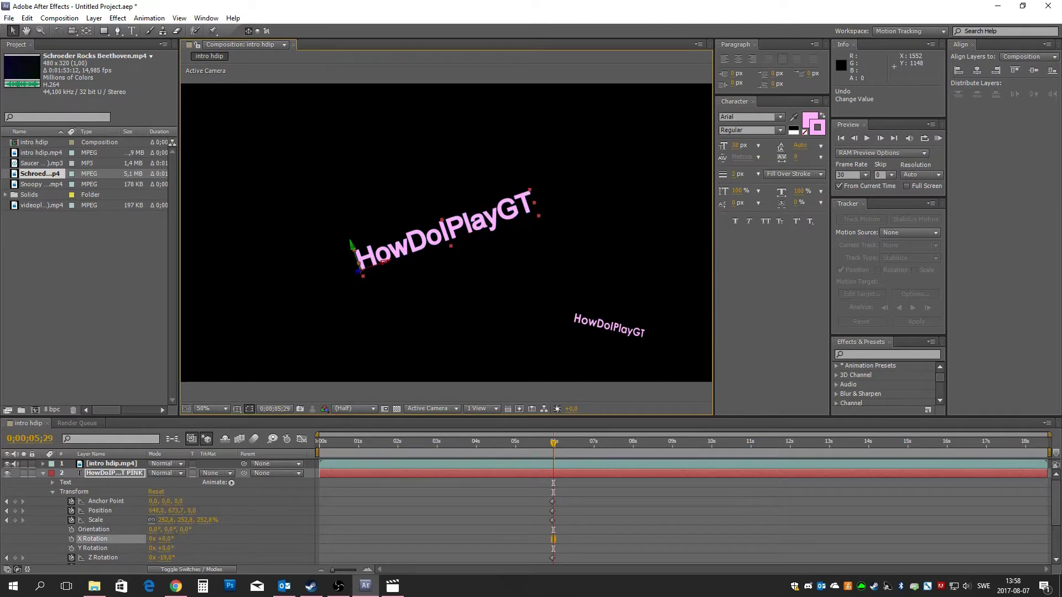
{"action": "key", "text": "ctrl+z"}
Tilt the HowDoIPlayGT PINK title 19° in place of the BLUE one, keyframe its scale to 241.8% by 0;00;06;03 and preview it
{"action": "key", "text": "Page_Up"}
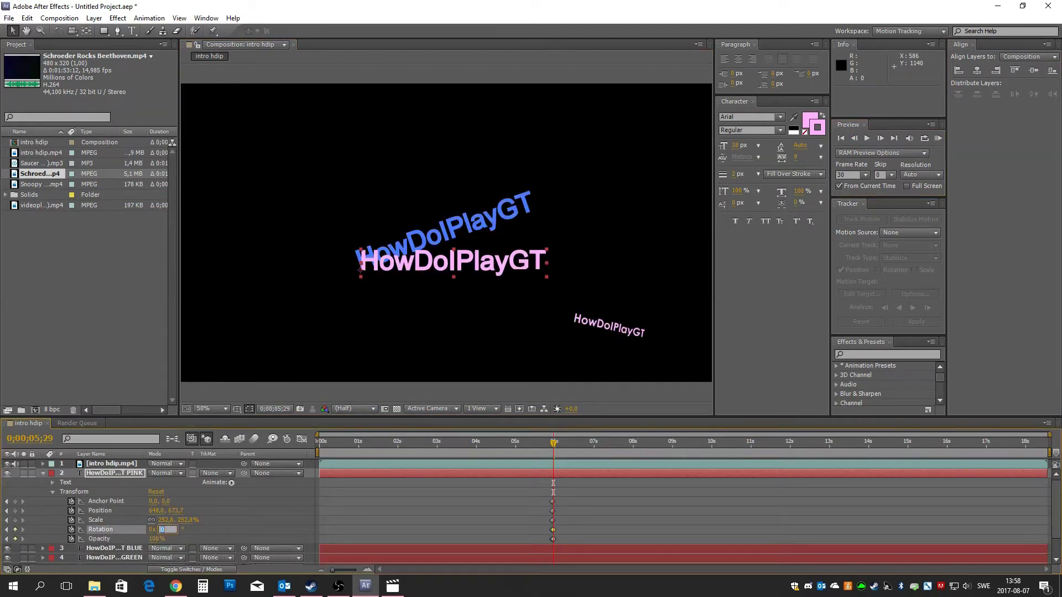
{"action": "key", "text": "Page_Down"}
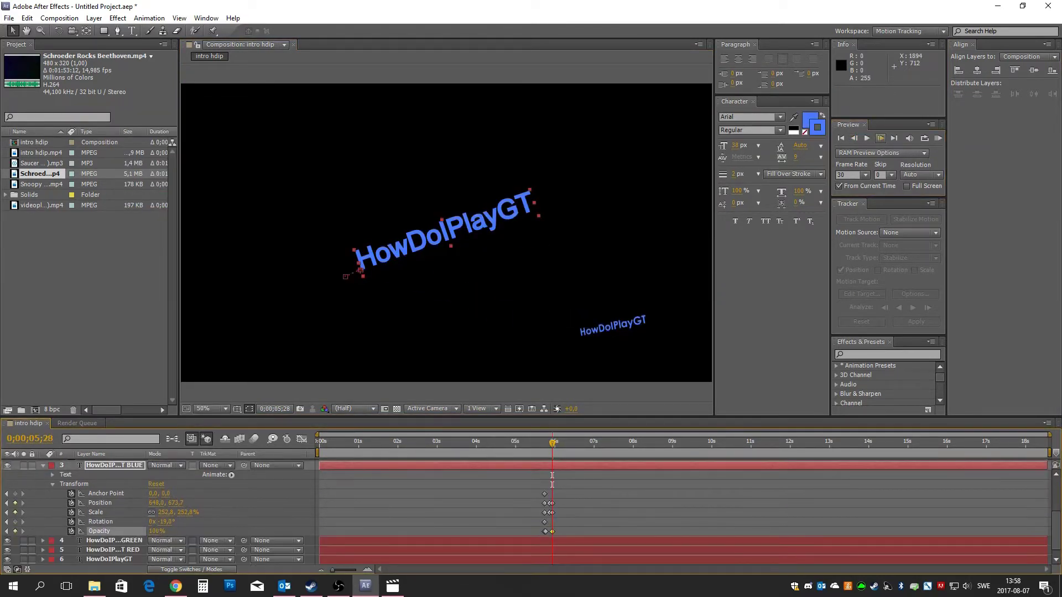
{"action": "key", "text": "Page_Down"}
{"action": "key", "text": "Page_Down"}
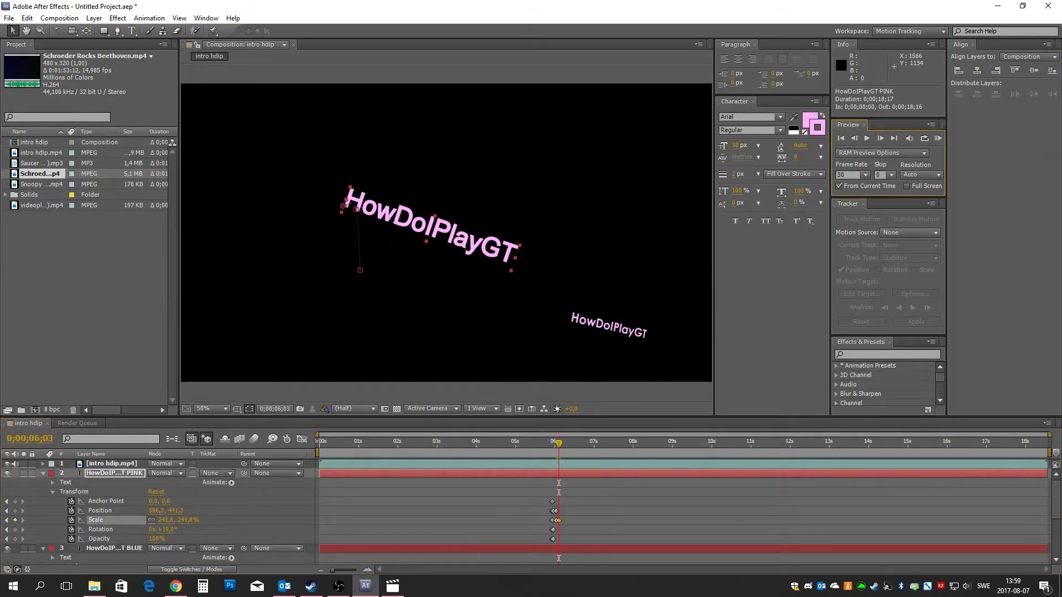
{"action": "key", "text": "KP_0"}
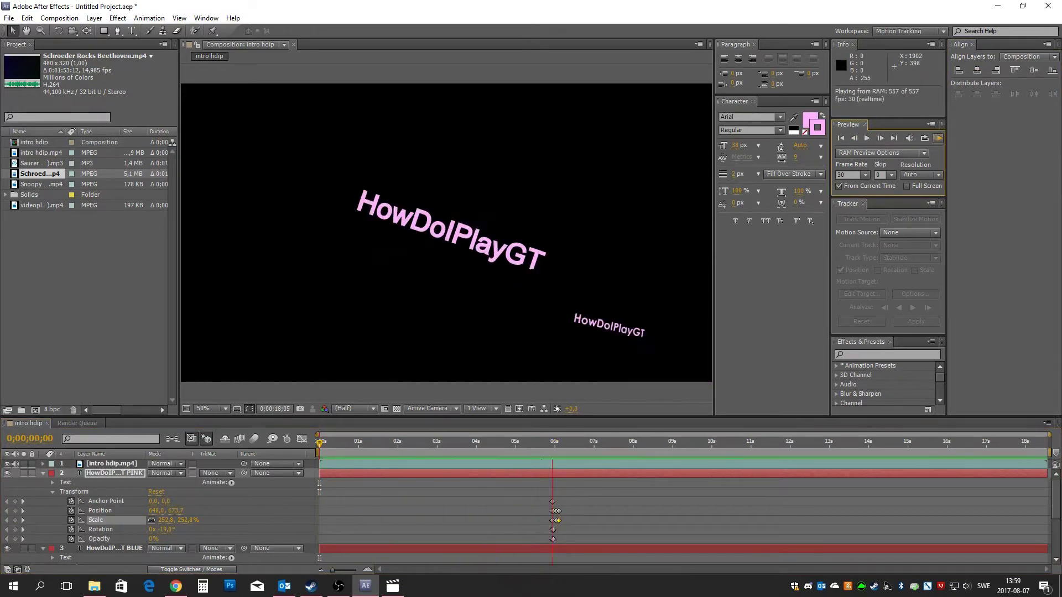
Save the project as v1 in its own project folder
{"action": "key", "text": "ctrl+s"}
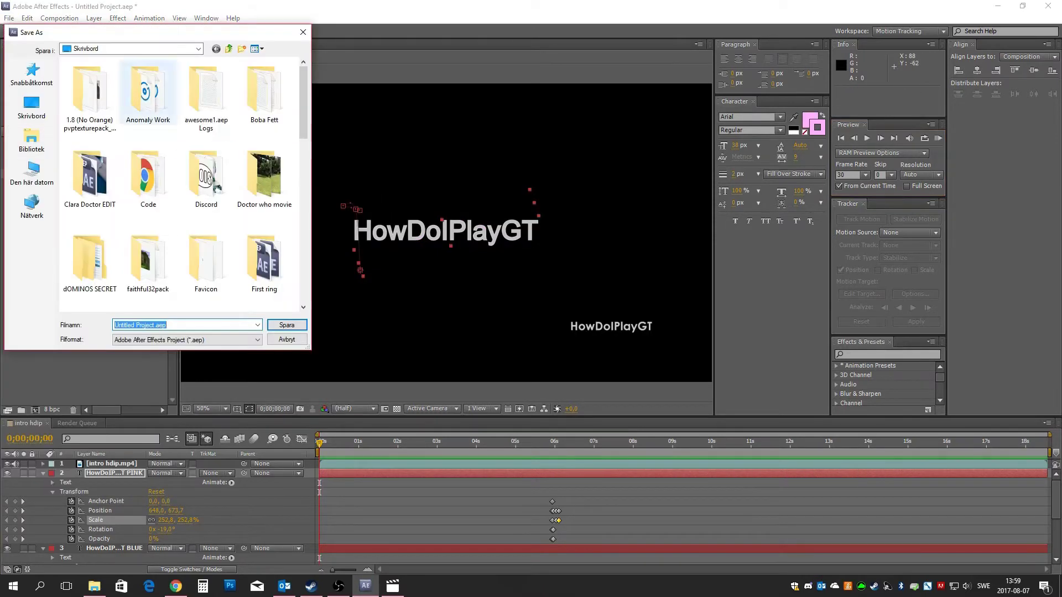
{"action": "type", "text": "v1"}
{"action": "scroll", "coordinate": [183, 183], "scroll_direction": "down", "scroll_amount": 3}
{"action": "double_click", "coordinate": [148, 265]}
{"action": "key", "text": "Return"}
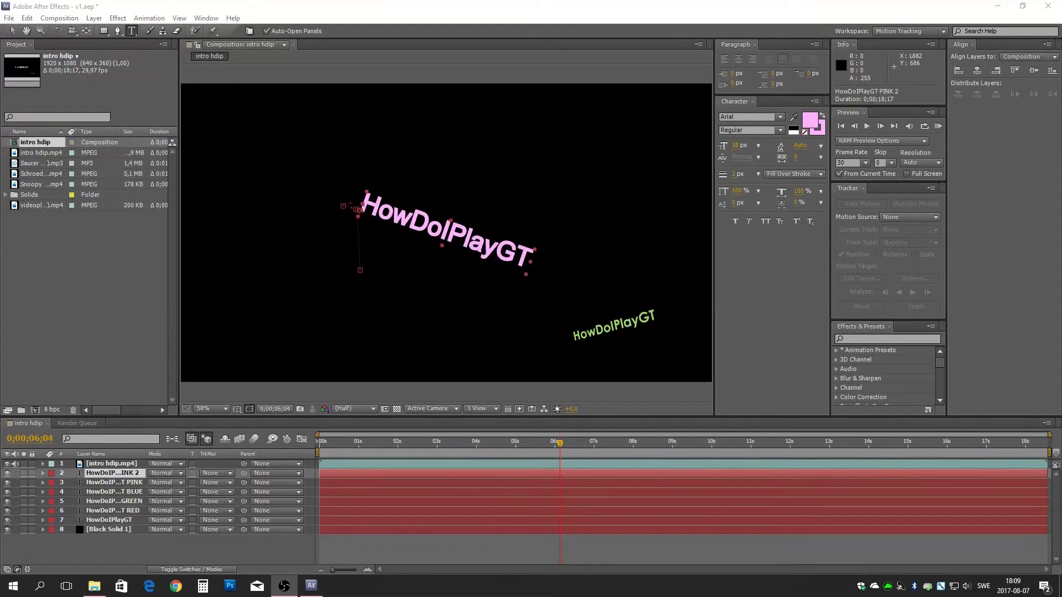
Rename the duplicated PINK layer HowDoIPlayGT LGREEN and clear its transform keyframes
{"action": "right_click", "coordinate": [115, 473]}
{"action": "left_click", "coordinate": [156, 529]}
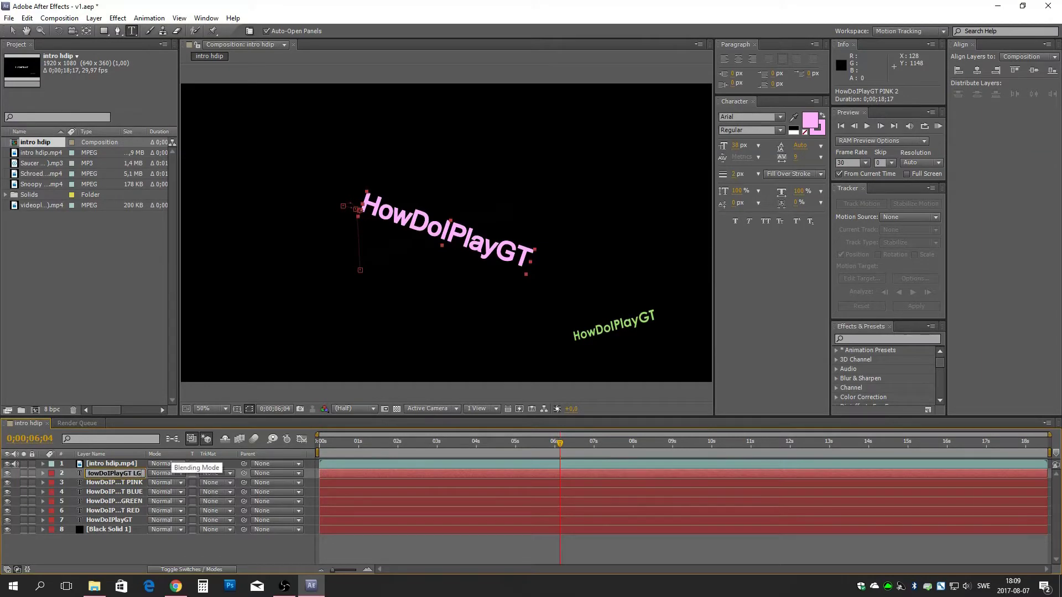
{"action": "left_click", "coordinate": [42, 473]}
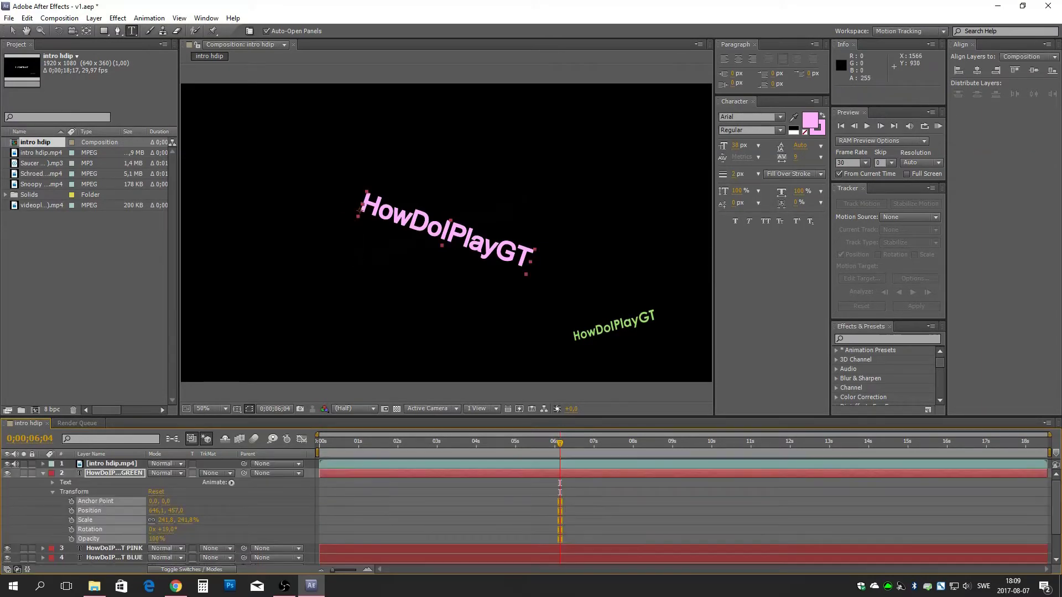
Colour the HowDoIPlayGT LGREEN text light green sampled from the reference title and tilt it -19° around the centre
{"action": "left_click", "coordinate": [794, 116]}
{"action": "left_click", "coordinate": [712, 166]}
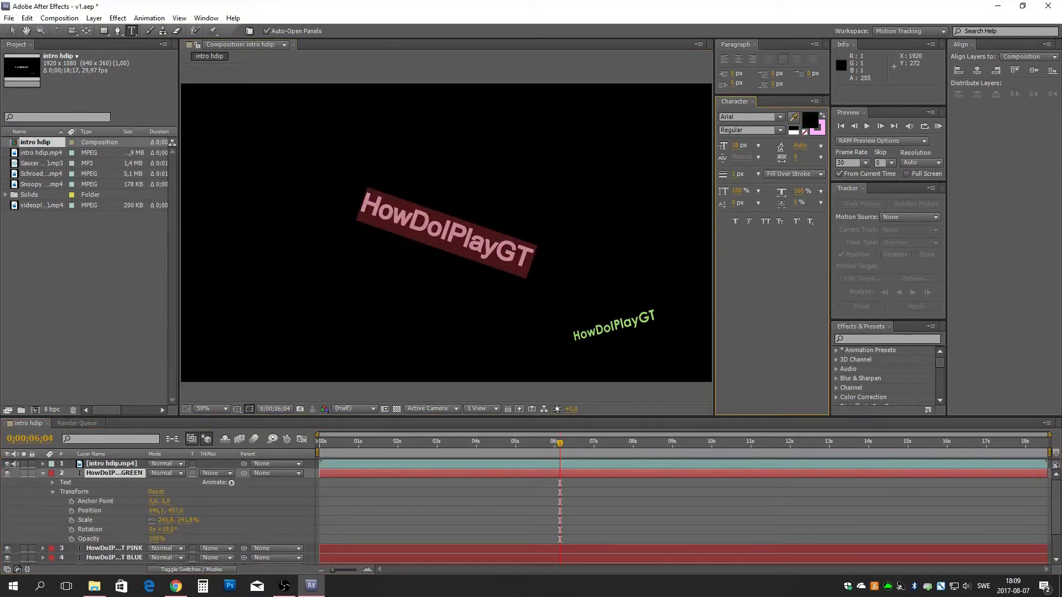
{"action": "left_click", "coordinate": [614, 329]}
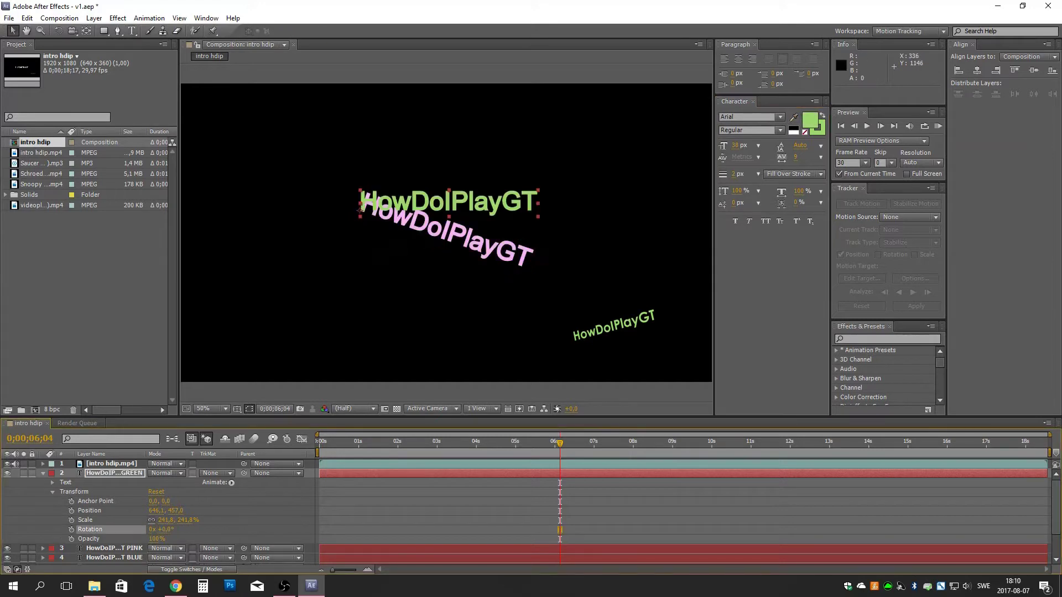
Keyframe opacity so HowDoIPlayGT LGREEN jumps from 0% to 100% at 0;00;06;04 while HowDoIPlayGT PINK drops to 0%
{"action": "key", "text": "Page_Up"}
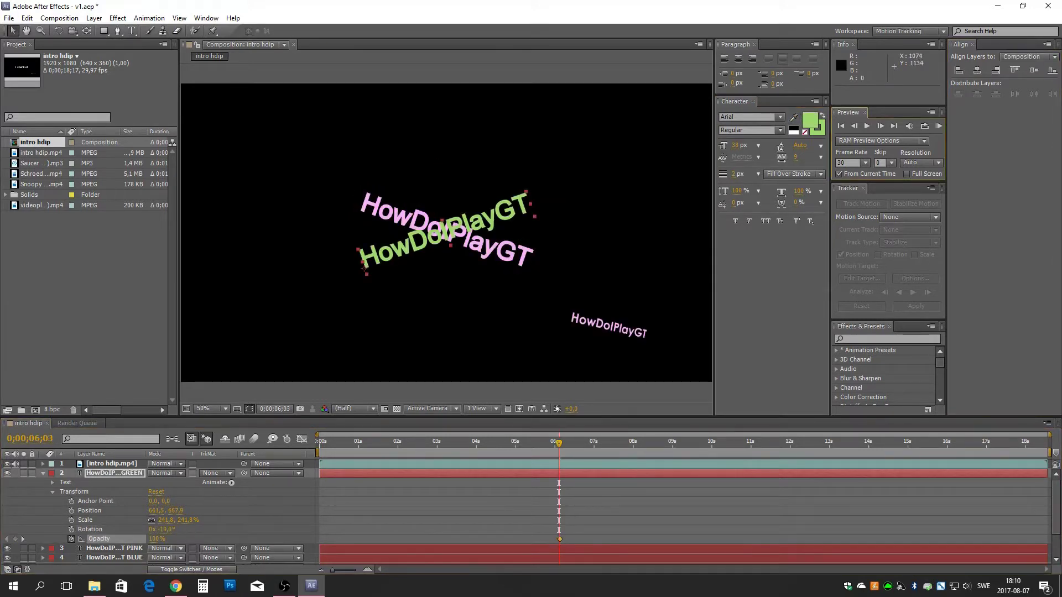
{"action": "key", "text": "ctrl+z"}
{"action": "key", "text": "ctrl+z"}
{"action": "key", "text": "Page_Down"}
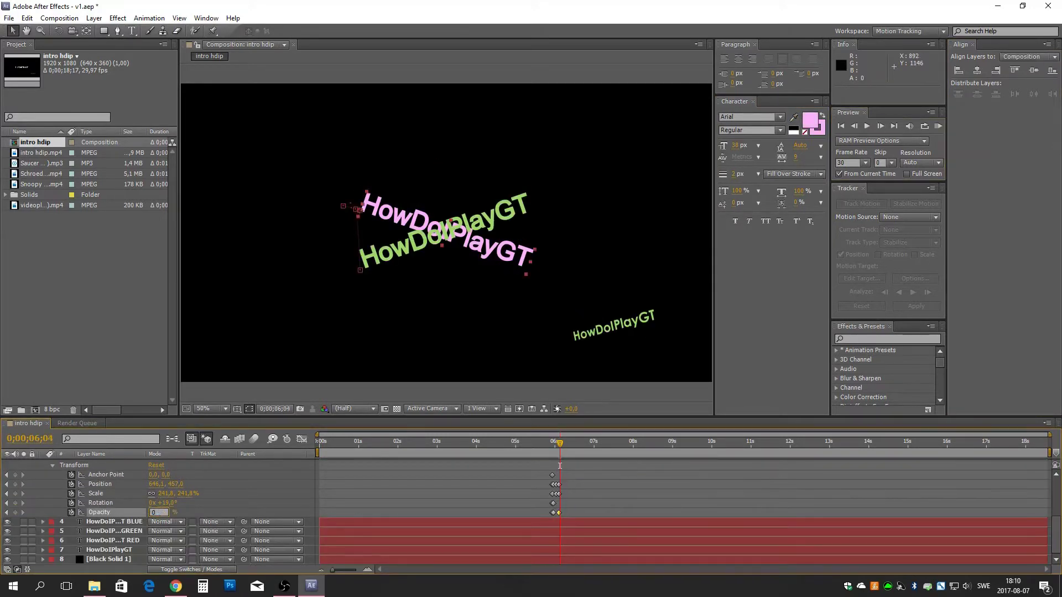
{"action": "key", "text": "ctrl+z"}
{"action": "key", "text": "ctrl+z"}
{"action": "key", "text": "ctrl+z"}
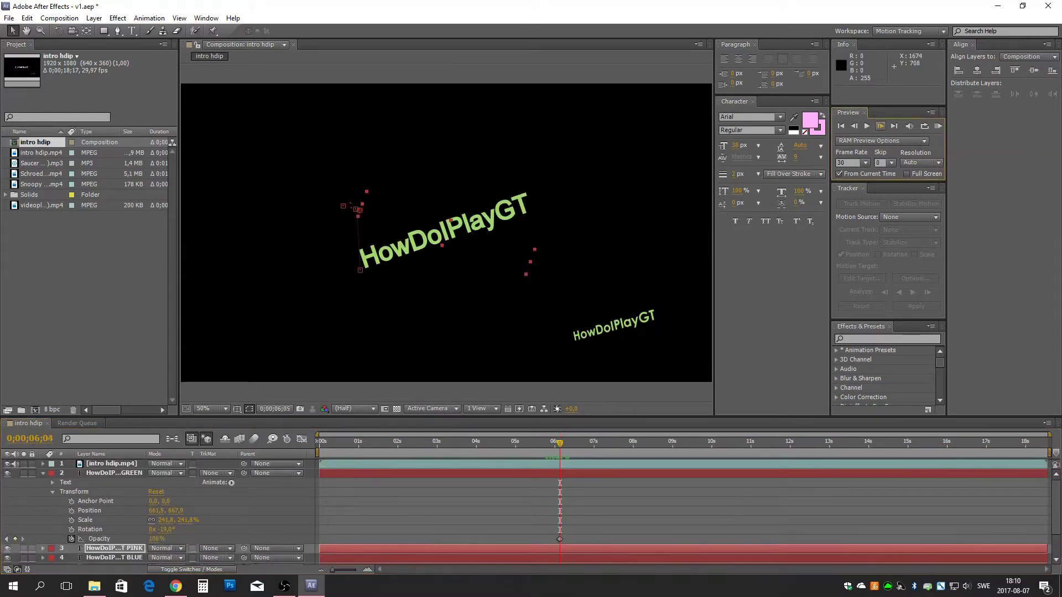
Undo the trial enlargement of the HowDoIPlayGT LGREEN title and keyframe all its transform properties at 0;00;06;04
{"action": "key", "text": "ctrl+z"}
{"action": "key", "text": "ctrl+z"}
{"action": "key", "text": "ctrl+z"}
{"action": "key", "text": "ctrl+z"}
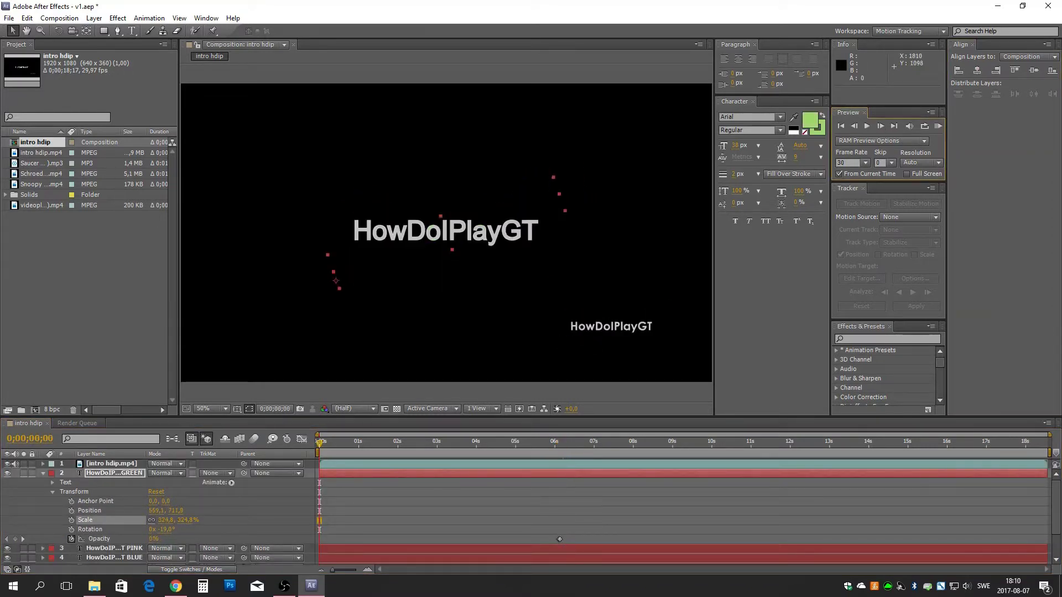
{"action": "key", "text": "ctrl+z"}
{"action": "key", "text": "ctrl+z"}
{"action": "key", "text": "ctrl+z"}
{"action": "key", "text": "ctrl+z"}
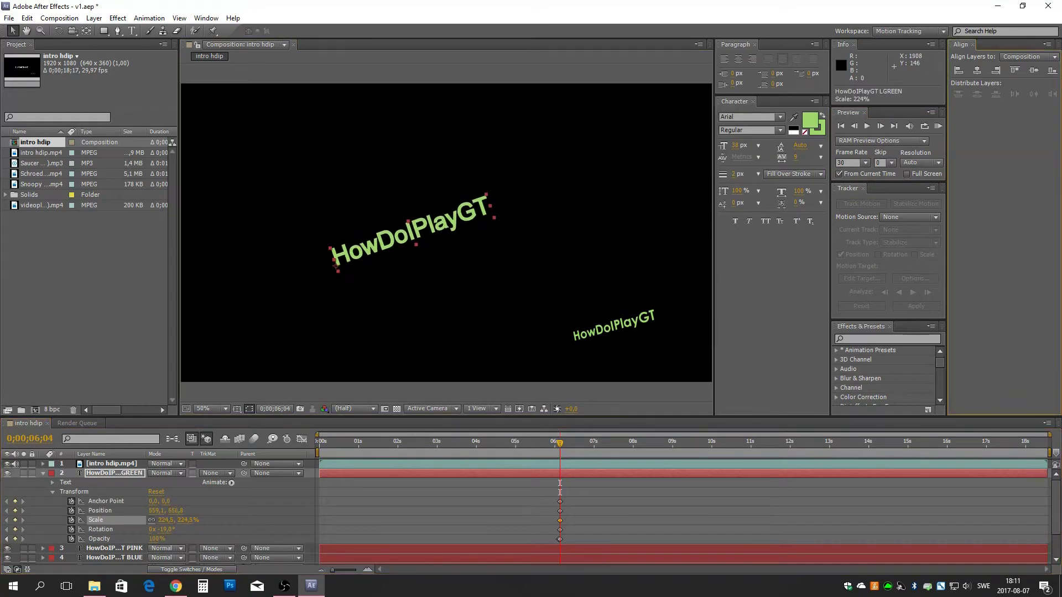
Undo the trial scale reduction of the HowDoIPlayGT LGREEN title
{"action": "key", "text": "ctrl+z"}
{"action": "key", "text": "ctrl+z"}
{"action": "key", "text": "ctrl+z"}
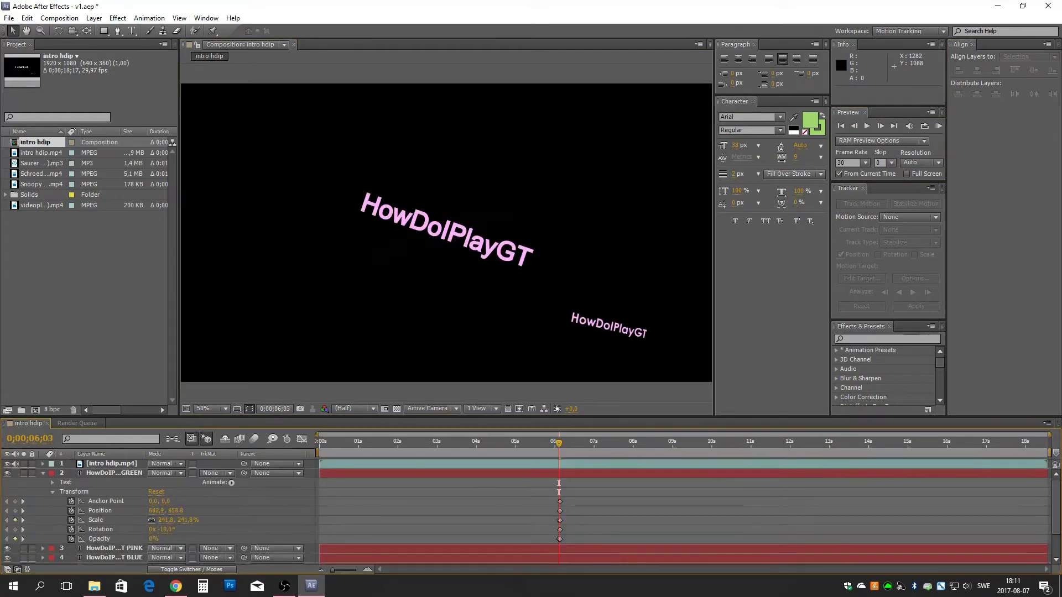
Keyframe the HowDoIPlayGT LGREEN title's scale to grow near 0;00;06;06 and return to 241.8%, and preview the animation
{"action": "key", "text": "Page_Down"}
{"action": "key", "text": "Page_Down"}
{"action": "key", "text": "Page_Down"}
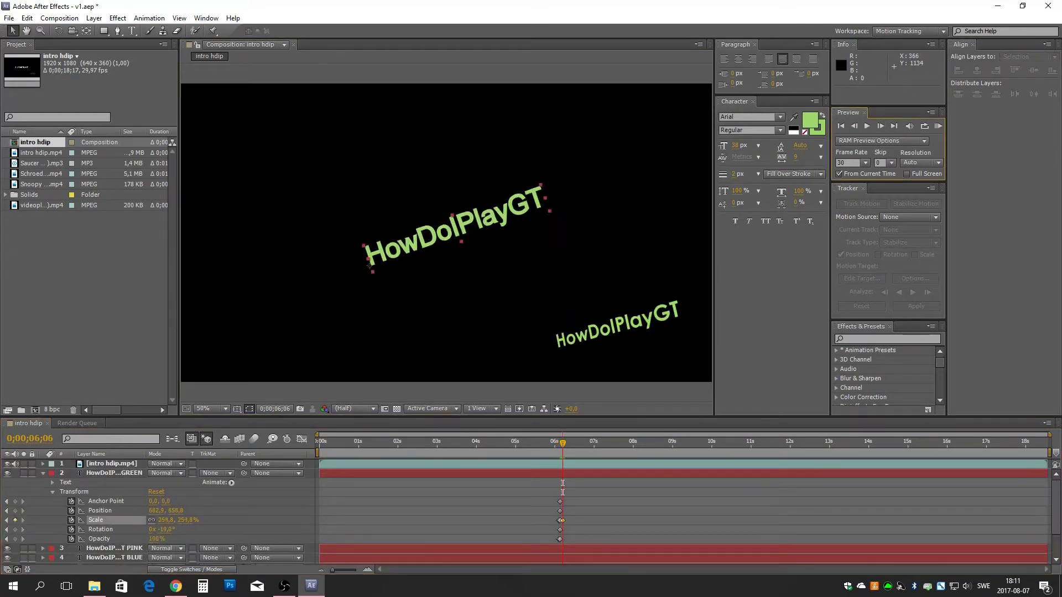
{"action": "key", "text": "space"}
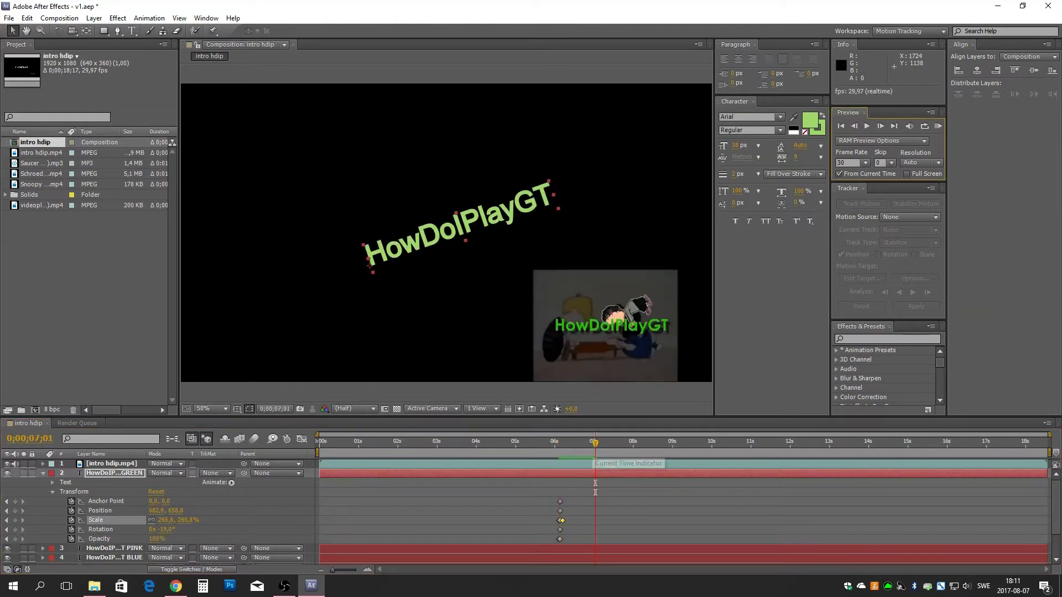
{"action": "key", "text": "KP_0"}
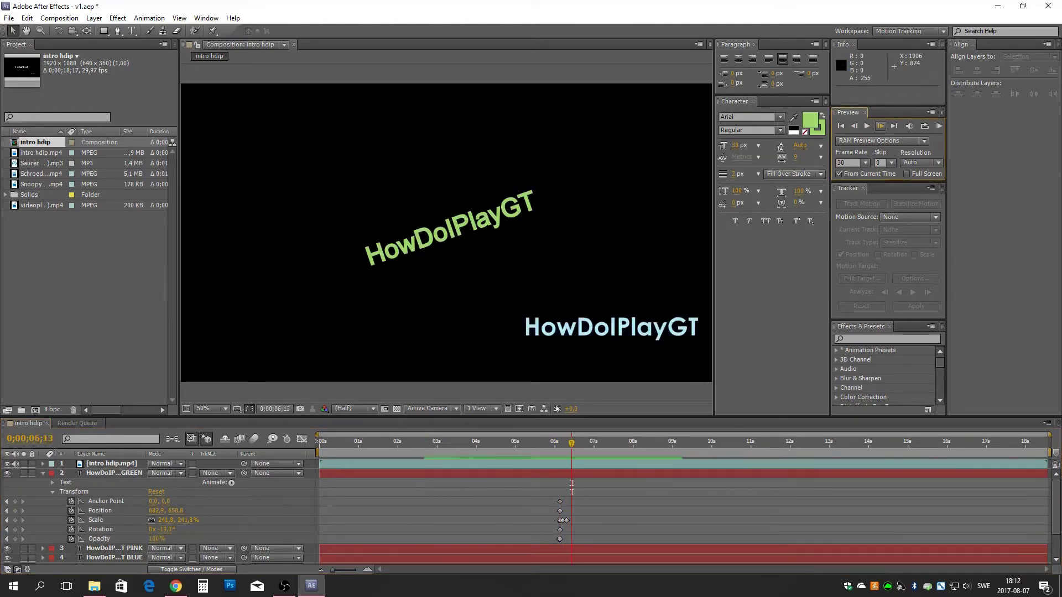
{"action": "scroll", "coordinate": [587, 487], "scroll_direction": "down", "scroll_amount": 2}
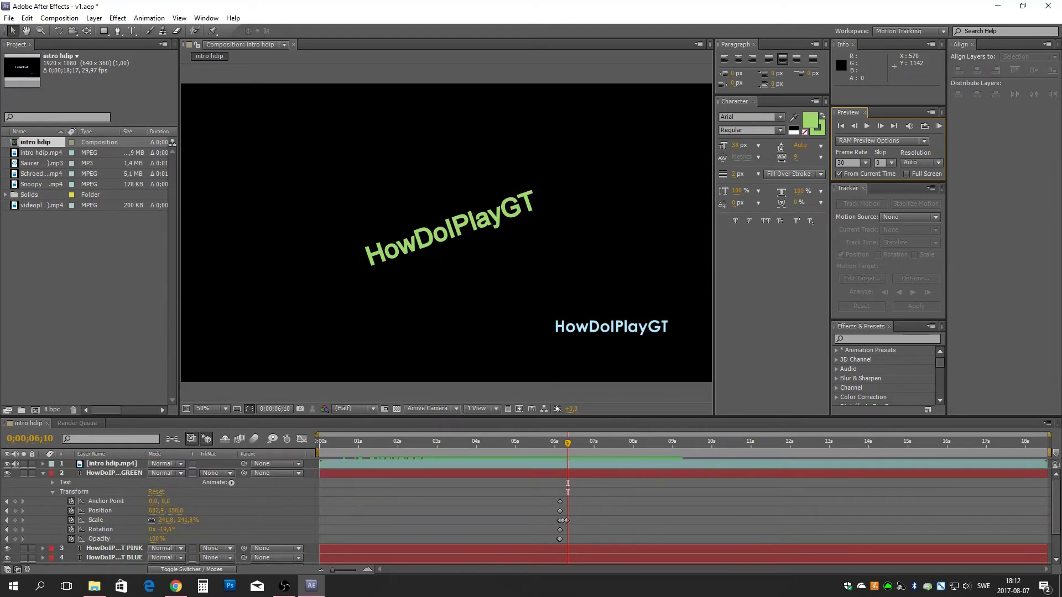
Duplicate the HowDoIPlayGT LGREEN layer, rename the copy HowDoIPlayGT LBLUE and keyframe all its transform properties at 0;00;06;10
{"action": "left_click", "coordinate": [369, 266]}
{"action": "key", "text": "ctrl+d"}
{"action": "key", "text": "Return"}
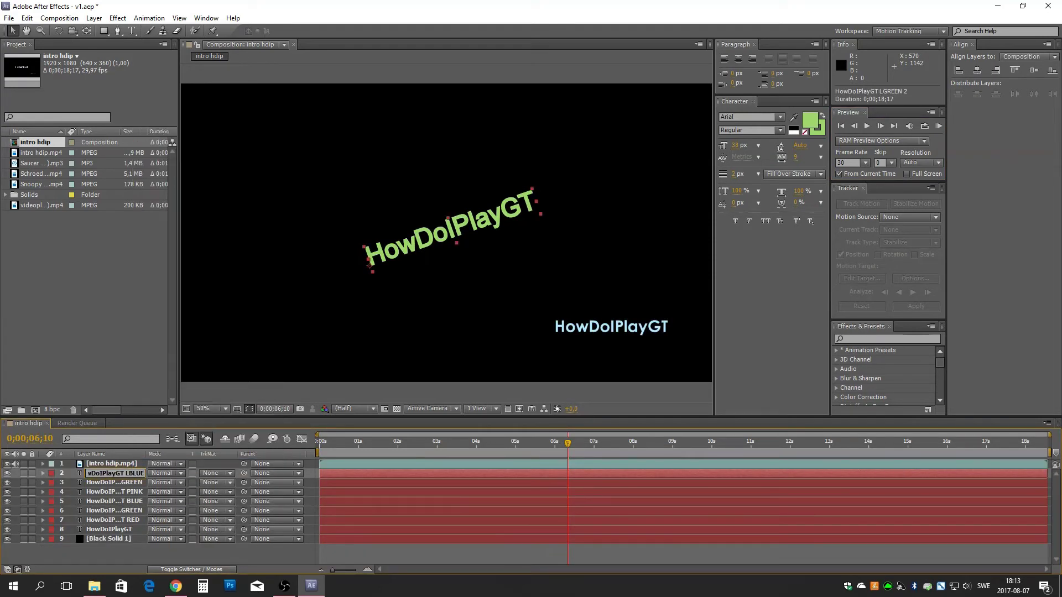
{"action": "key", "text": "Return"}
{"action": "key", "text": "u"}
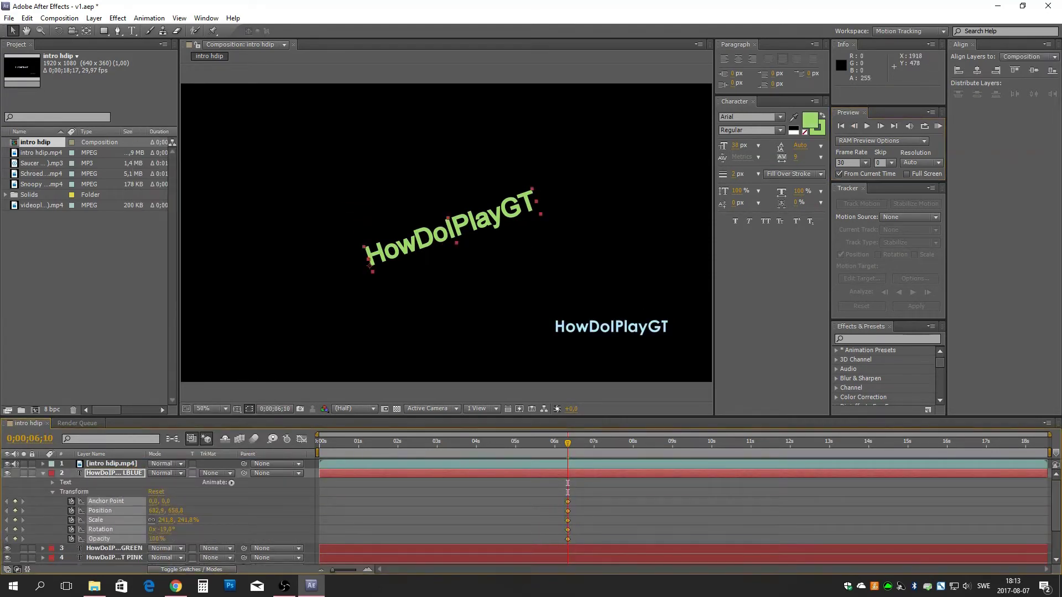
Colour the HowDoIPlayGT LBLUE text light blue, straighten it to 0° and enlarge it to about 294.8% at 0;00;06;13, centred
{"action": "left_click", "coordinate": [99, 539]}
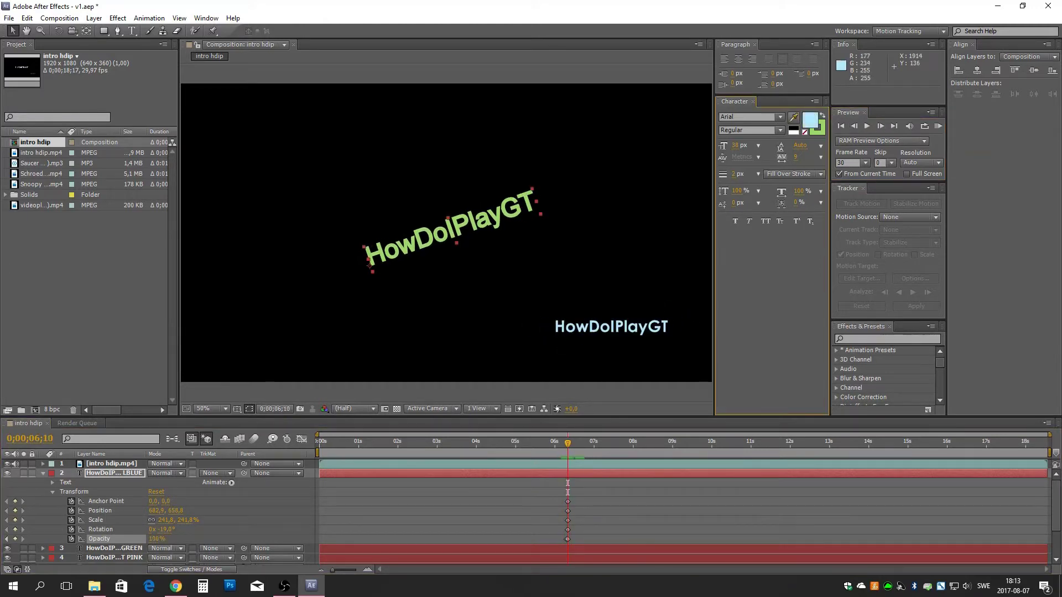
{"action": "key", "text": "ctrl+z"}
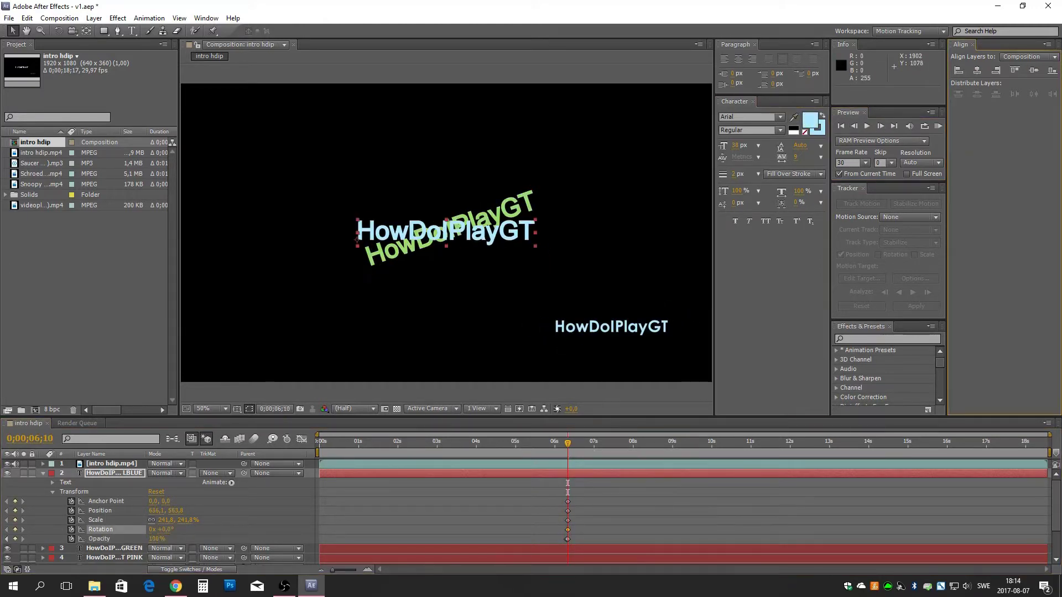
{"action": "key", "text": "u"}
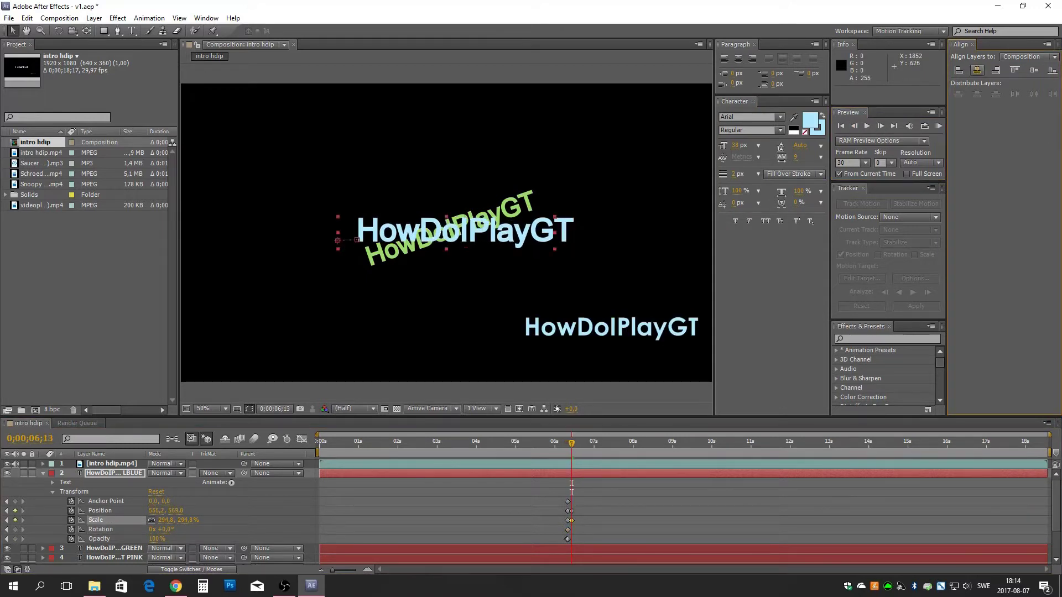
Keyframe the HowDoIPlayGT LGREEN title's opacity at 100% at 0;00;06;09 and hide it from the following frame
{"action": "key", "text": "Page_Up"}
{"action": "key", "text": "Page_Up"}
{"action": "key", "text": "Page_Up"}
{"action": "key", "text": "ctrl+Down"}
{"action": "key", "text": "u"}
{"action": "key", "text": "ctrl+Down"}
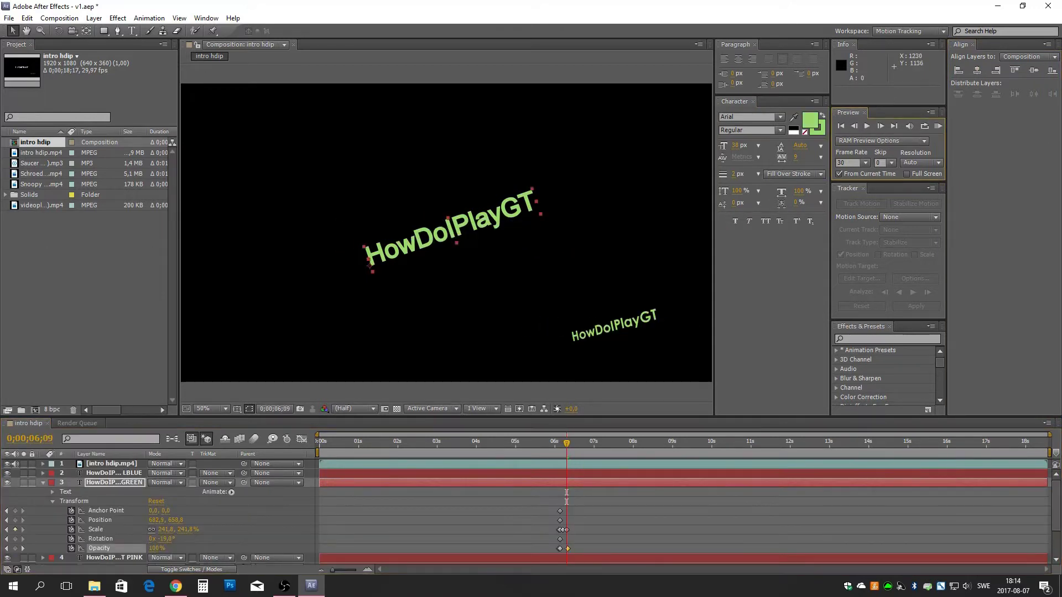
{"action": "key", "text": "alt+shift+t"}
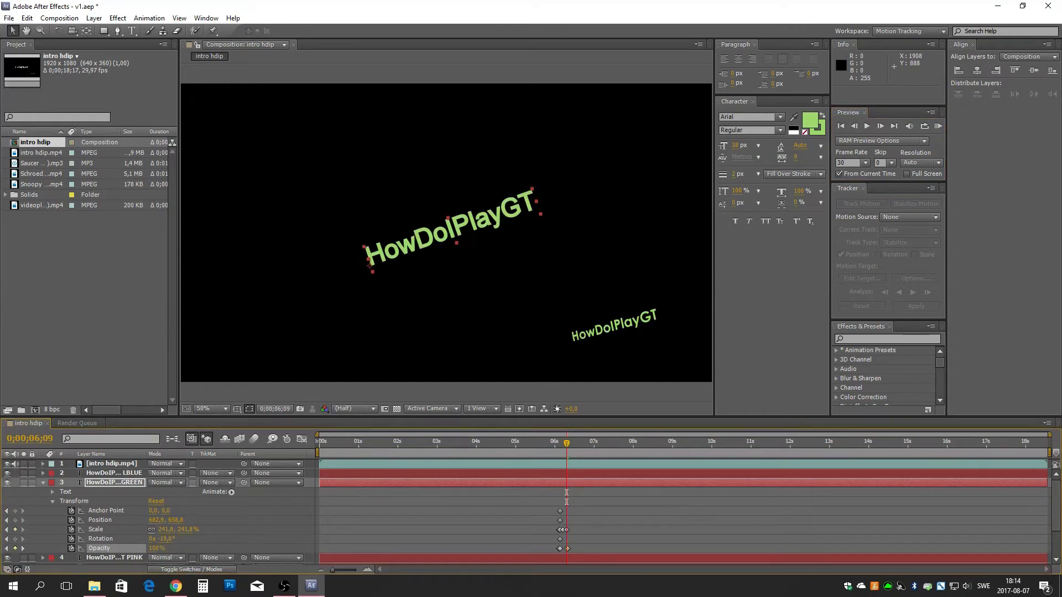
Keyframe the HowDoIPlayGT GREEN title's transform properties at 0;00;06;13, with opacity 100% and scale about 311.8% at 0;00;06;14
{"action": "key", "text": "space"}
{"action": "key", "text": "u"}
{"action": "key", "text": "KP_6"}
{"action": "key", "text": "u"}
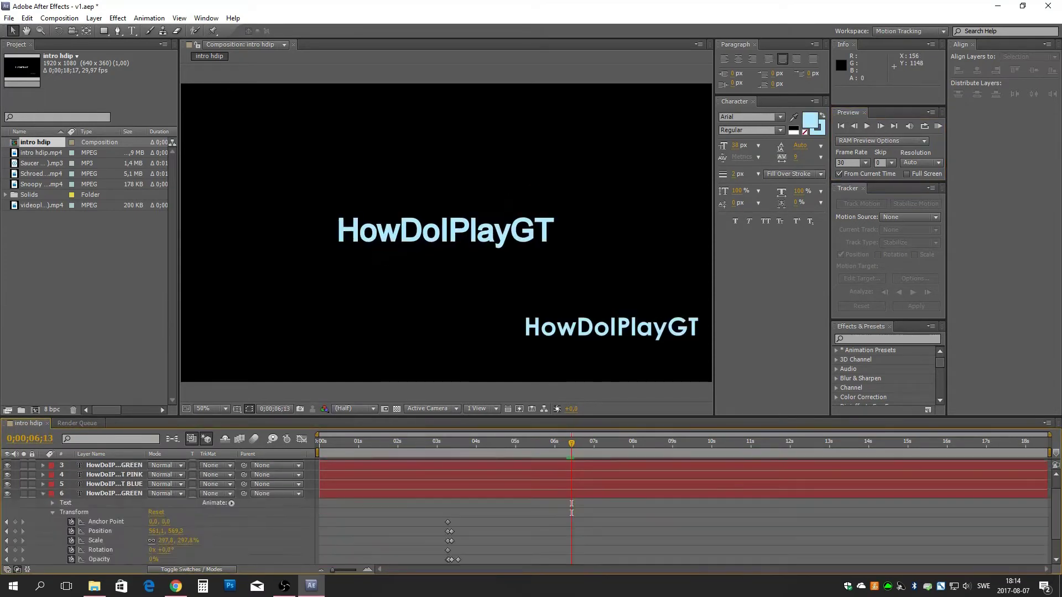
{"action": "key", "text": "Page_Down"}
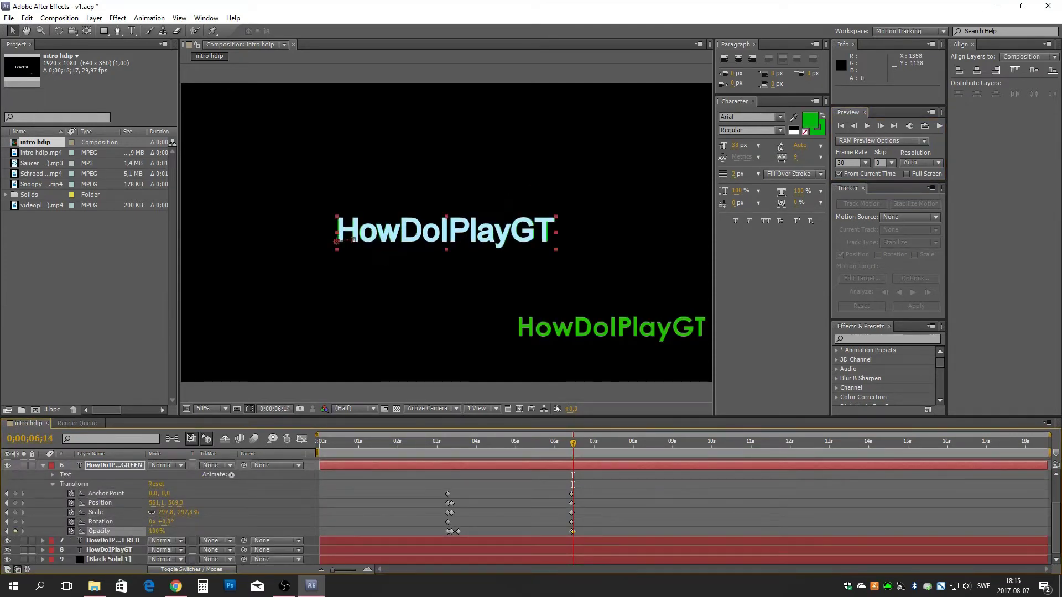
{"action": "key", "text": "u"}
{"action": "key", "text": "KP_2"}
Hide the HowDoIPlayGT LBLUE title from 0;00;06;14 and preview the animation from the start
{"action": "key", "text": "u"}
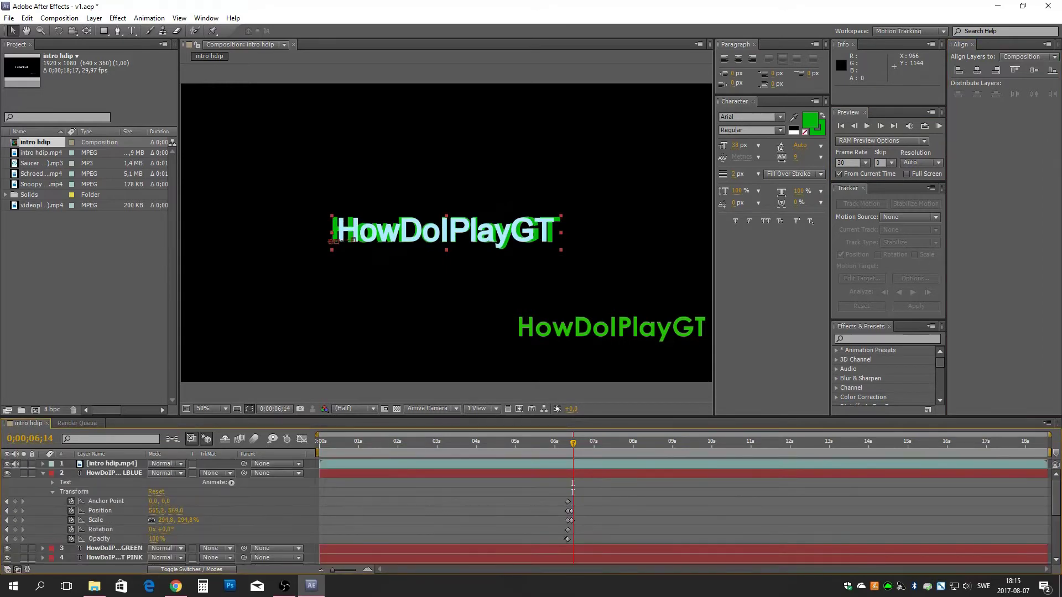
{"action": "key", "text": "u"}
{"action": "key", "text": "KP_6"}
{"action": "key", "text": "u"}
{"action": "key", "text": "Home"}
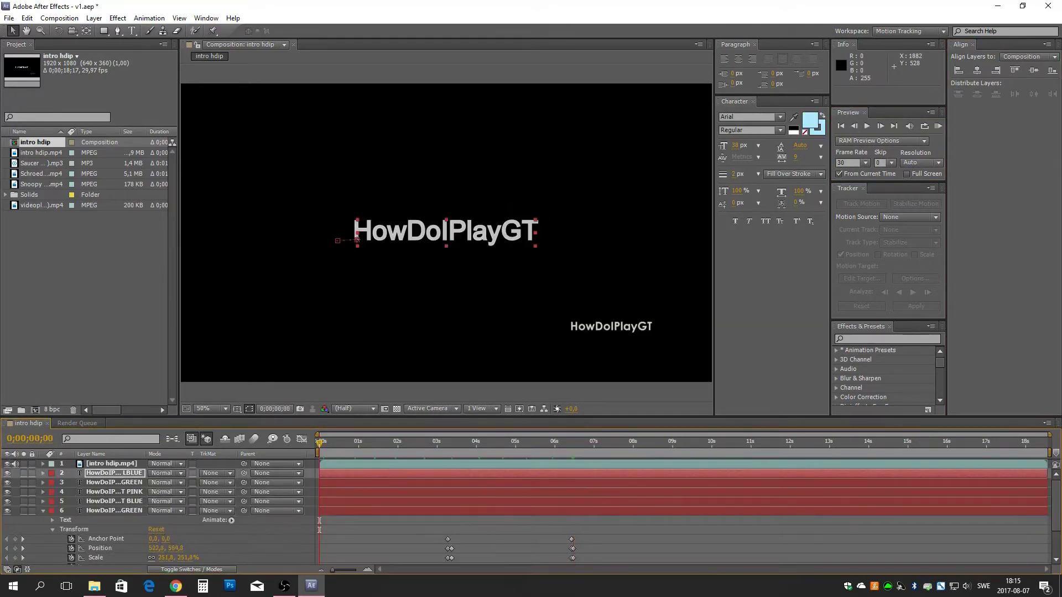
{"action": "key", "text": "KP_0"}
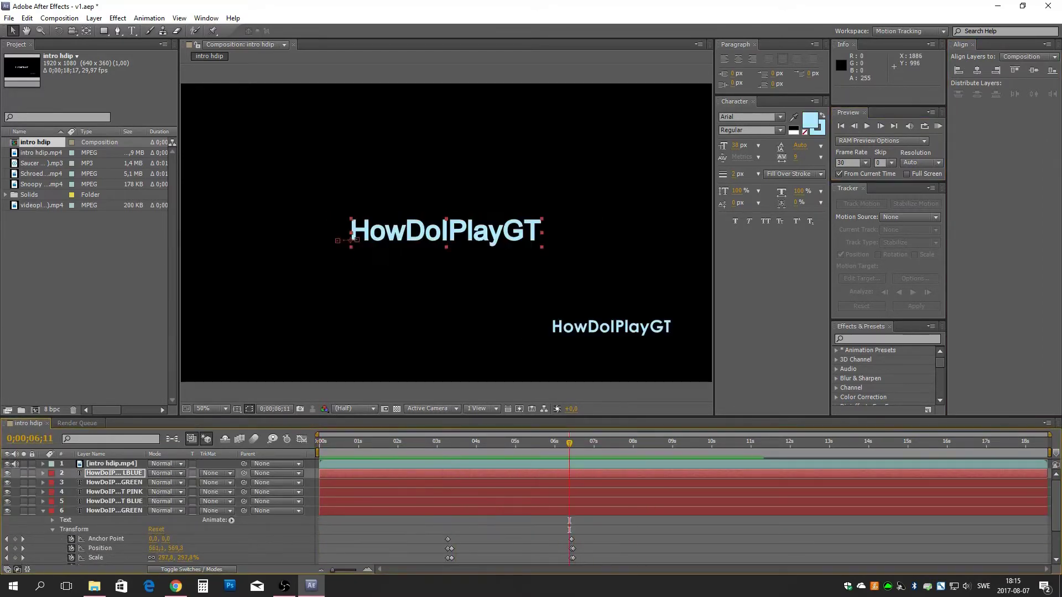
{"action": "key", "text": "space"}
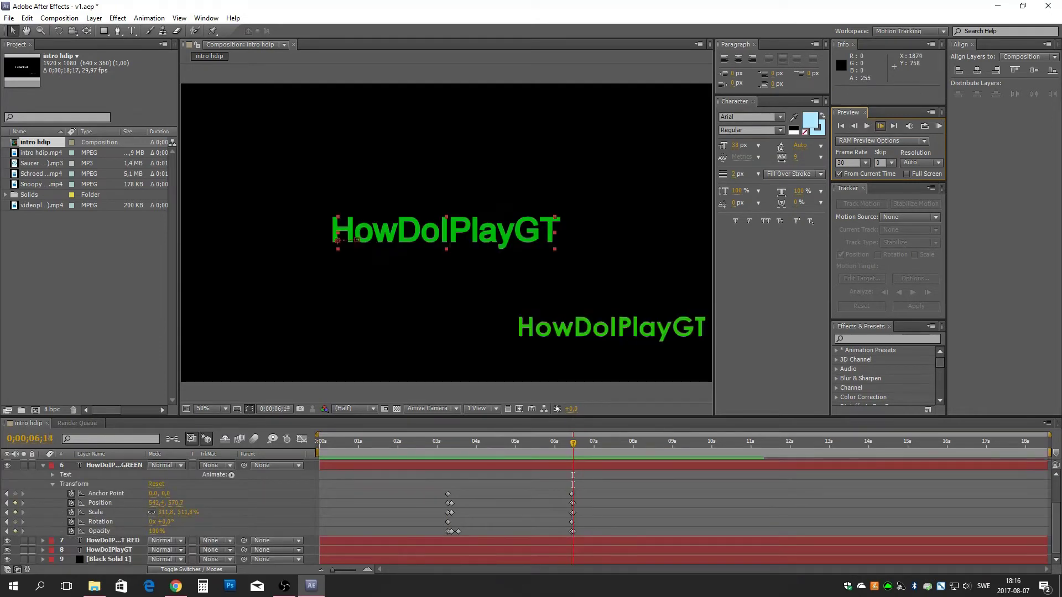
Shrink the HowDoIPlayGT GREEN title to about 239.8% shortly after 0;00;06;14 and centre it horizontally in the composition
{"action": "left_click", "coordinate": [977, 70]}
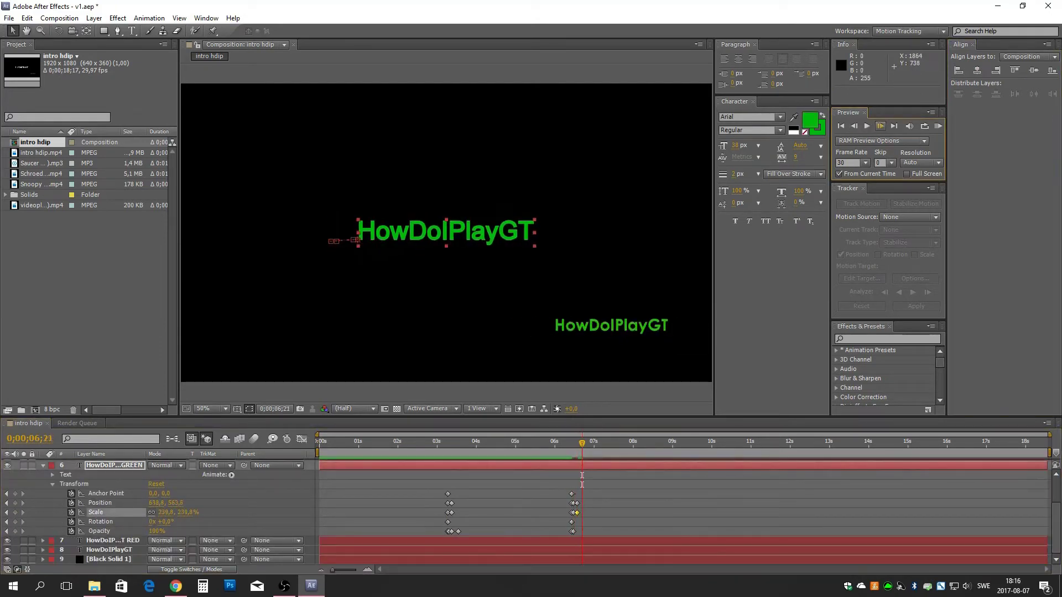
Save the project as v2.aep and add Schroeder Rocks Beethoven.mp4 to the composition just above Black Solid 1
{"action": "left_click", "coordinate": [41, 153]}
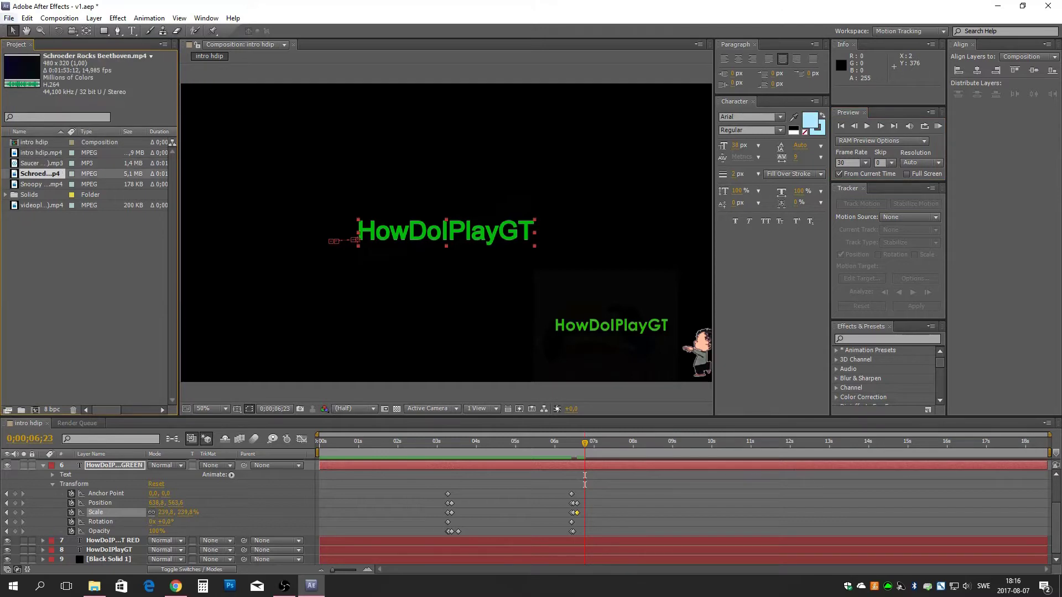
{"action": "key", "text": "ctrl+shift+s"}
{"action": "key", "text": "Return"}
{"action": "left_click", "coordinate": [42, 153]}
{"action": "key", "text": "ctrl+slash"}
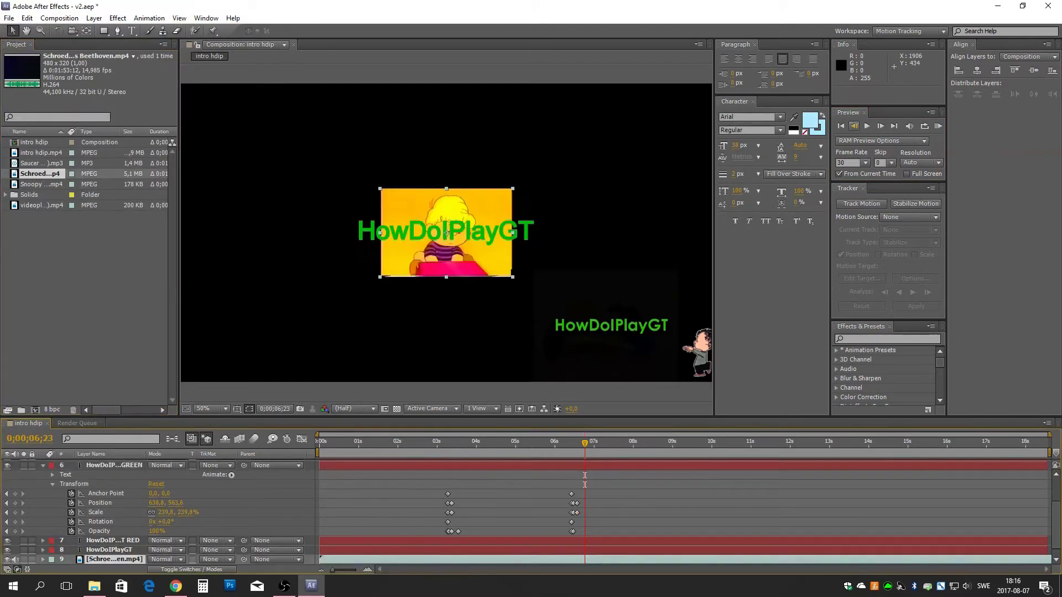
Fade the Schroeder footage from 0% opacity at 0;00;06;22 to 100% at 0;00;07;21 and scale it to 335%
{"action": "key", "text": "space"}
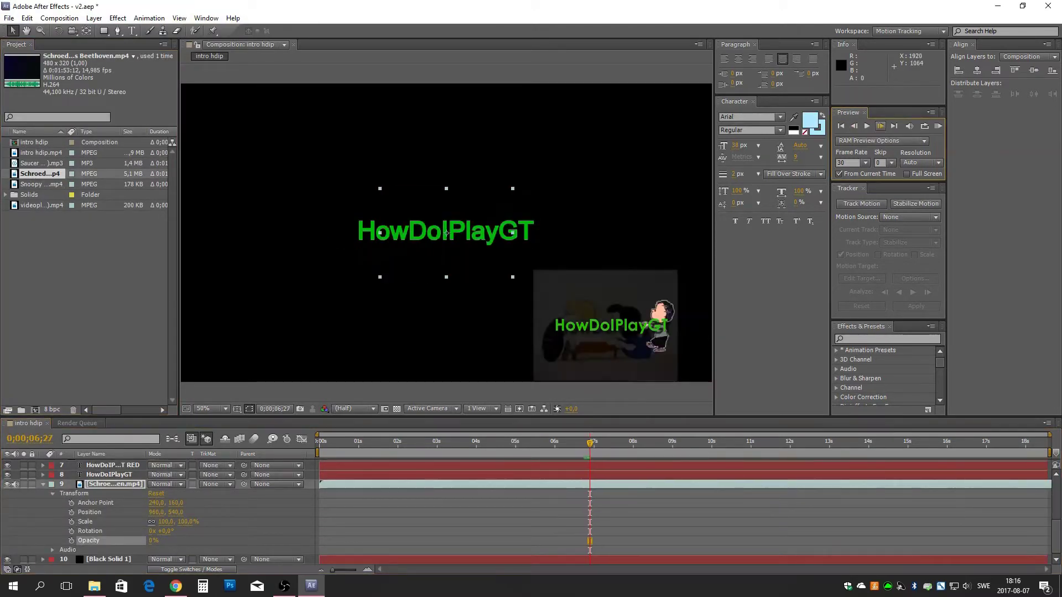
{"action": "key", "text": "space"}
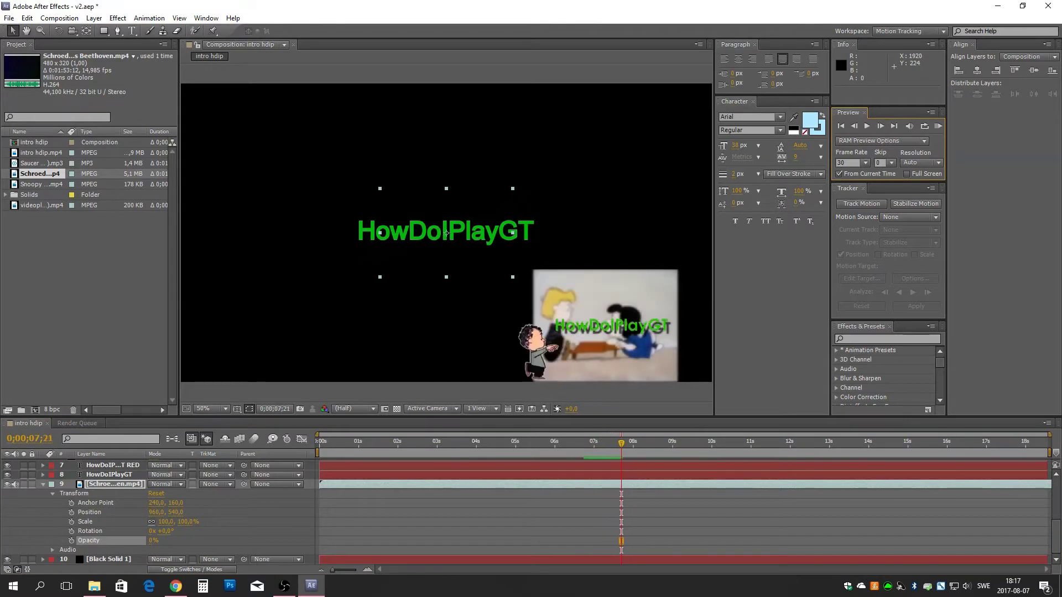
{"action": "left_click_drag", "start_coordinate": [153, 540], "coordinate": [183, 541]}
{"action": "key", "text": "space"}
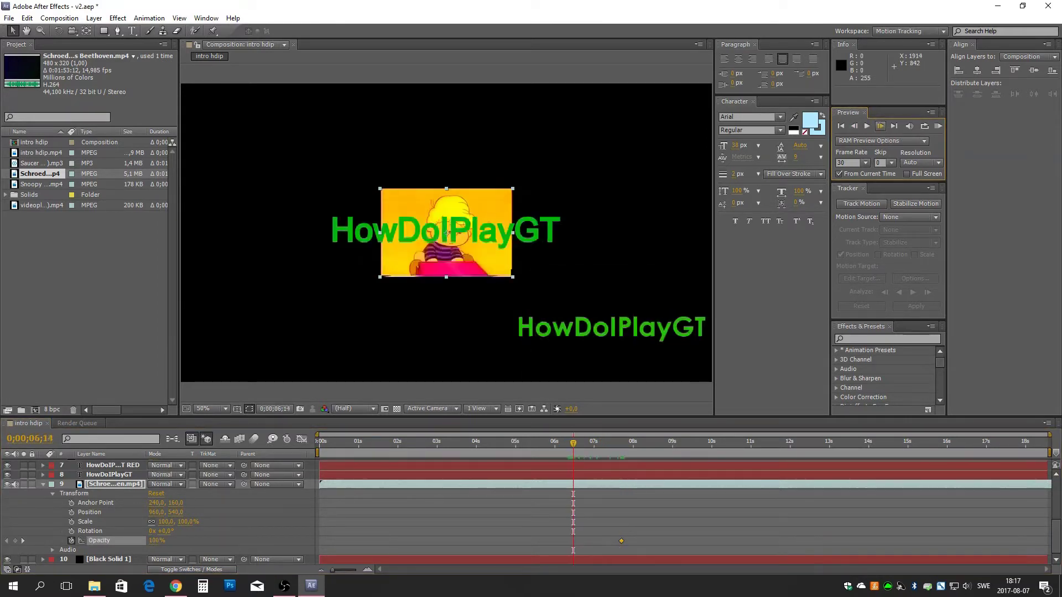
{"action": "left_click_drag", "start_coordinate": [157, 540], "coordinate": [133, 541]}
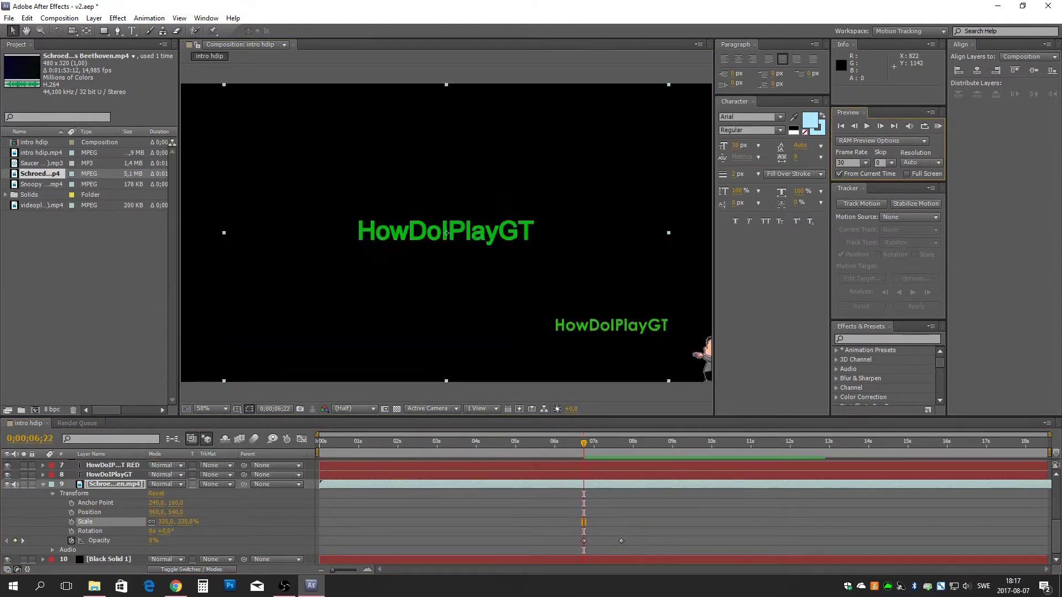
Try a Change Color effect on the Schroeder footage with yellow as the colour to change, and remove it
{"action": "left_click", "coordinate": [118, 17]}
{"action": "mouse_move", "coordinate": [160, 119]}
{"action": "left_click", "coordinate": [301, 217]}
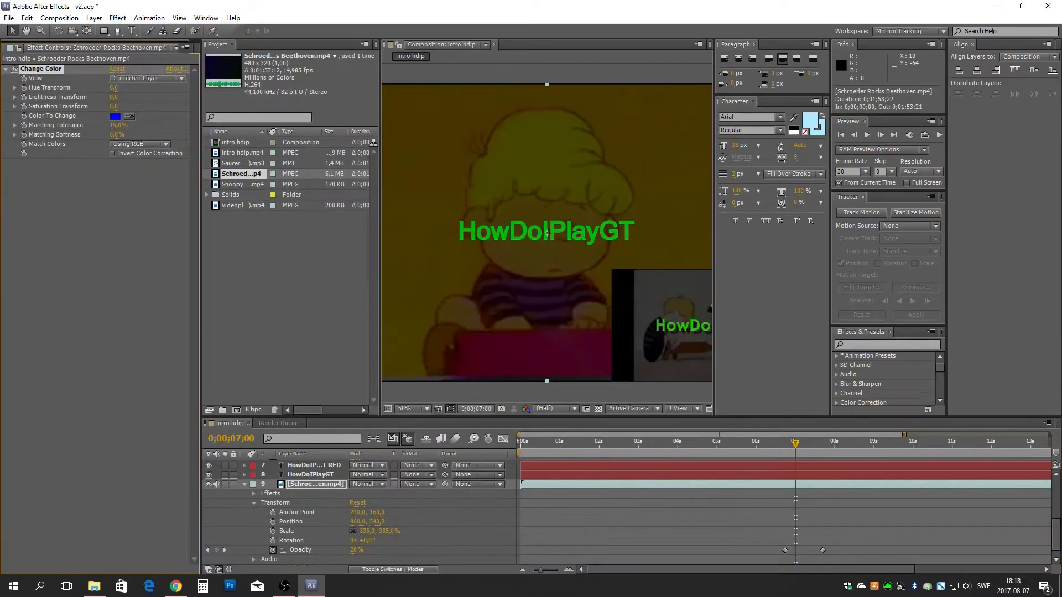
{"action": "key", "text": "k"}
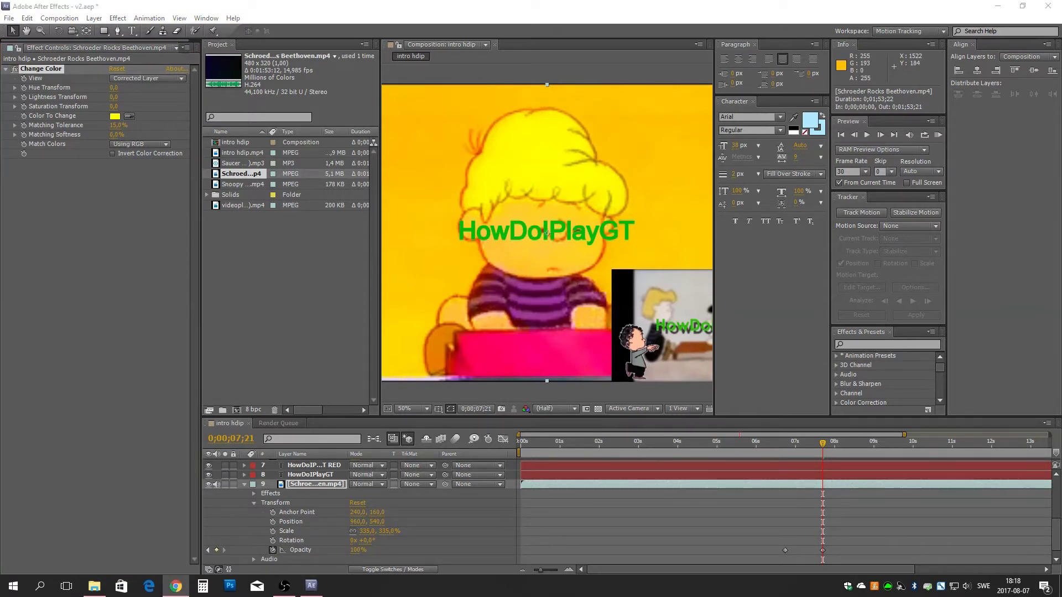
{"action": "key", "text": "Delete"}
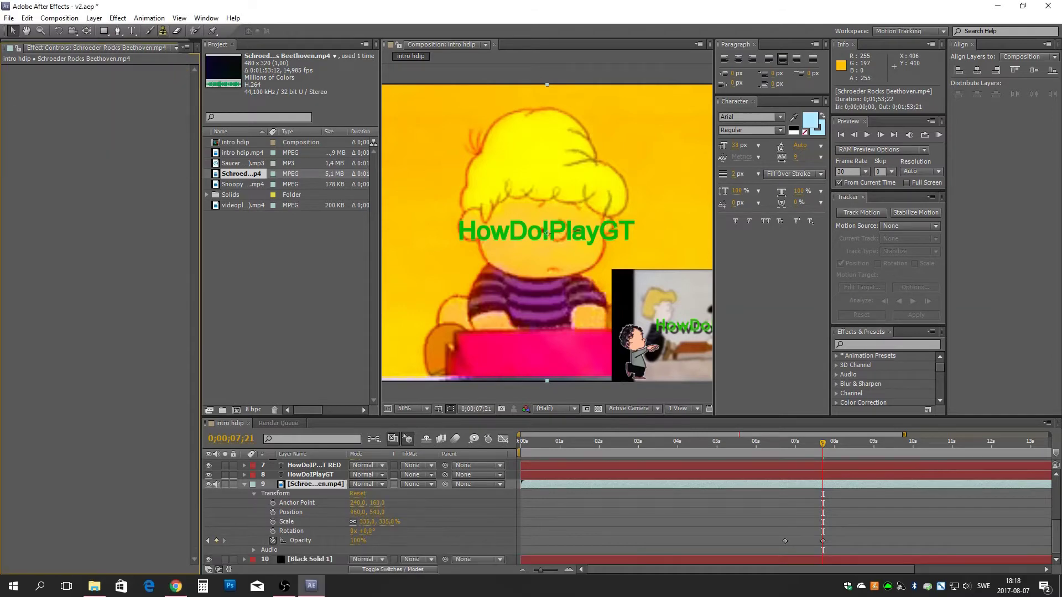
Try a Change to Color effect on the Schroeder footage from yellow to a greyish pink
{"action": "key", "text": "alt+t"}
{"action": "key", "text": "Return"}
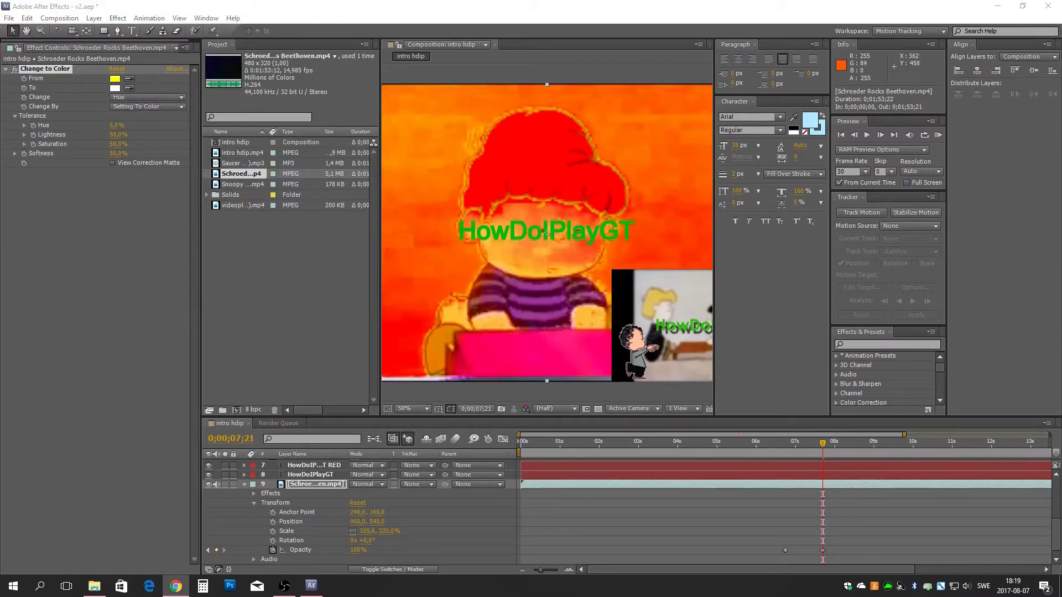
{"action": "left_click", "coordinate": [115, 88]}
{"action": "key", "text": "Escape"}
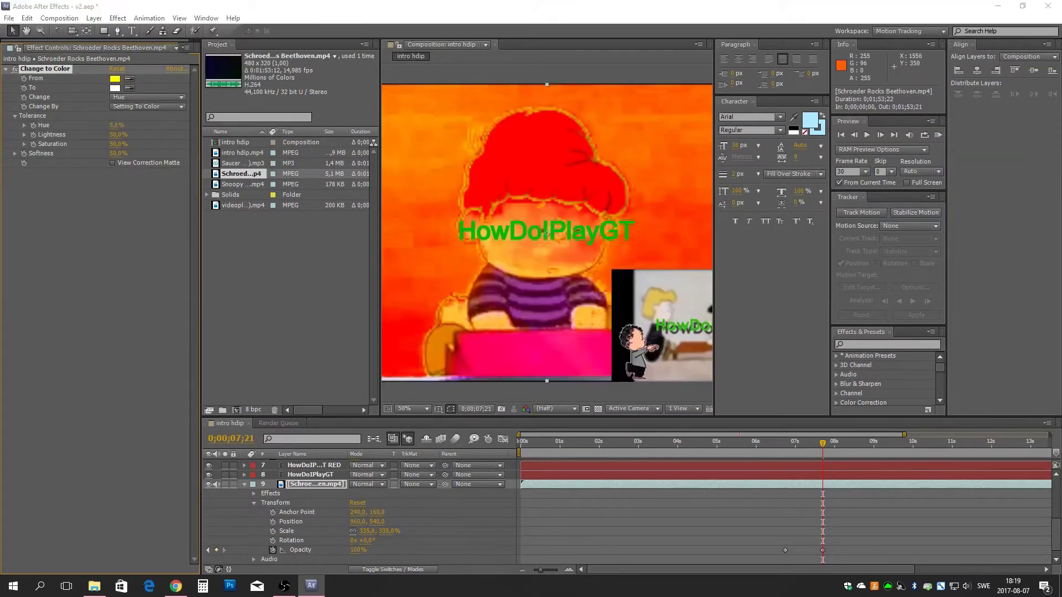
{"action": "left_click", "coordinate": [114, 87]}
{"action": "left_click", "coordinate": [115, 98]}
{"action": "left_click_drag", "start_coordinate": [166, 164], "coordinate": [165, 31]}
{"action": "left_click", "coordinate": [104, 74]}
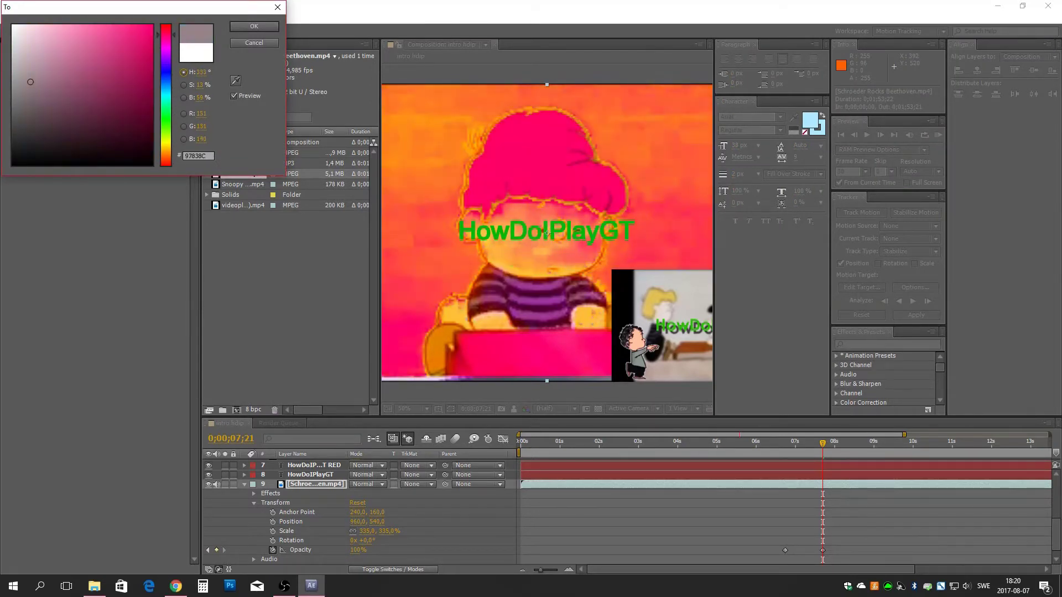
{"action": "key", "text": "Return"}
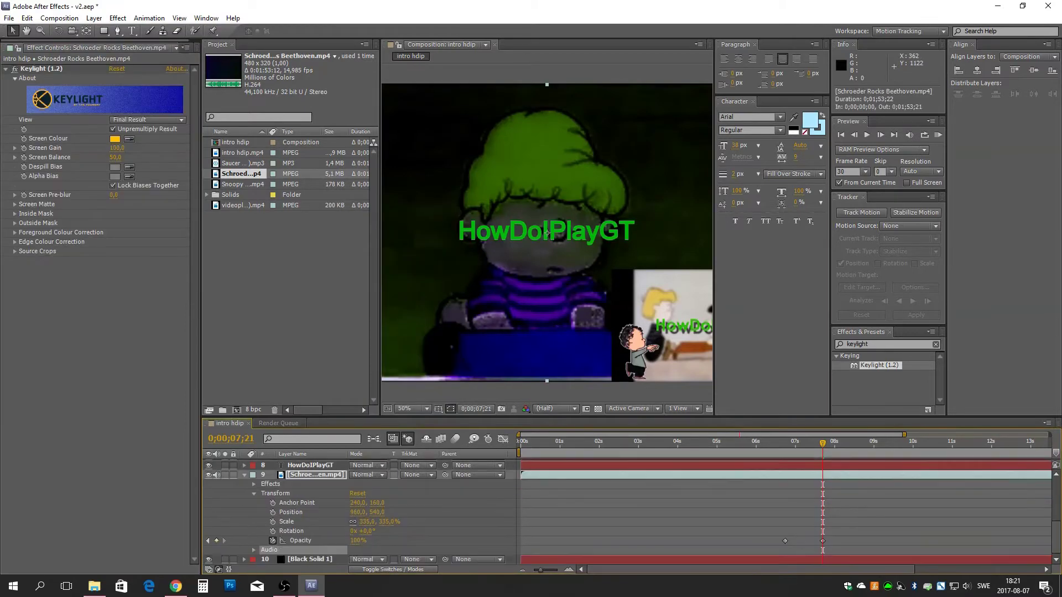
Create a white solid and place it directly behind the keyed Schroeder footage, above Black Solid 1
{"action": "key", "text": "ctrl+y"}
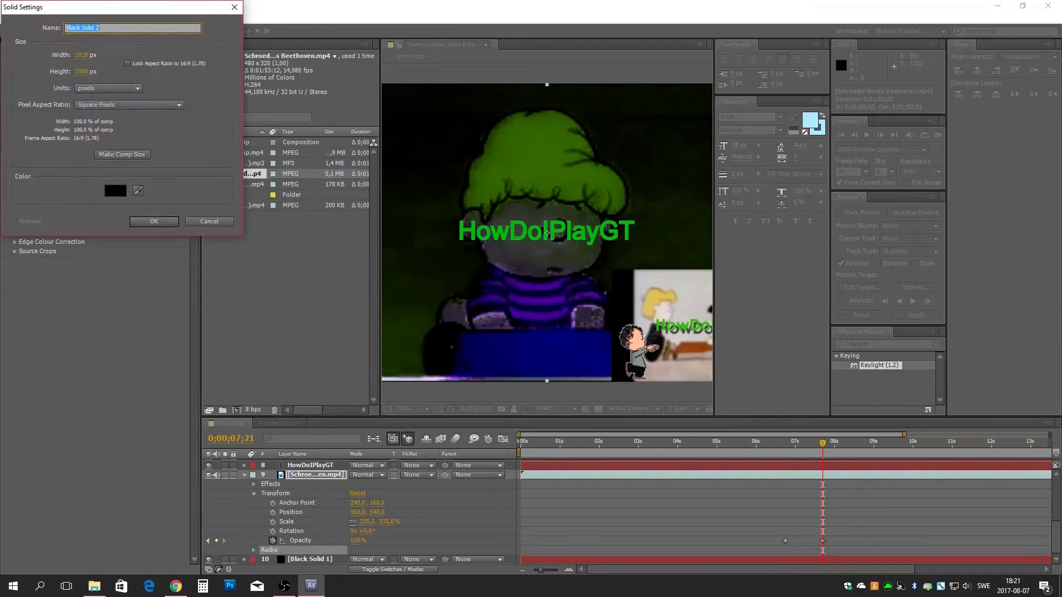
{"action": "key", "text": "Return"}
{"action": "key", "text": "ctrl+bracketleft"}
{"action": "key", "text": "ctrl+bracketleft"}
{"action": "key", "text": "ctrl+bracketleft"}
{"action": "key", "text": "ctrl+bracketleft"}
{"action": "key", "text": "ctrl+bracketleft"}
{"action": "key", "text": "ctrl+bracketleft"}
{"action": "key", "text": "ctrl+bracketleft"}
{"action": "key", "text": "ctrl+bracketleft"}
{"action": "key", "text": "ctrl+bracketleft"}
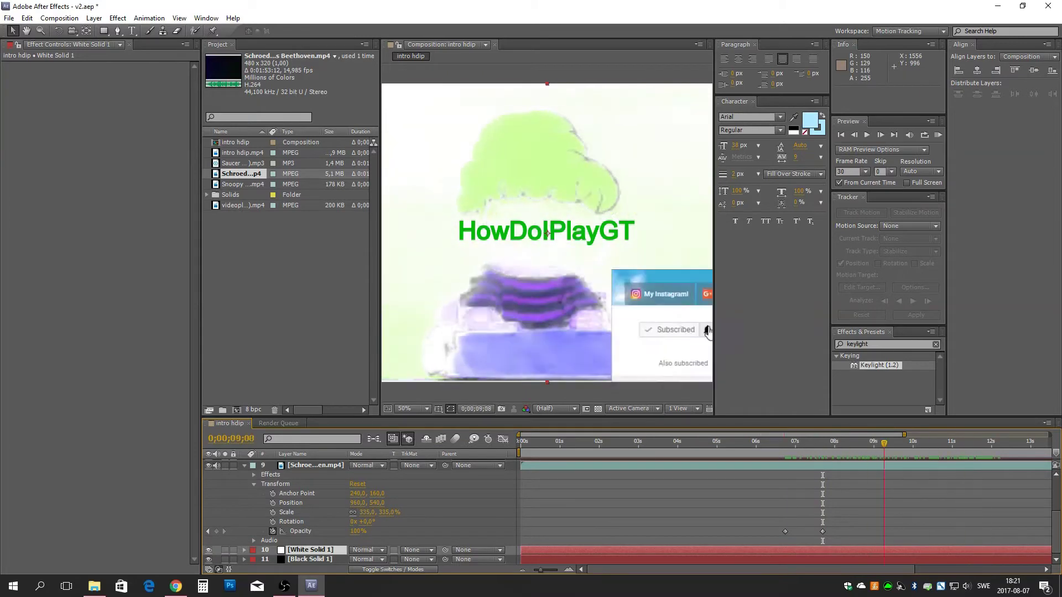
Try a lower Keylight Screen Gain on the Schroeder footage, and remove the effect and the white solid
{"action": "left_click", "coordinate": [546, 234]}
{"action": "key", "text": "ctrl+z"}
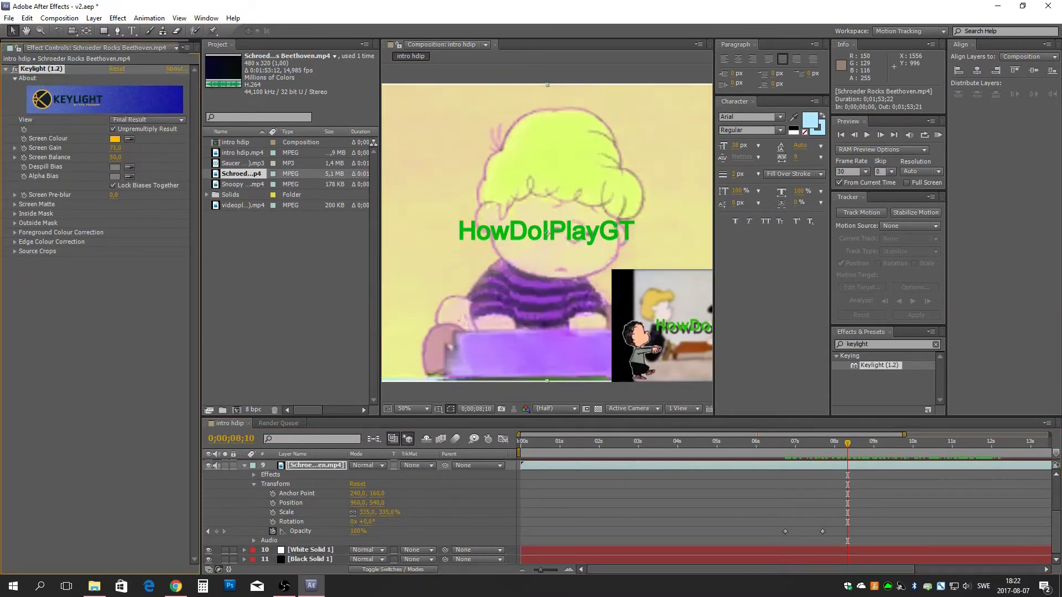
{"action": "scroll", "coordinate": [547, 234], "scroll_direction": "down", "scroll_amount": 2}
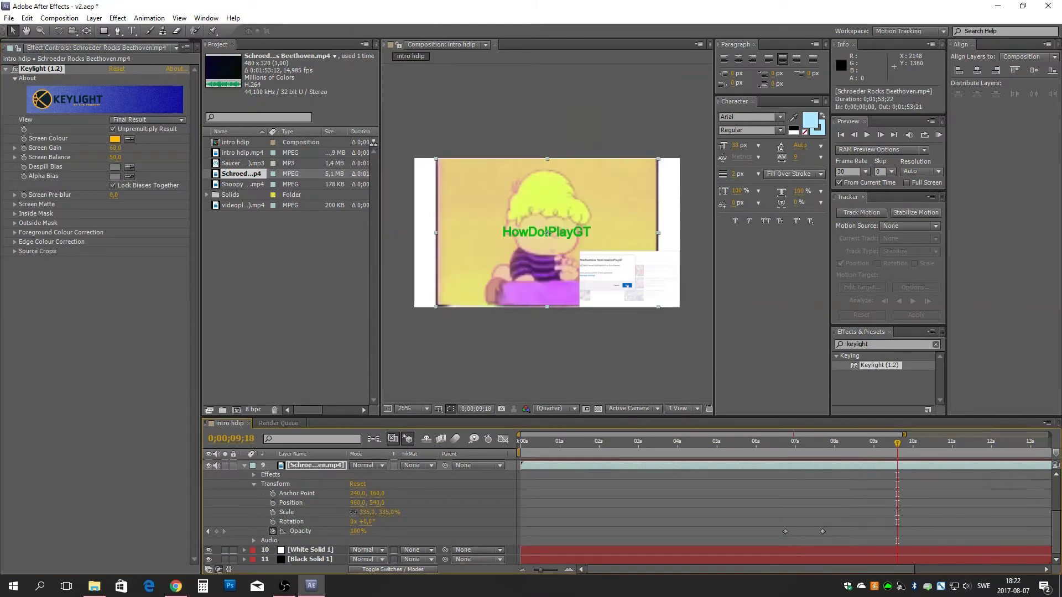
{"action": "key", "text": "ctrl+shift+e"}
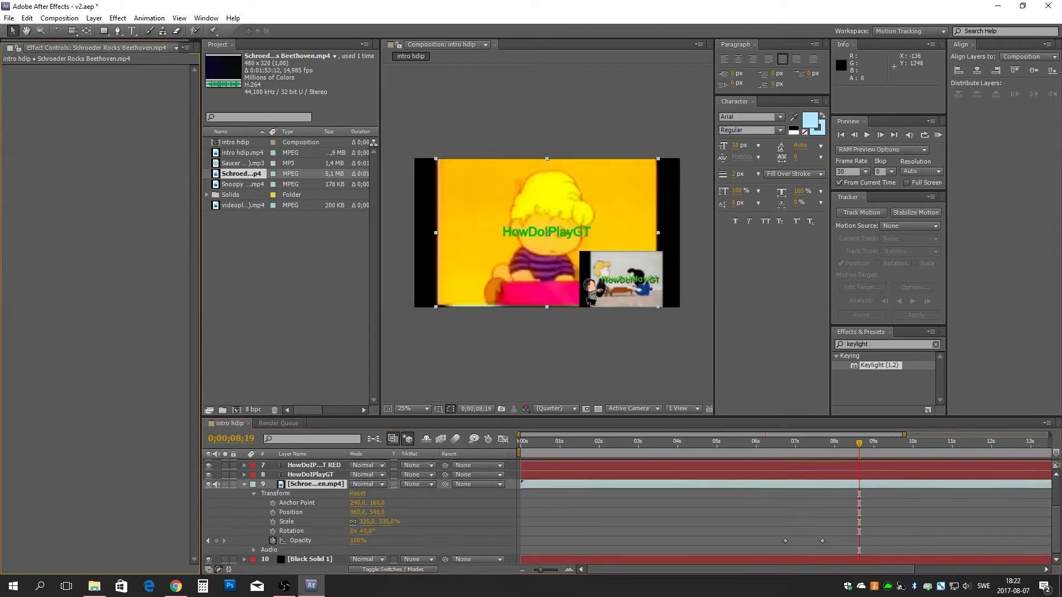
Try darkening the Schroeder footage with a negative Brightness & Contrast brightness value, and remove the effect
{"action": "key", "text": "alt+t"}
{"action": "key", "text": "Down"}
{"action": "key", "text": "Down"}
{"action": "key", "text": "Right"}
{"action": "key", "text": "Down"}
{"action": "key", "text": "Down"}
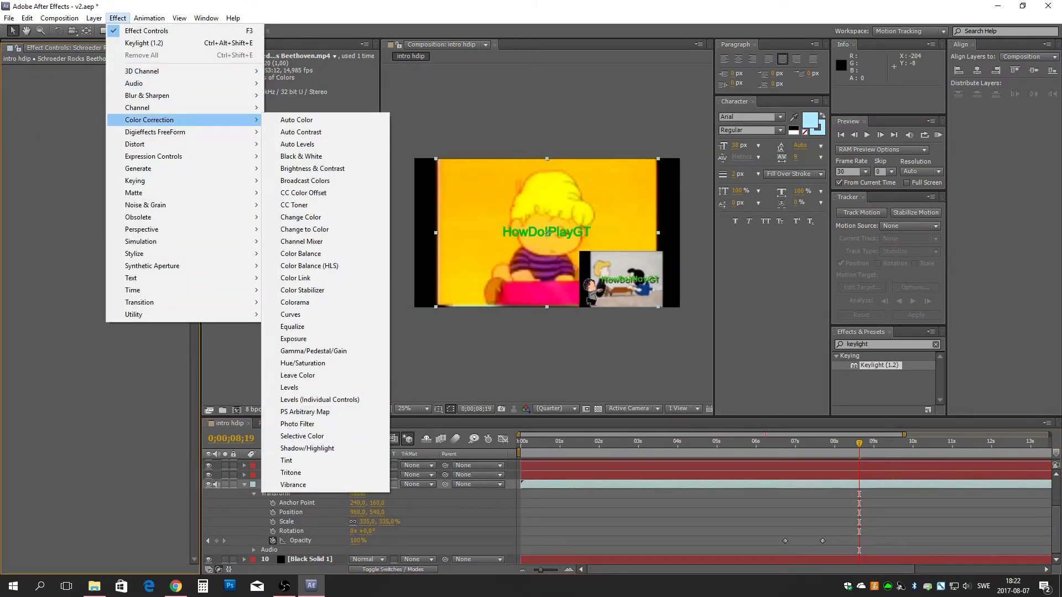
{"action": "key", "text": "Down"}
{"action": "key", "text": "Down"}
{"action": "key", "text": "Down"}
{"action": "key", "text": "Down"}
{"action": "key", "text": "Down"}
{"action": "key", "text": "Return"}
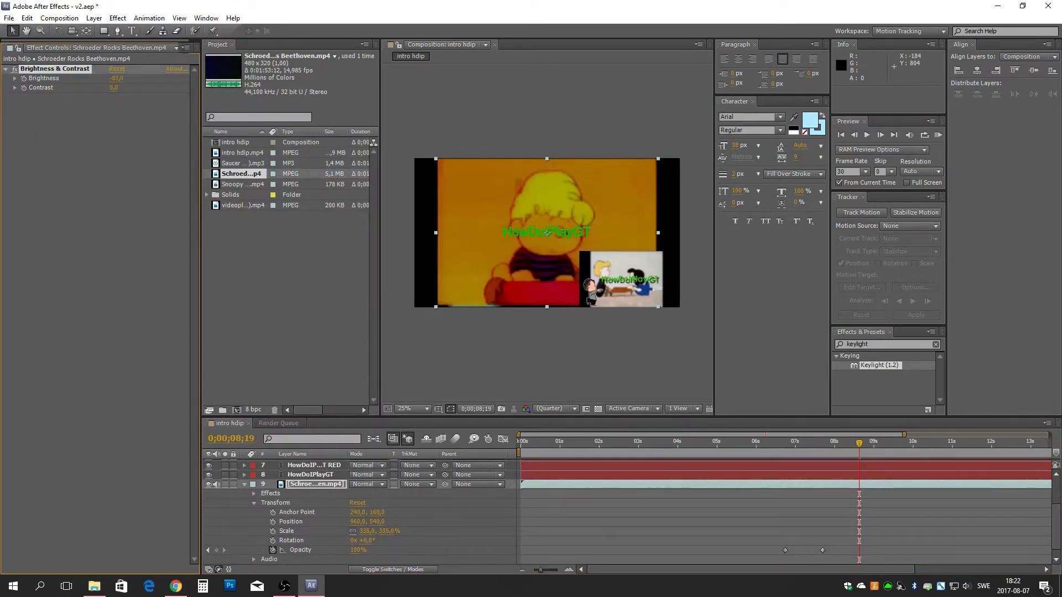
{"action": "key", "text": "ctrl+shift+e"}
Switch to Chrome, search the web for "peanuts piano" and read the Wikipedia article on Schroeder (Peanuts)
{"action": "key", "text": "alt+Tab"}
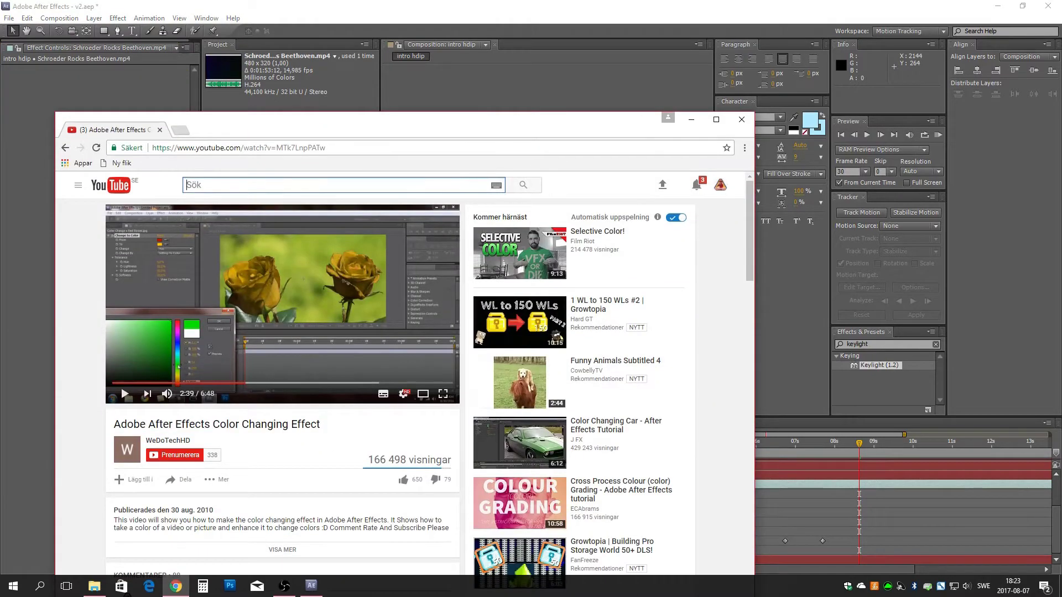
{"action": "key", "text": "ctrl+n"}
{"action": "type", "text": "peanuts pian"}
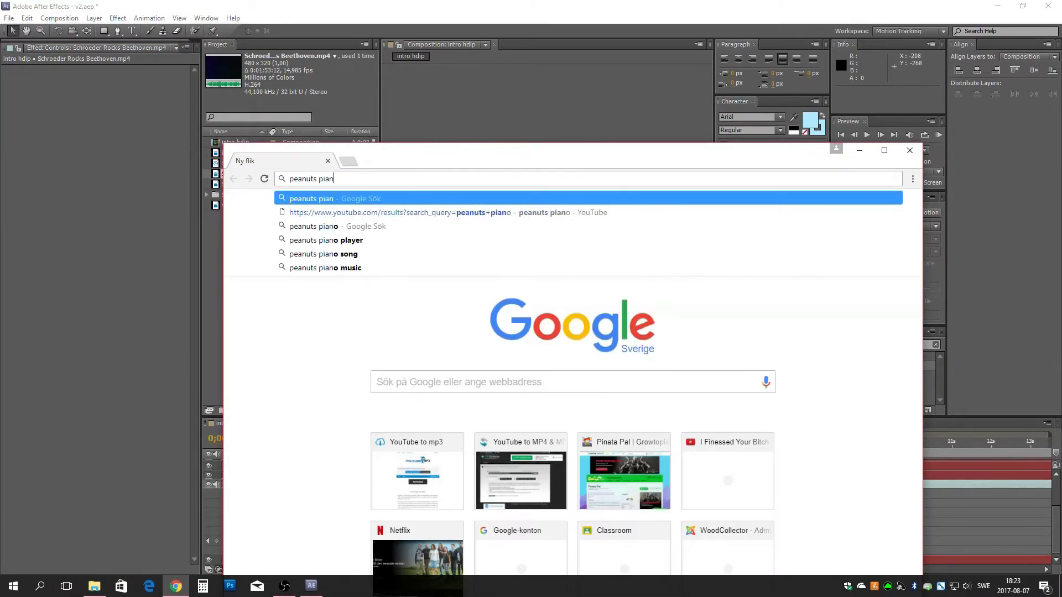
{"action": "type", "text": "o"}
{"action": "key", "text": "Return"}
{"action": "left_click", "coordinate": [355, 396]}
{"action": "double_click", "coordinate": [266, 264]}
{"action": "scroll", "coordinate": [569, 387], "scroll_direction": "down", "scroll_amount": 15}
Search the web for "Schroeder playing piano" and open the YouTube video "schroeder.-Piano-"
{"action": "key", "text": "ctrl+t"}
{"action": "type", "text": "Schroeder playing piano"}
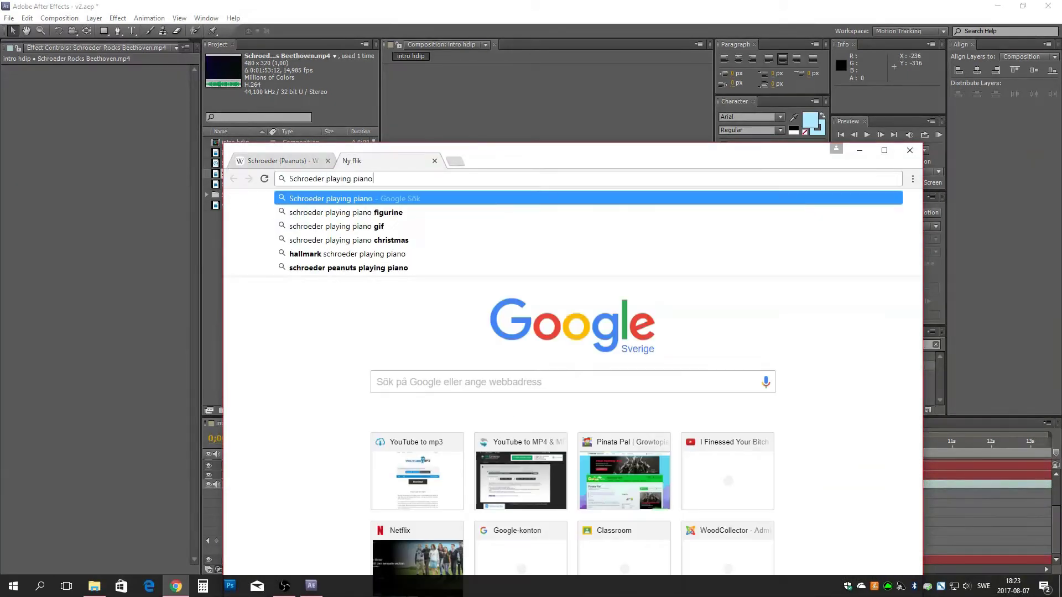
{"action": "key", "text": "Return"}
{"action": "scroll", "coordinate": [570, 360], "scroll_direction": "down", "scroll_amount": 5}
{"action": "left_click", "coordinate": [356, 270]}
Go to clipconverter.cc and download the Schroeder piano video as an MP4 file
{"action": "key", "text": "ctrl+l"}
{"action": "type", "text": "clipconverter.cc"}
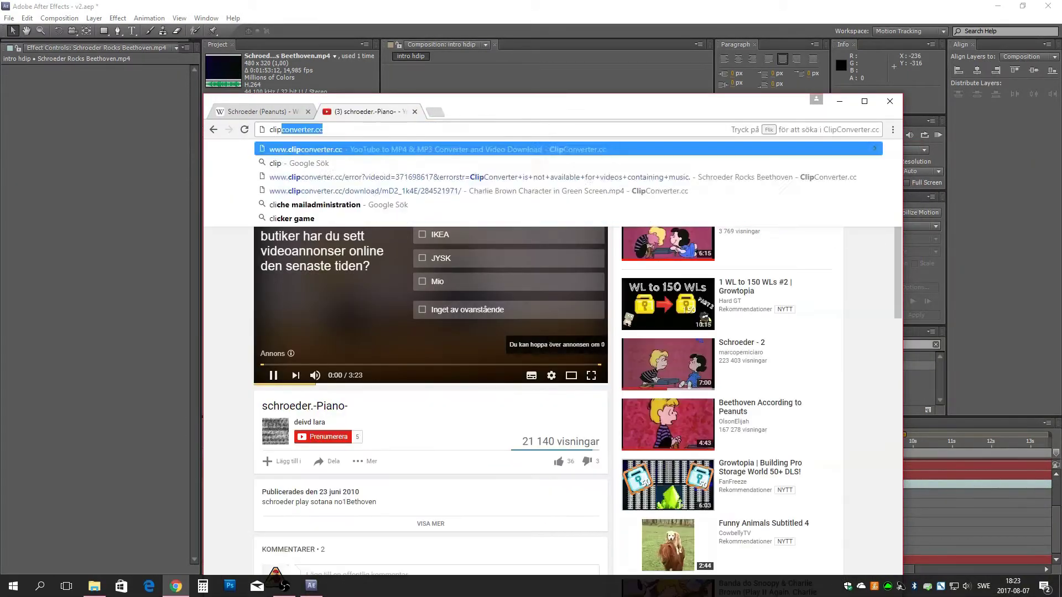
{"action": "key", "text": "Return"}
{"action": "left_click", "coordinate": [444, 341]}
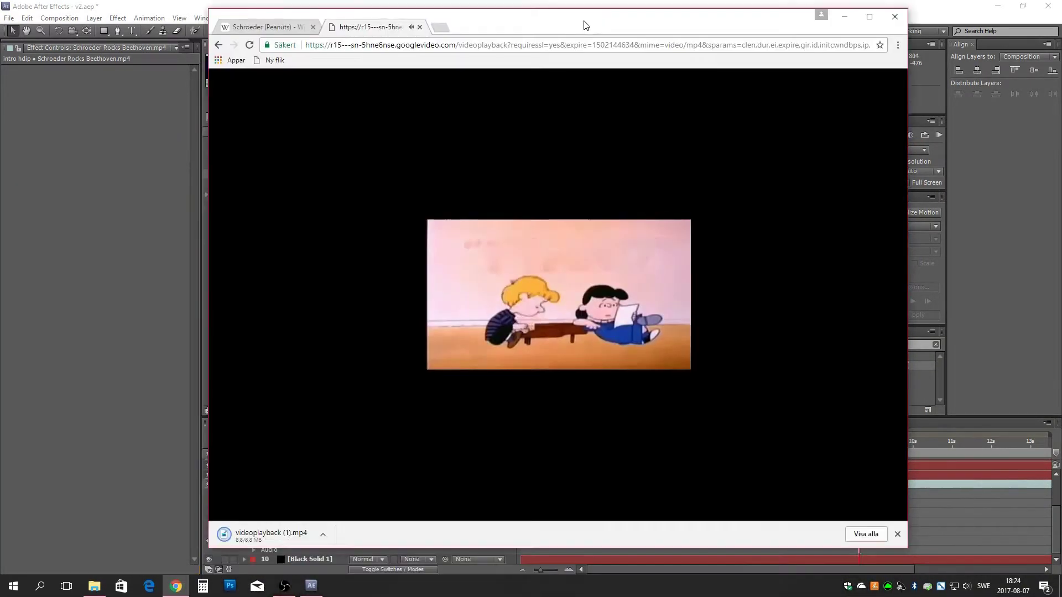
Switch to File Explorer and move the downloaded clip into the HDIP GT intro folder as videoplayback (2).mp4
{"action": "left_click", "coordinate": [94, 586]}
{"action": "key", "text": "super+e"}
{"action": "left_click", "coordinate": [339, 176]}
{"action": "left_click_drag", "start_coordinate": [339, 176], "coordinate": [607, 89]}
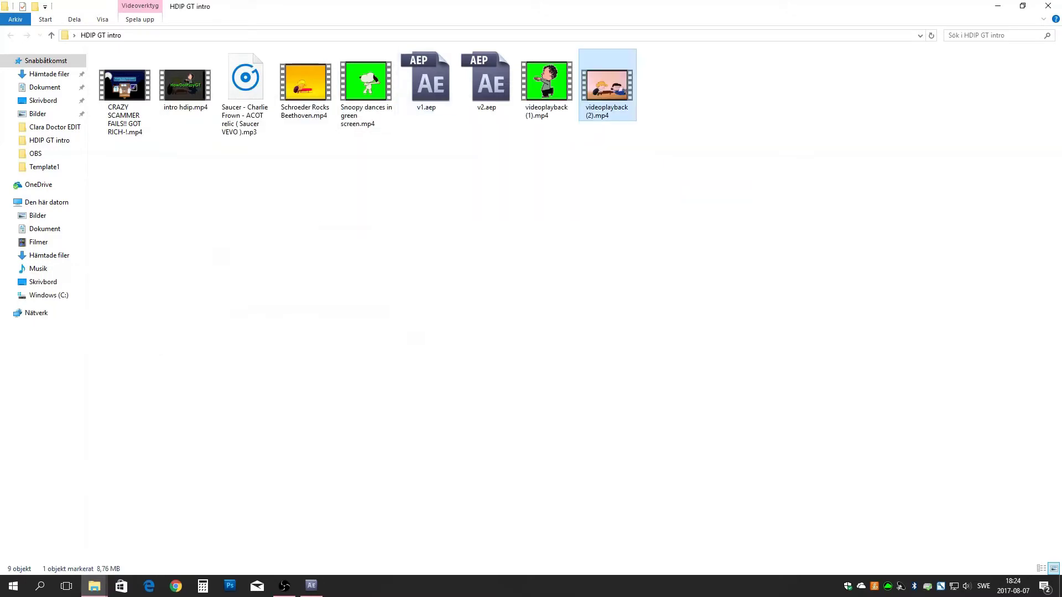
Switch to After Effects and enlarge the Schroeder clip to about 280% wide and 421% high in the composition
{"action": "key", "text": "alt+Tab"}
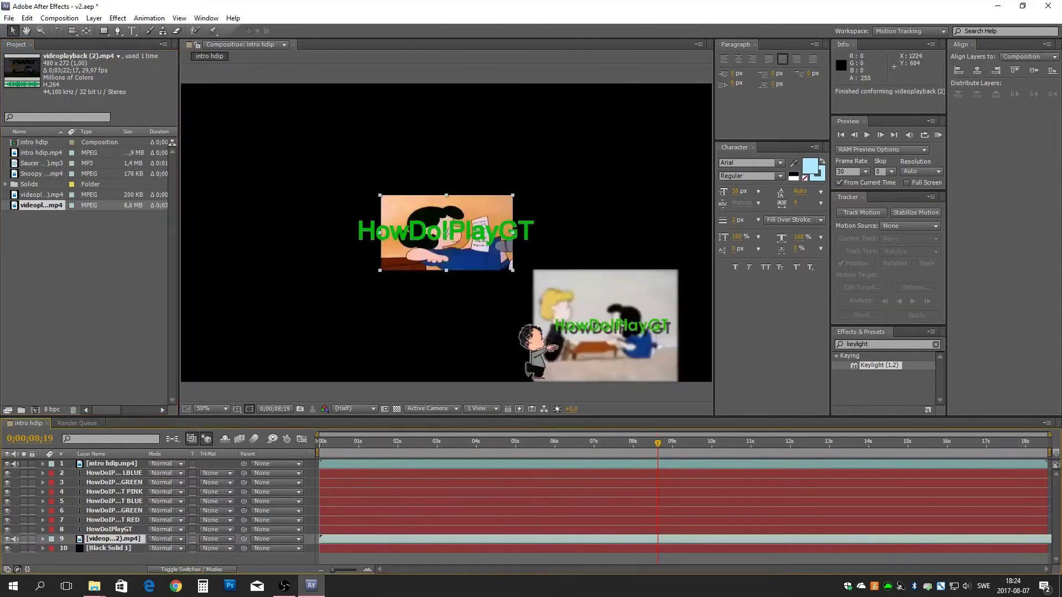
{"action": "key", "text": "comma"}
{"action": "left_click_drag", "start_coordinate": [480, 251], "coordinate": [539, 305]}
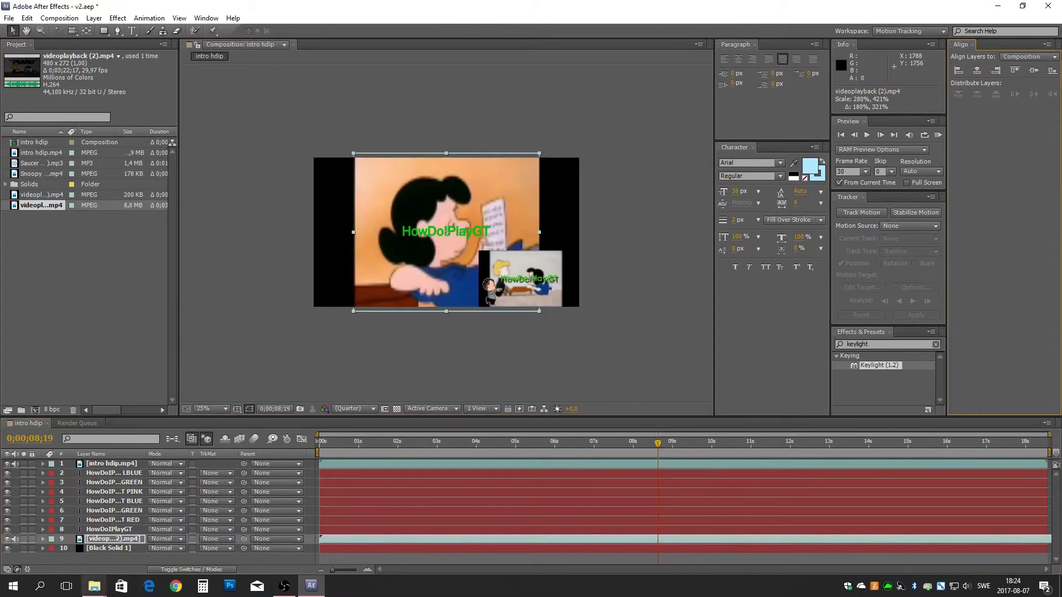
Keyframe the Schroeder clip's opacity from 0% at 0;00;06;22 to 100% about a second further on, and preview the fade
{"action": "key", "text": "alt+shift+t"}
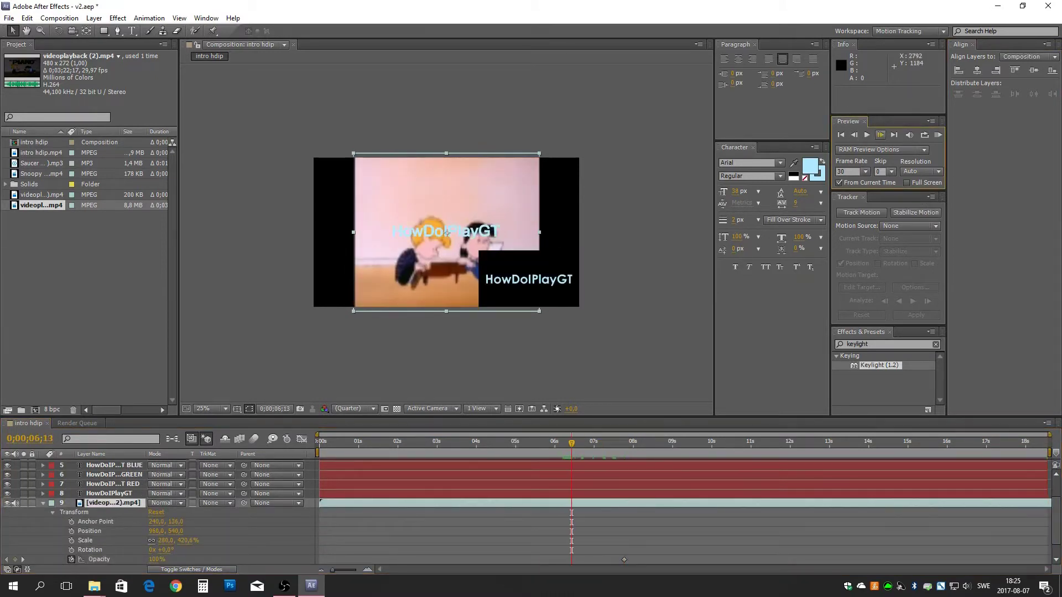
{"action": "type", "text": "0"}
{"action": "key", "text": "Return"}
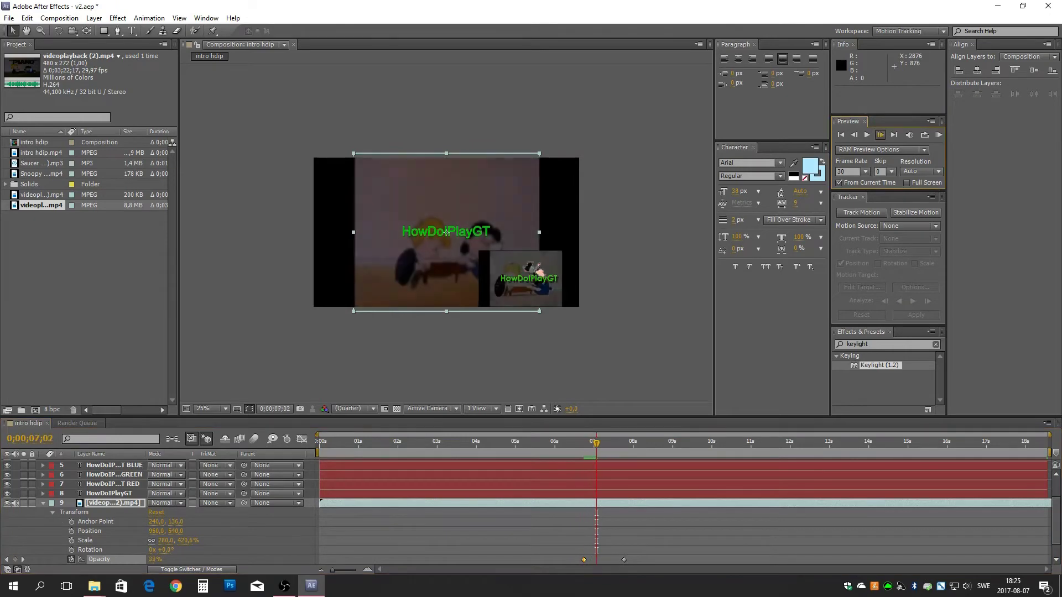
{"action": "scroll", "coordinate": [160, 508], "scroll_direction": "down", "scroll_amount": 1}
{"action": "key", "text": "KP_0"}
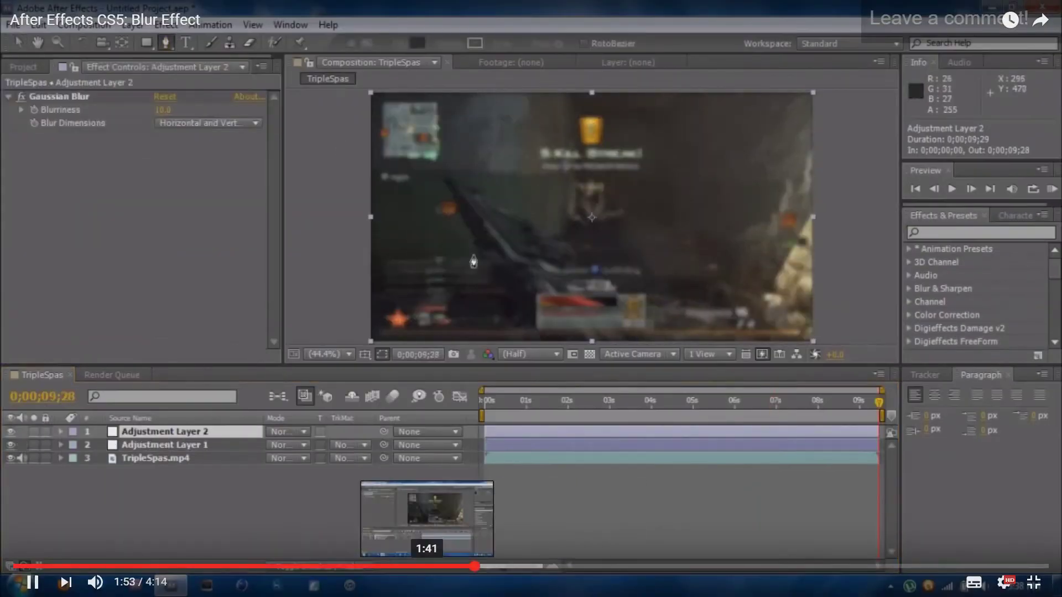
Following the YouTube blur tutorial, apply Gaussian Blur to the Schroeder clip, rekey its opacity fade-in from 0;00;06;22 and preview the intro
{"action": "left_click", "coordinate": [344, 566]}
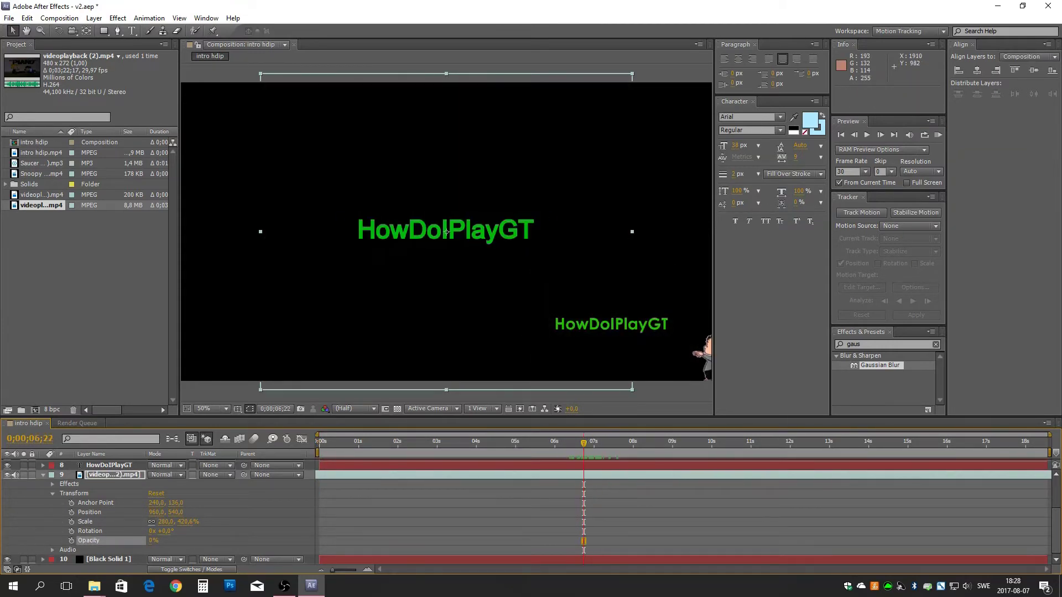
{"action": "key", "text": "space"}
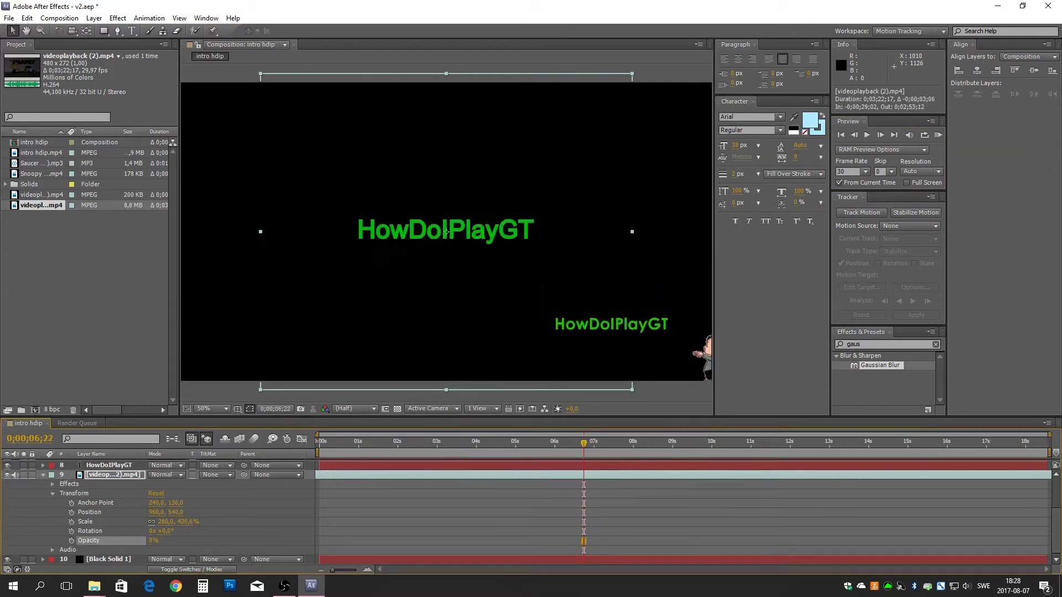
{"action": "key", "text": "KP_0"}
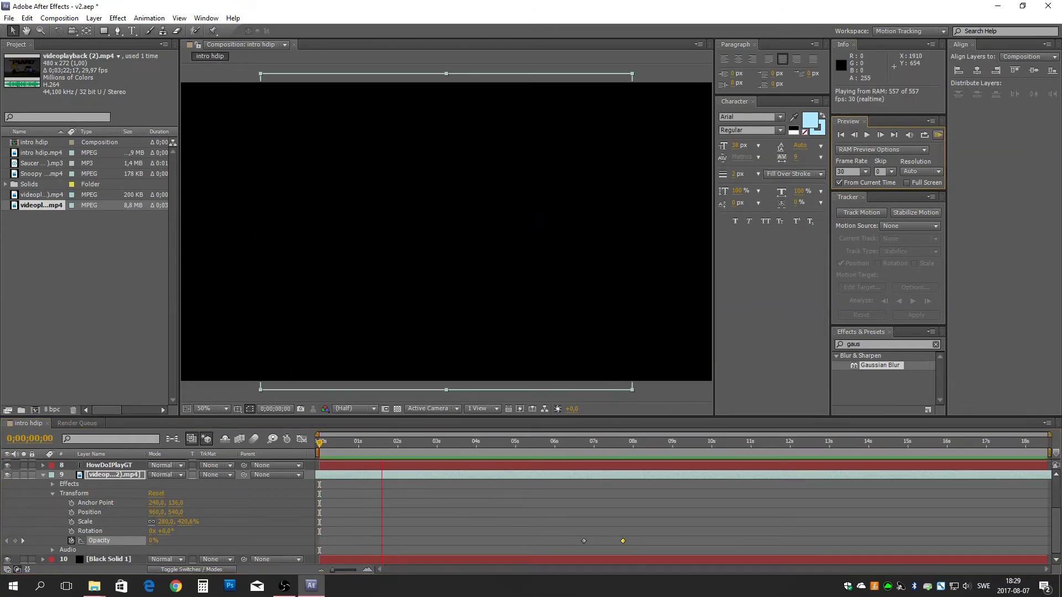
{"action": "left_click", "coordinate": [447, 232]}
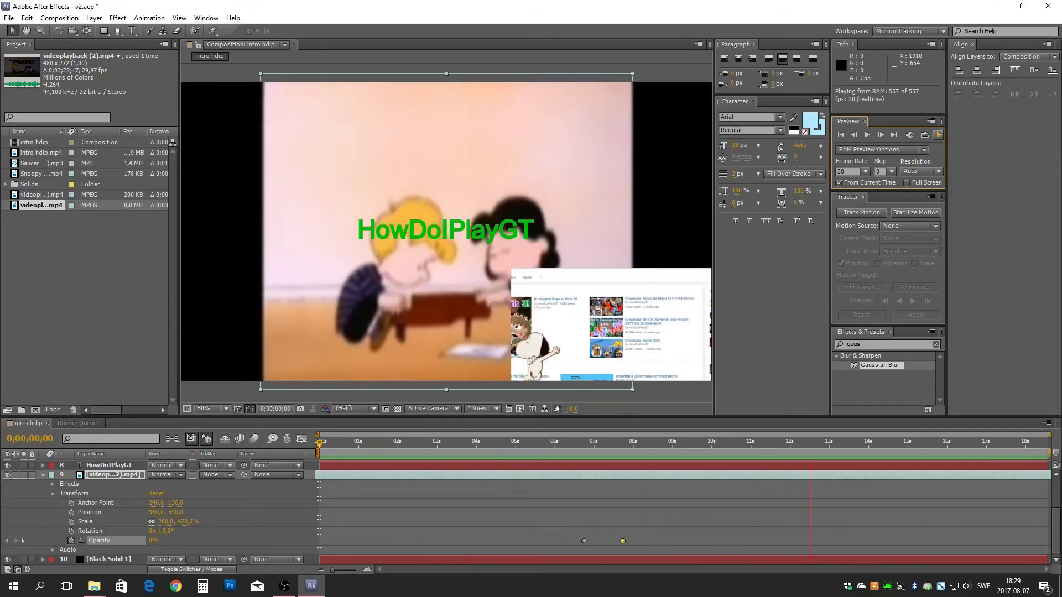
{"action": "left_click", "coordinate": [447, 232]}
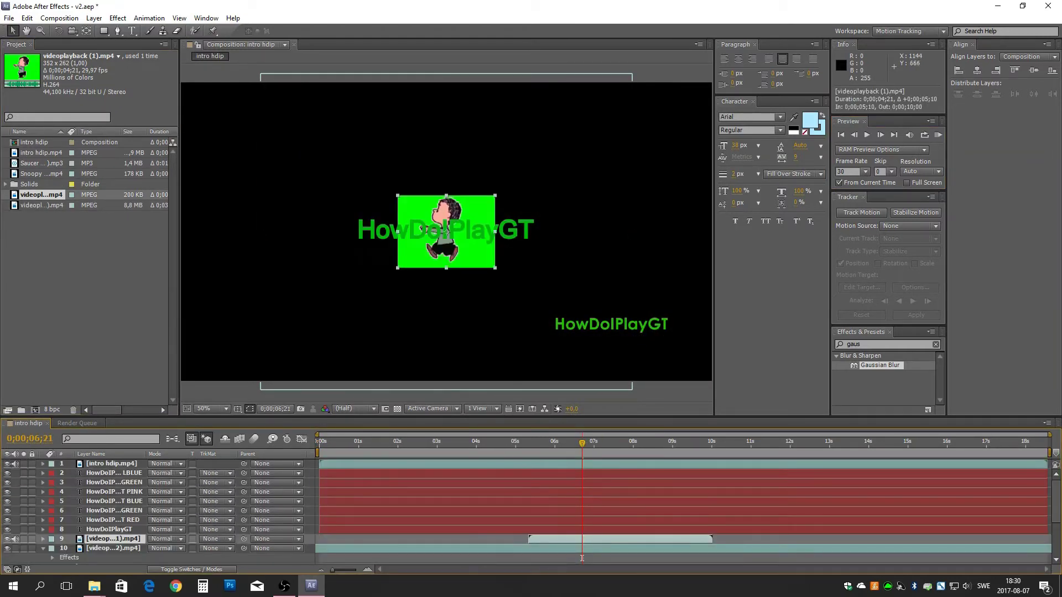
Scale the green-screen boy clip videoplayback (1).mp4 to about 147% and time-stretch it to a duration of 0;00;03;16
{"action": "left_click_drag", "start_coordinate": [495, 268], "coordinate": [627, 315]}
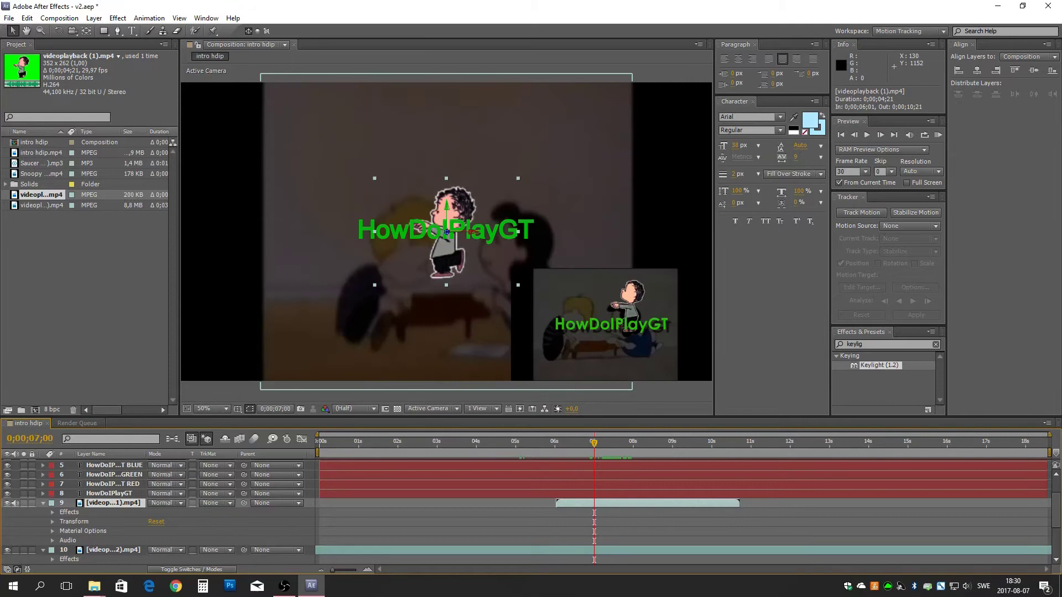
{"action": "right_click", "coordinate": [105, 503]}
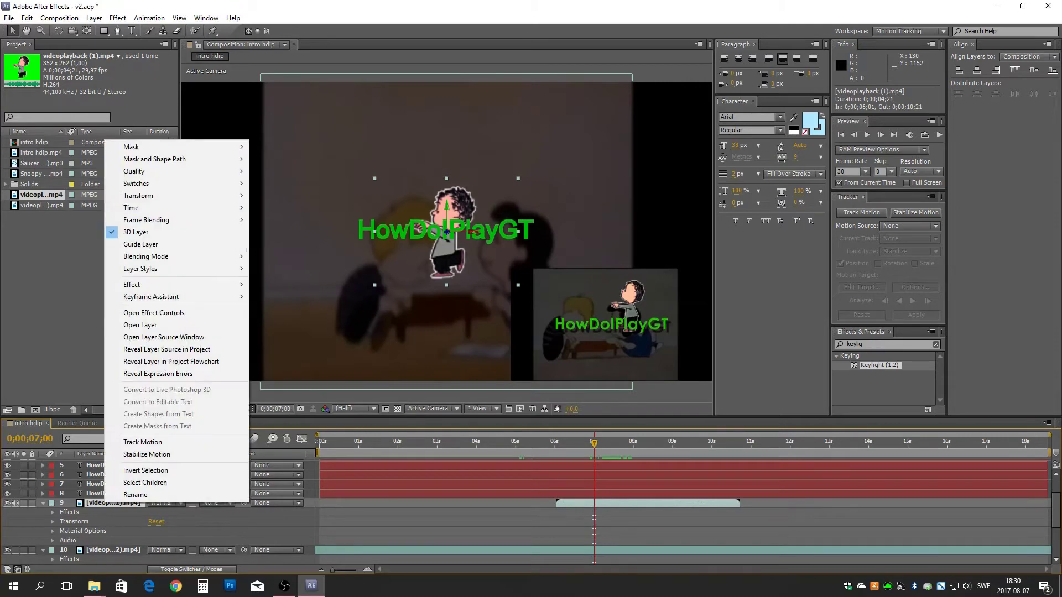
{"action": "mouse_move", "coordinate": [119, 206]}
{"action": "left_click", "coordinate": [288, 230]}
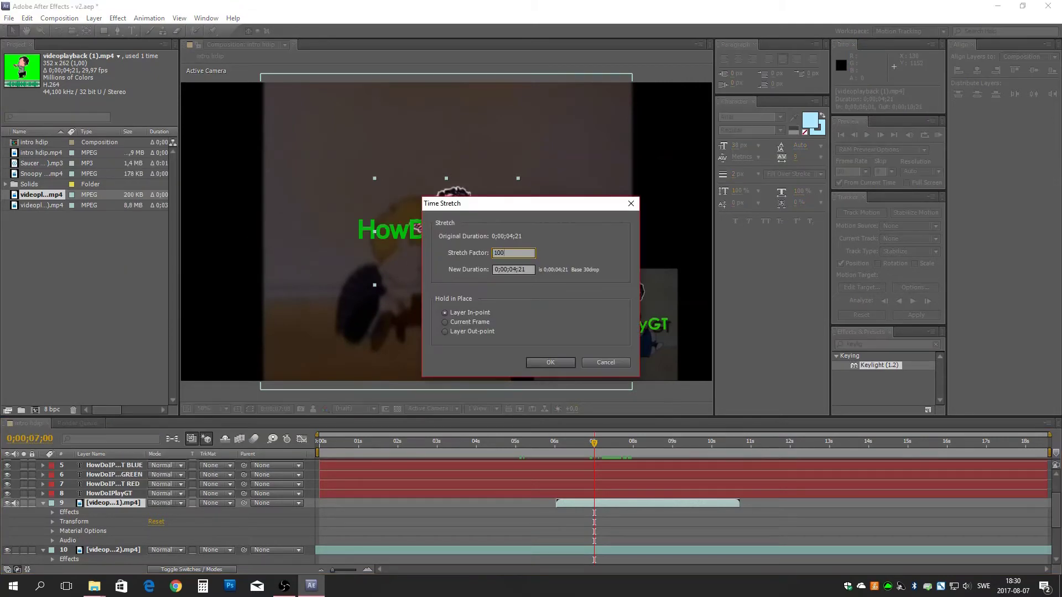
{"action": "key", "text": "Return"}
Shift the boy clip in time so that it starts at 0;00;06;15
{"action": "key", "text": "space"}
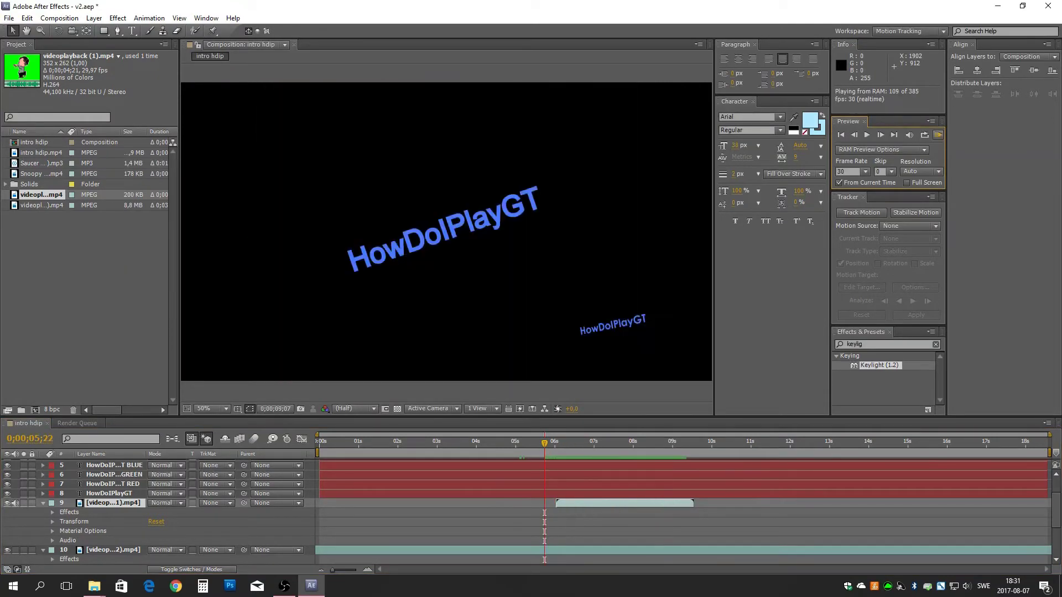
{"action": "left_click_drag", "start_coordinate": [625, 503], "coordinate": [644, 503]}
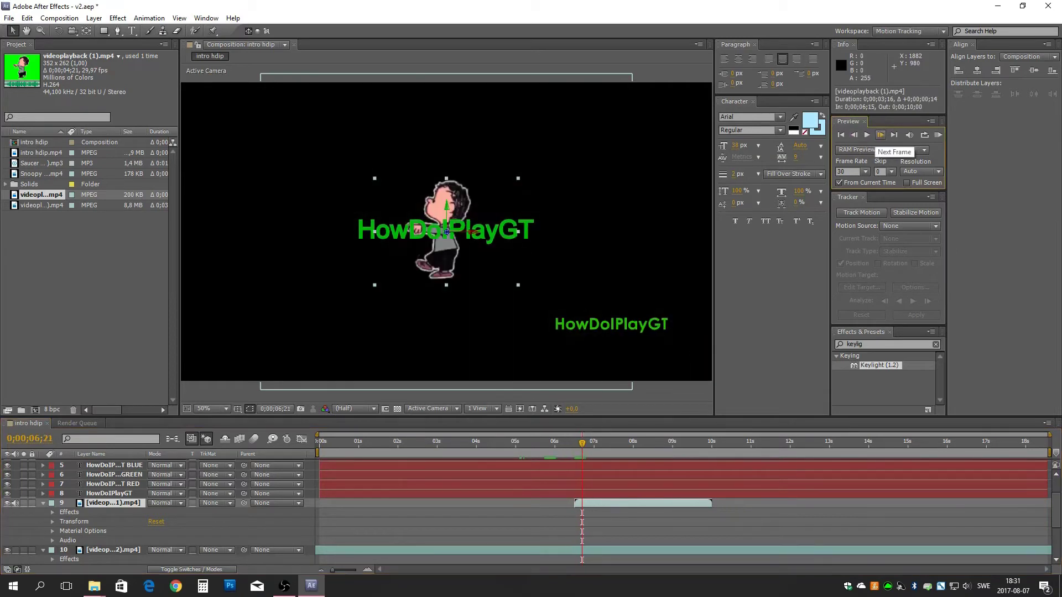
Set the intro hdip.mp4 reference layer to 50% opacity and start opacity keyframing on the boy clip at 0;00;06;22
{"action": "scroll", "coordinate": [554, 515], "scroll_direction": "up", "scroll_amount": 5}
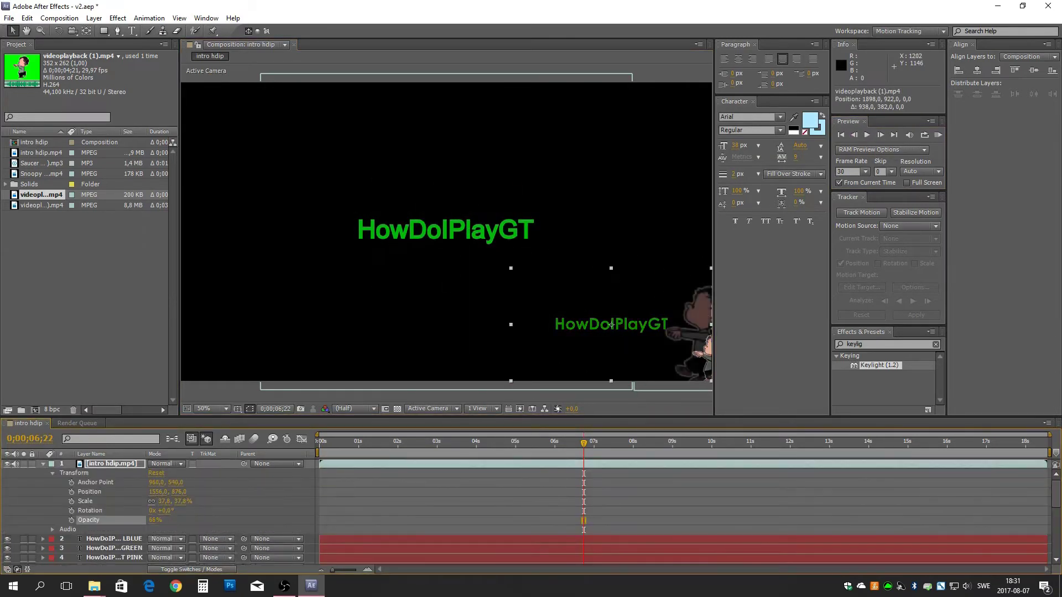
{"action": "left_click", "coordinate": [52, 558]}
{"action": "scroll", "coordinate": [553, 514], "scroll_direction": "down", "scroll_amount": 5}
{"action": "left_click", "coordinate": [71, 560]}
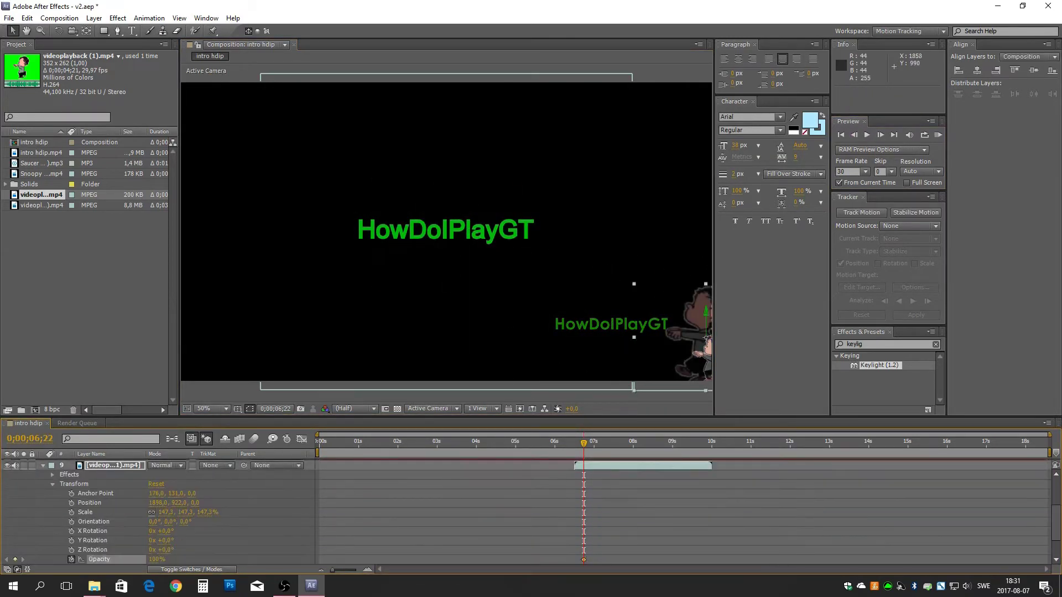
Move the boy clip to about 1184, 398 and enable keyframing for its position, scale, orientation, anchor point and rotation at 0;00;07;01
{"action": "key", "text": "space"}
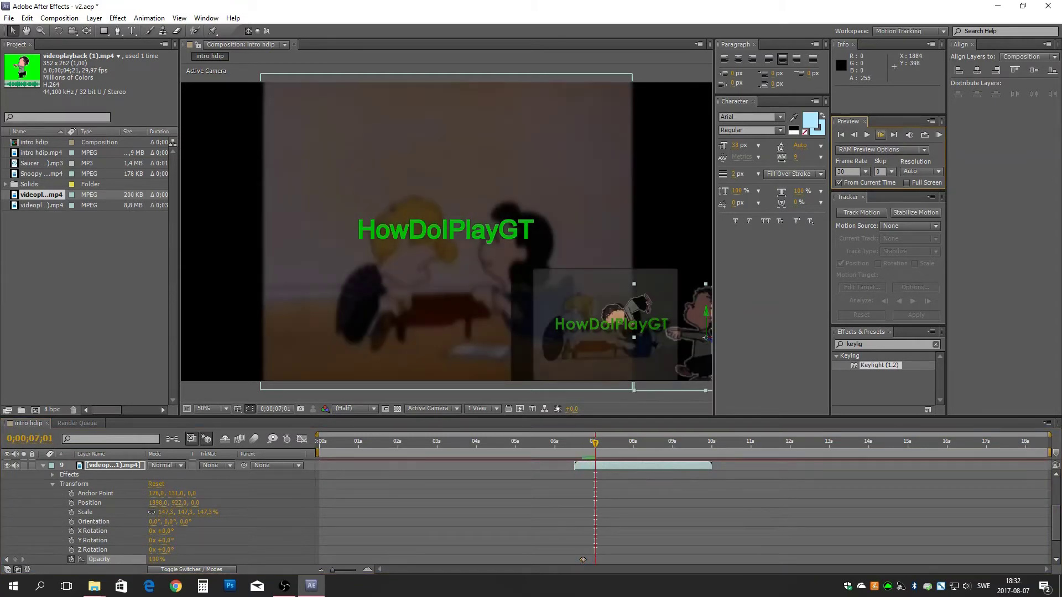
{"action": "left_click_drag", "start_coordinate": [522, 182], "coordinate": [508, 192]}
{"action": "key", "text": "Page_Down"}
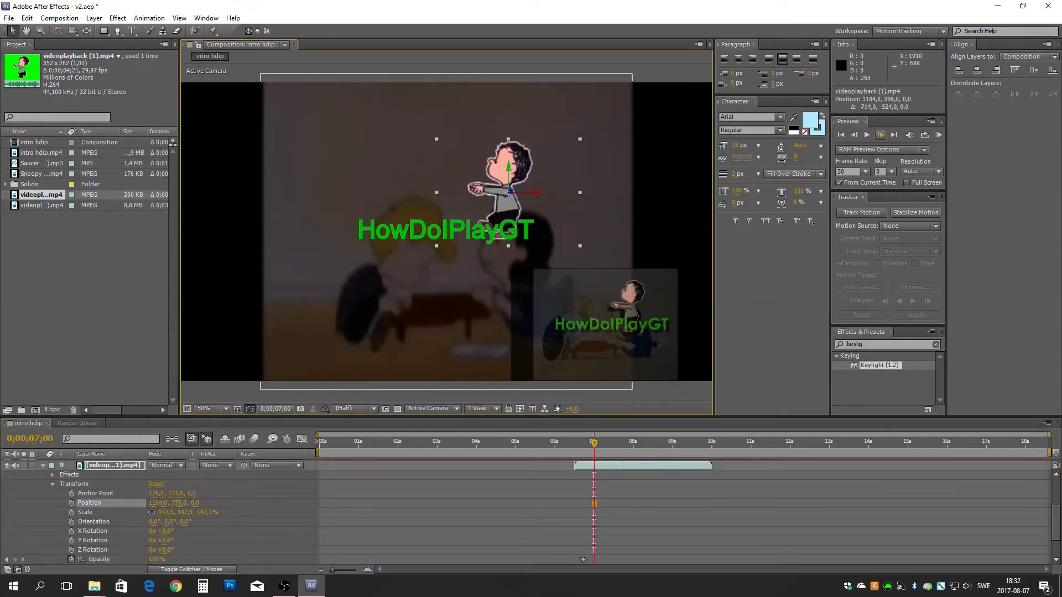
{"action": "left_click", "coordinate": [72, 503]}
{"action": "left_click", "coordinate": [71, 512]}
{"action": "left_click", "coordinate": [72, 522]}
{"action": "left_click", "coordinate": [71, 494]}
{"action": "left_click", "coordinate": [71, 531]}
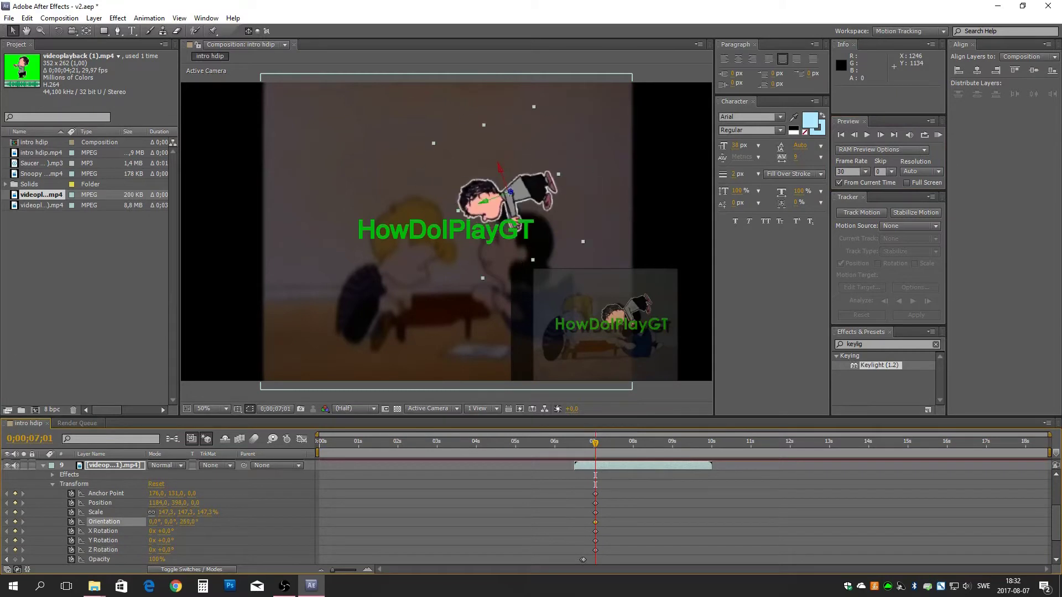
Keyframe the boy clip's Z orientation through 0;00;07;07 so that he tumbles like the figure in the reference clip
{"action": "left_click", "coordinate": [880, 134]}
{"action": "left_click", "coordinate": [880, 134]}
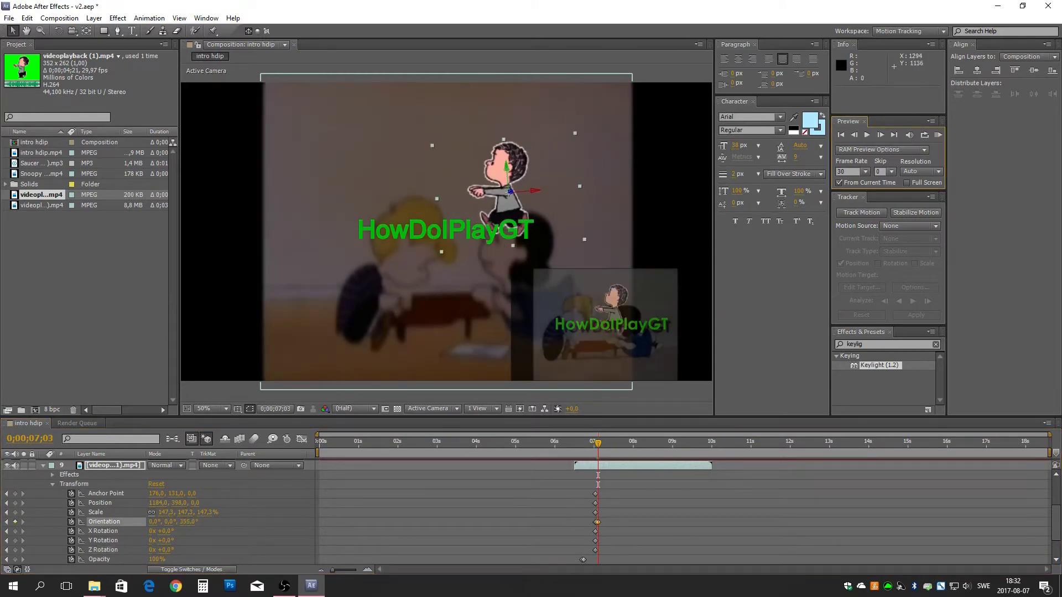
{"action": "left_click", "coordinate": [881, 135]}
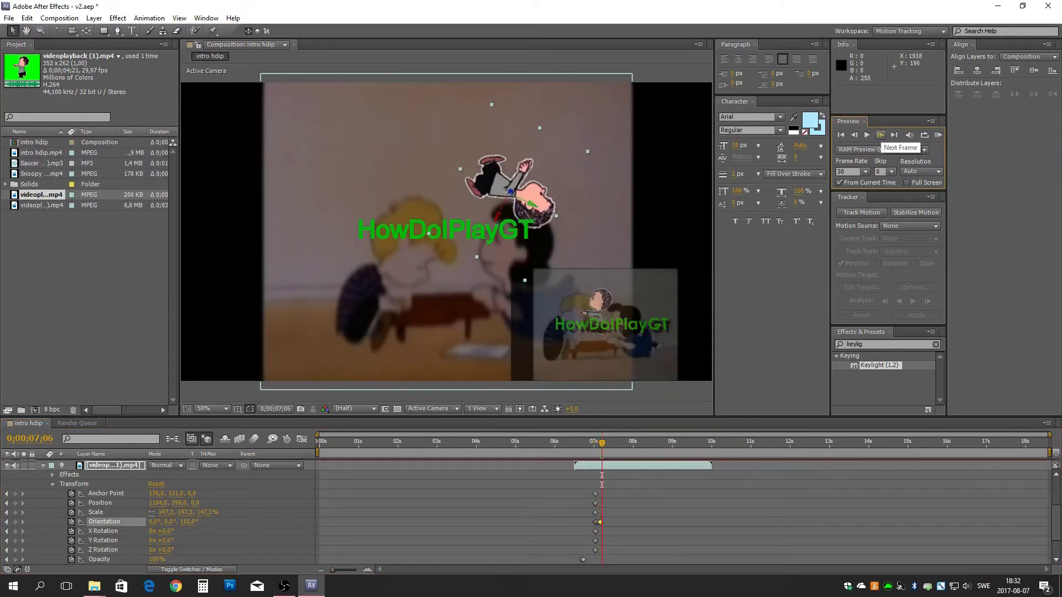
{"action": "key", "text": "Page_Down"}
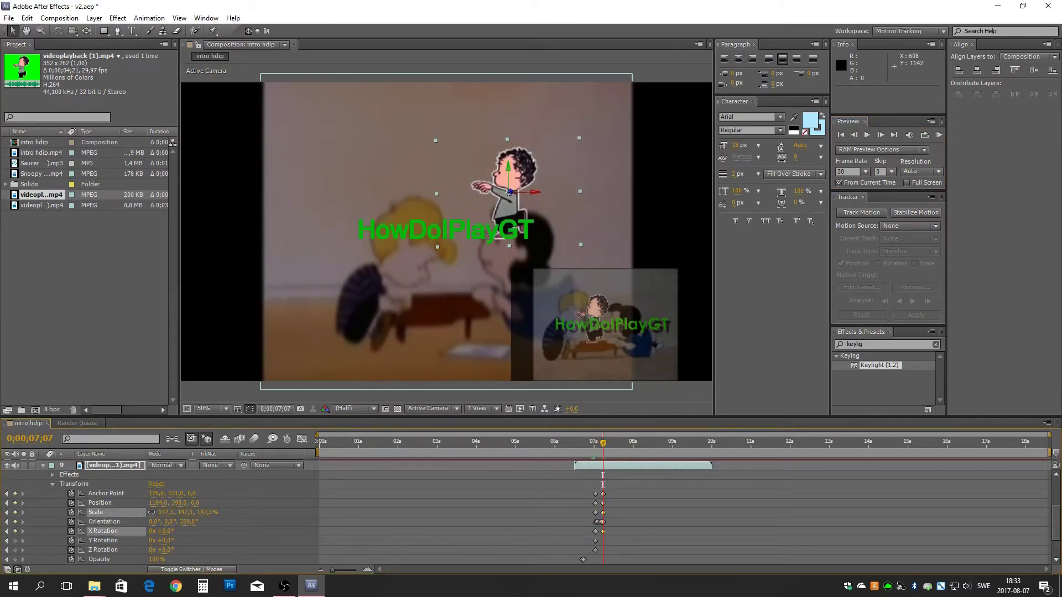
Add an opacity keyframe of 100% at 0;00;07;07 and a Y Rotation keyframe at 0;00;07;17 on the boy clip
{"action": "scroll", "coordinate": [160, 511], "scroll_direction": "down", "scroll_amount": 1}
{"action": "key", "text": "space"}
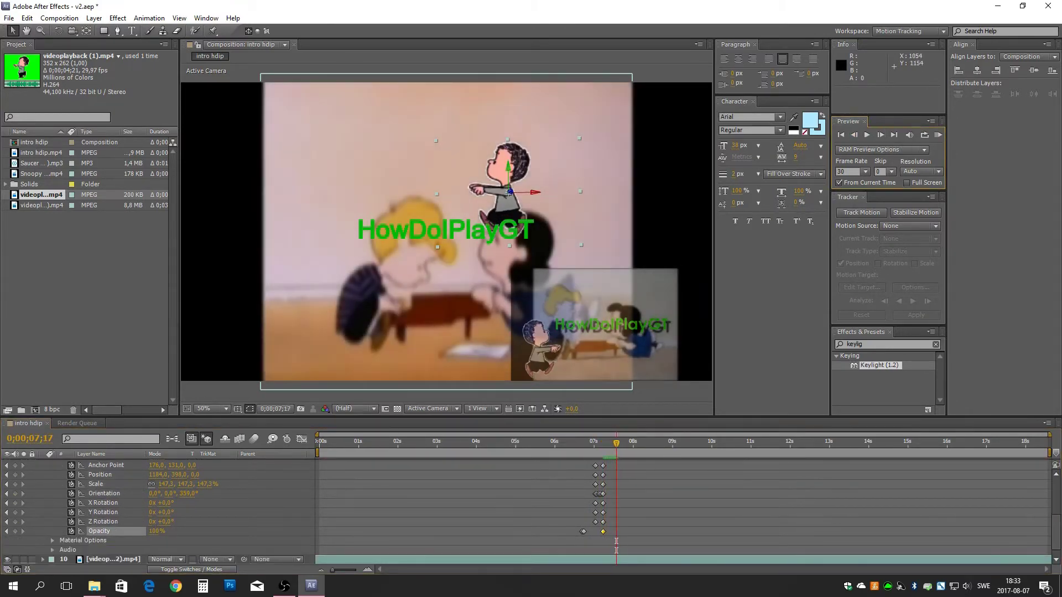
{"action": "left_click_drag", "start_coordinate": [509, 192], "coordinate": [505, 192]}
Keyframe the boy clip's starting pose at 0;00;06;22, placed at about 1908, 946 with zero orientation
{"action": "key", "text": "j"}
{"action": "key", "text": "j"}
{"action": "key", "text": "j"}
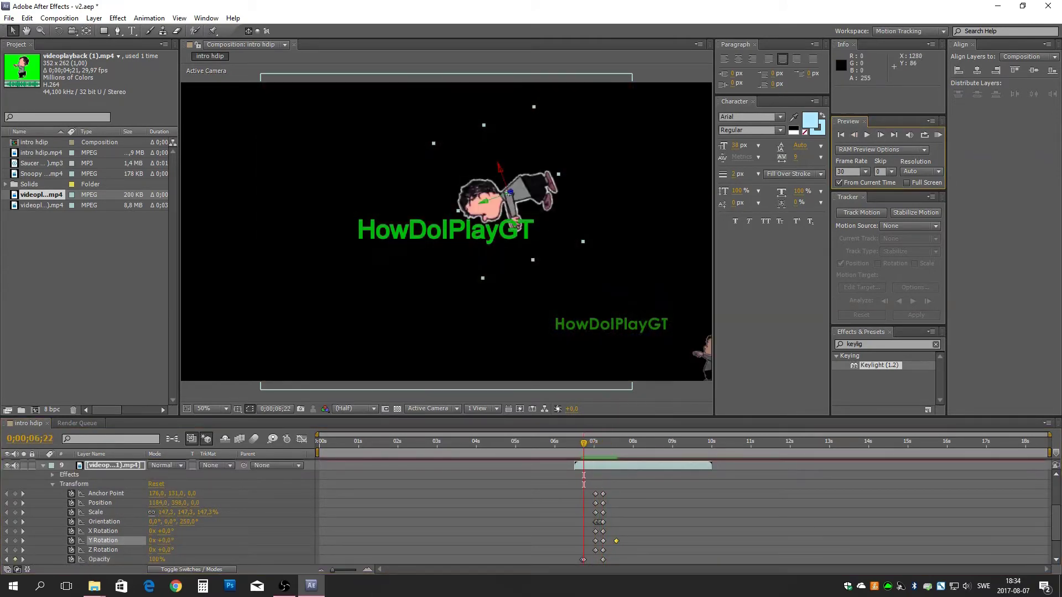
{"action": "left_click_drag", "start_coordinate": [509, 192], "coordinate": [709, 344]}
{"action": "key", "text": "ctrl+z"}
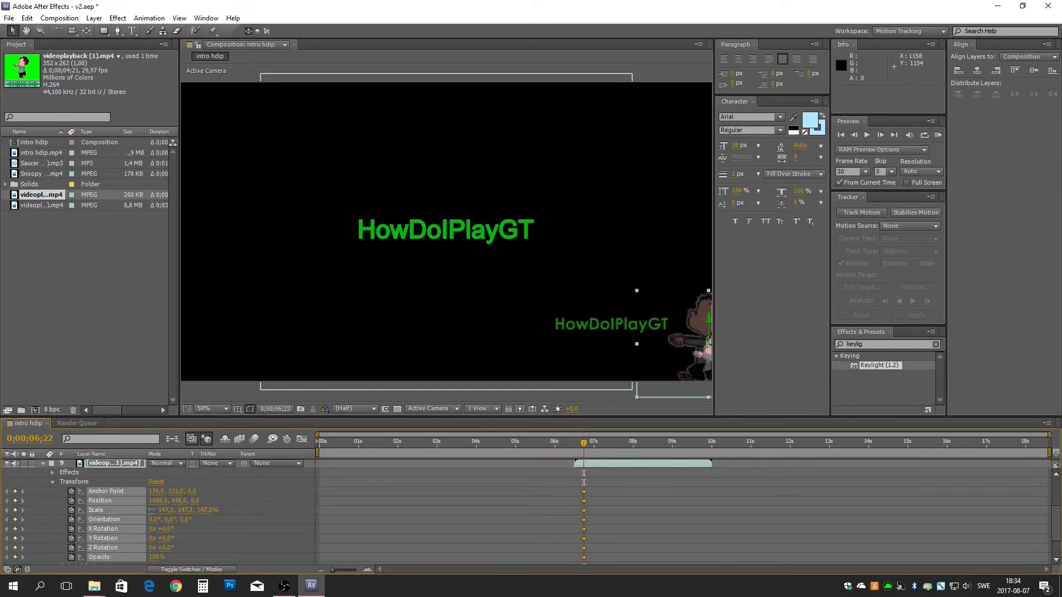
Paste the boy clip's eight transform keyframes at 0;00;07;00 and check the following frame
{"action": "key", "text": "F2"}
{"action": "key", "text": "k"}
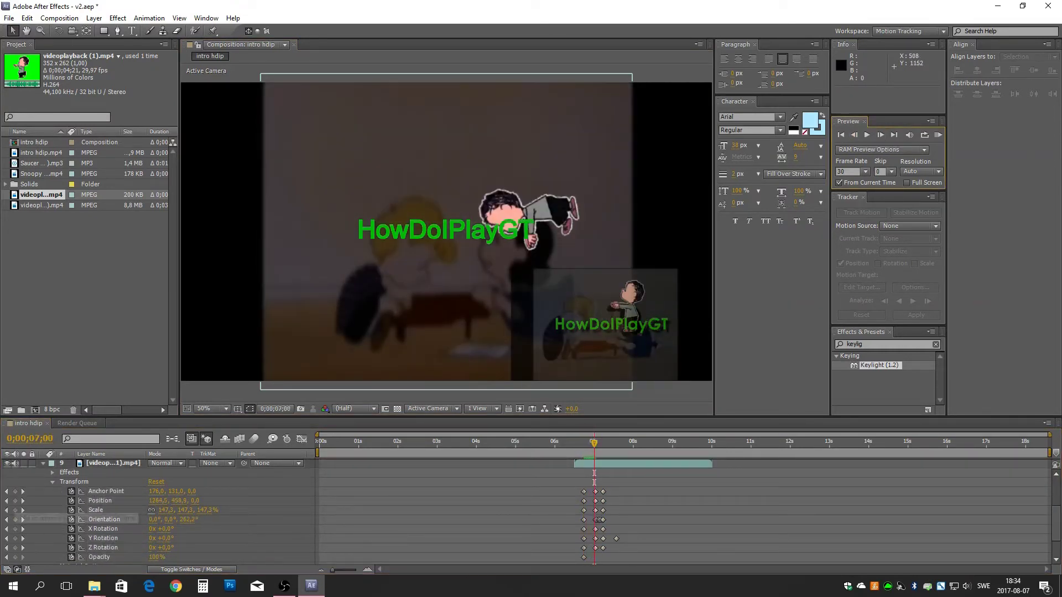
{"action": "left_click", "coordinate": [854, 135]}
{"action": "key", "text": "ctrl+v"}
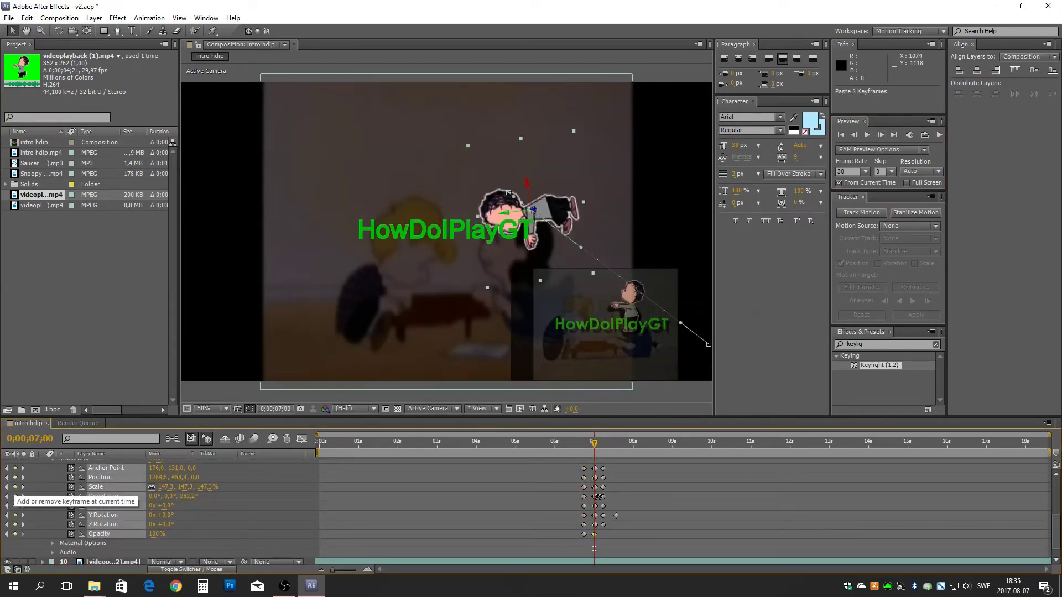
{"action": "scroll", "coordinate": [553, 508], "scroll_direction": "up", "scroll_amount": 1}
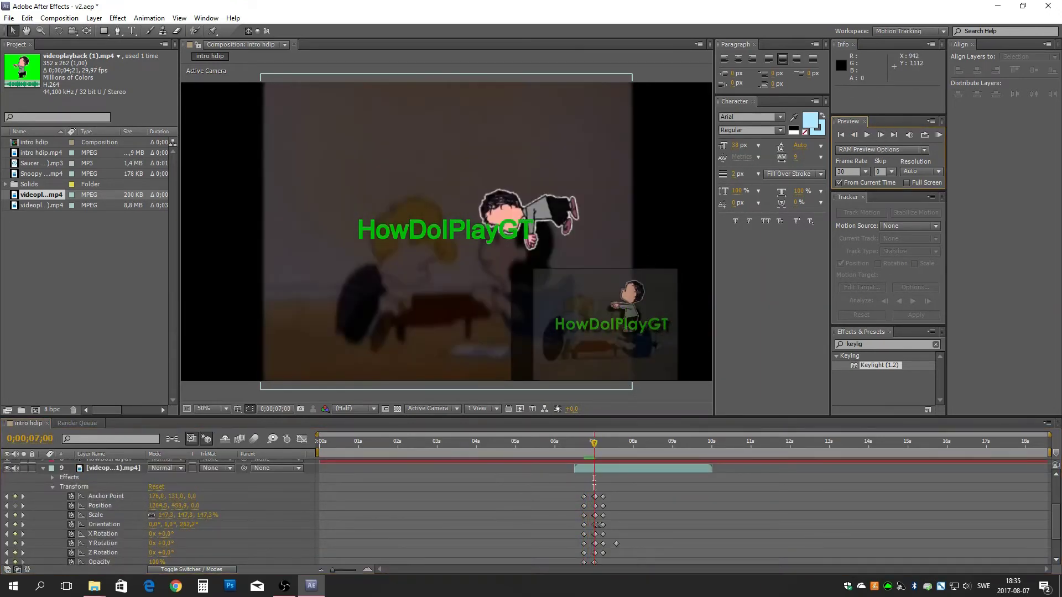
{"action": "scroll", "coordinate": [553, 509], "scroll_direction": "down", "scroll_amount": 1}
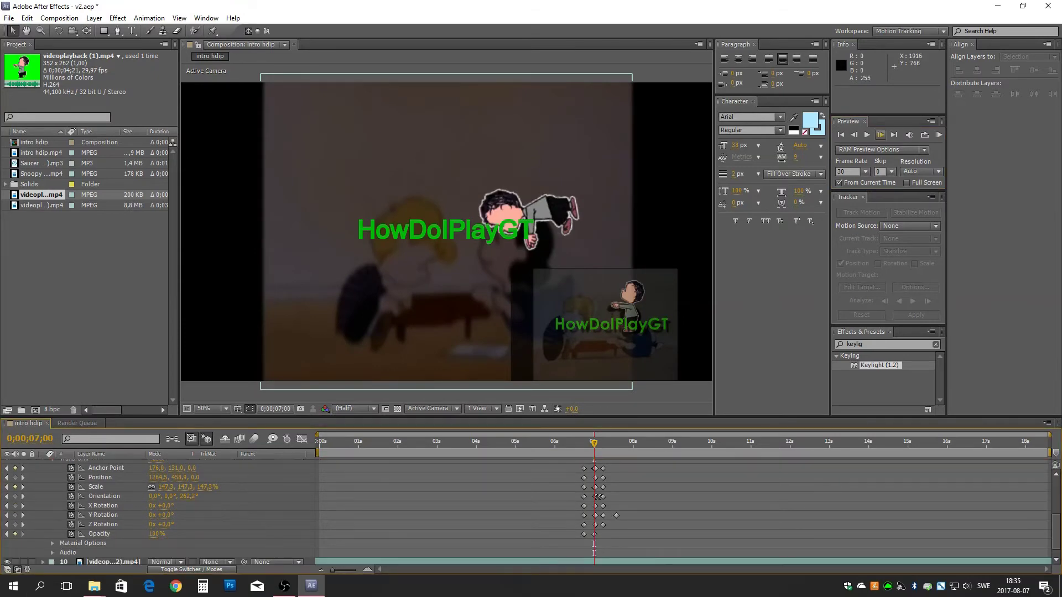
{"action": "left_click", "coordinate": [881, 135]}
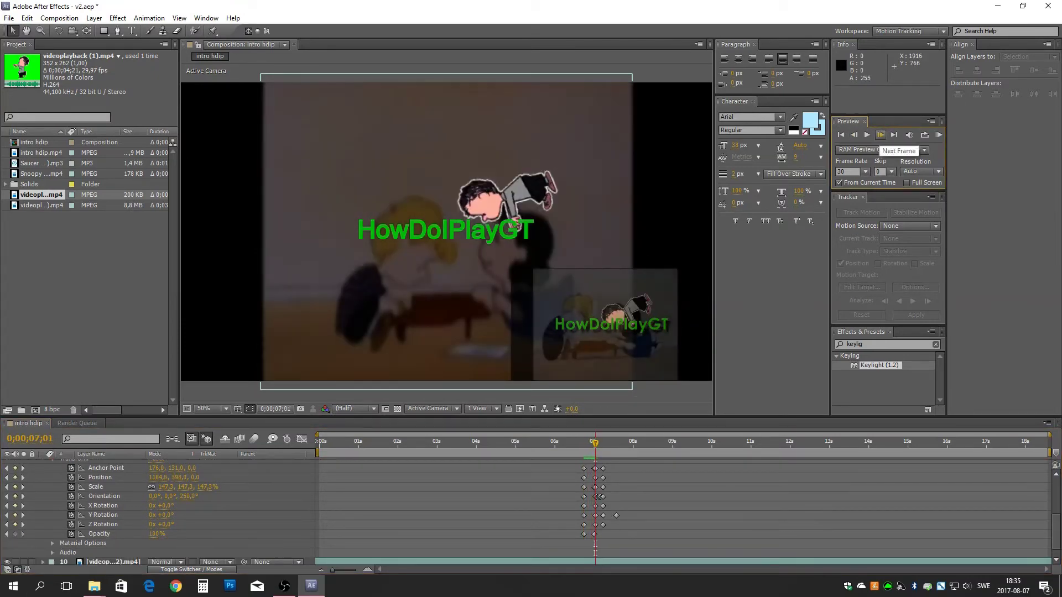
At 0;00;07;00, set the boy clip upright with 0° orientation, move it to about 1194.5, 422.9 and check the entrance motion
{"action": "left_click", "coordinate": [854, 135]}
{"action": "scroll", "coordinate": [554, 509], "scroll_direction": "up", "scroll_amount": 1}
{"action": "left_click_drag", "start_coordinate": [530, 209], "coordinate": [511, 199]}
{"action": "key", "text": "Page_Up"}
{"action": "key", "text": "Page_Up"}
{"action": "key", "text": "Page_Up"}
{"action": "key", "text": "Page_Up"}
{"action": "key", "text": "Page_Up"}
{"action": "key", "text": "Page_Down"}
{"action": "key", "text": "Page_Down"}
{"action": "key", "text": "Page_Down"}
{"action": "key", "text": "Page_Down"}
{"action": "key", "text": "Page_Down"}
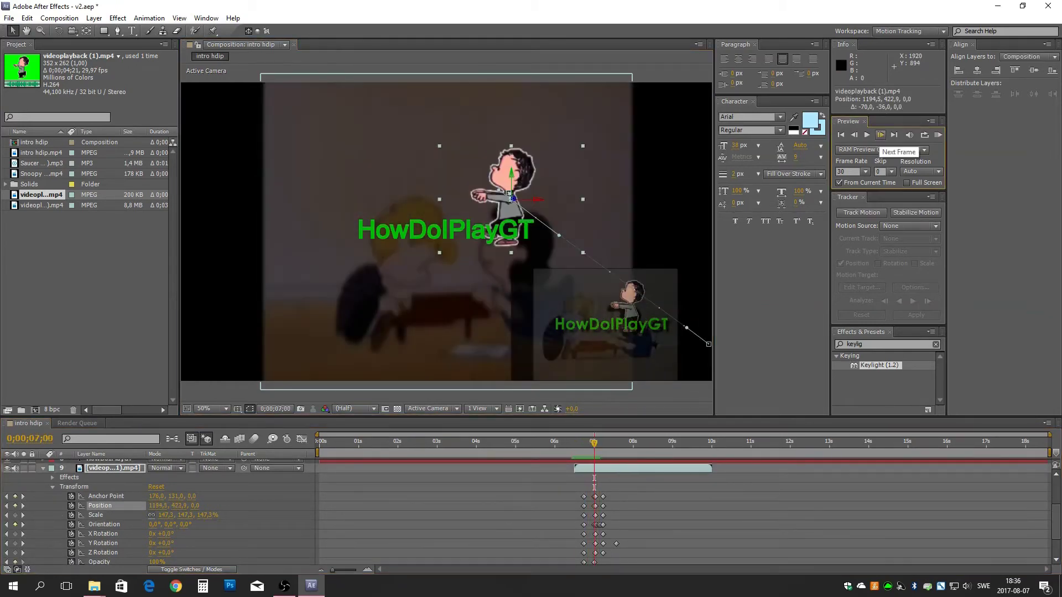
Keyframe the boy clip's position at about 1138.7, 480.3 at 0;00;07;02
{"action": "left_click", "coordinate": [880, 135]}
{"action": "left_click", "coordinate": [881, 135]}
{"action": "left_click", "coordinate": [880, 135]}
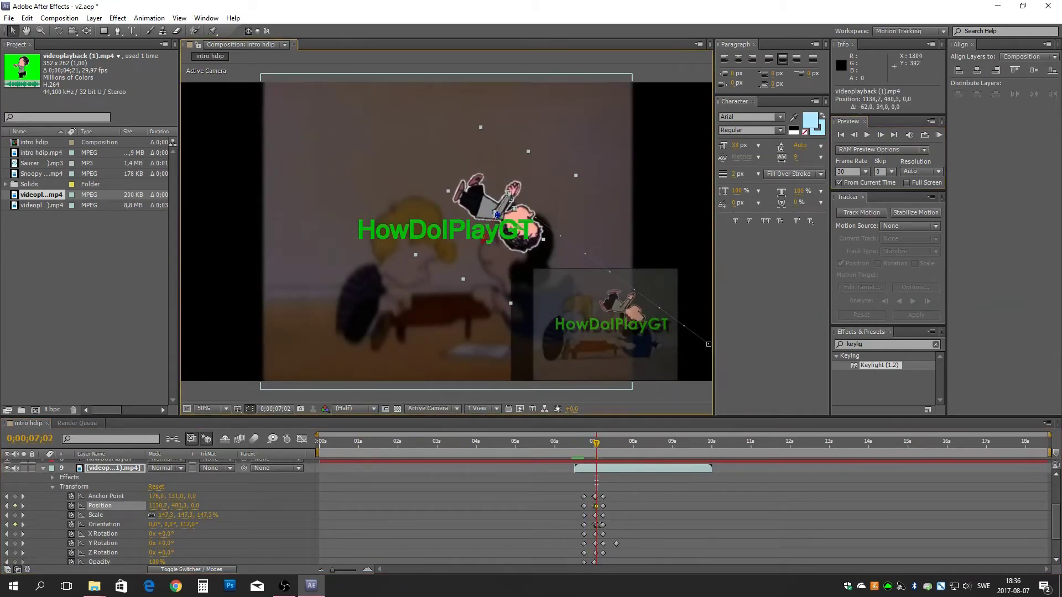
Advance to 0;00;07;07 and keyframe the boy clip's position at about 900, 560
{"action": "left_click", "coordinate": [881, 135]}
{"action": "left_click", "coordinate": [880, 135]}
{"action": "left_click", "coordinate": [881, 135]}
{"action": "left_click", "coordinate": [881, 135]}
{"action": "left_click", "coordinate": [881, 135]}
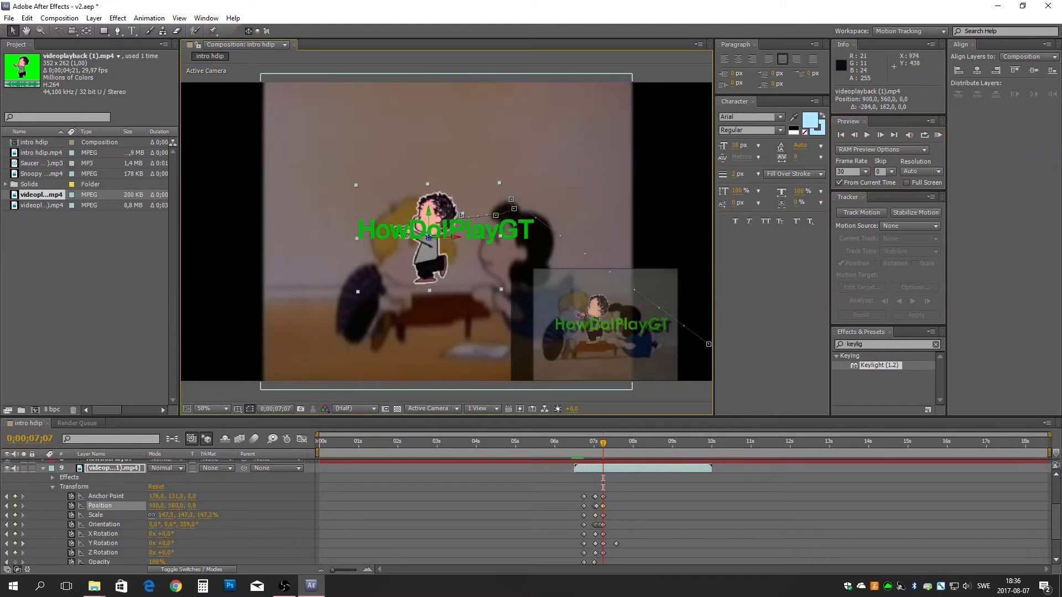
Advance to 0;00;07;17 and keyframe the mirrored boy clip's position at about 820, 536
{"action": "key", "text": "Page_Down"}
{"action": "key", "text": "Page_Down"}
{"action": "key", "text": "Page_Down"}
{"action": "key", "text": "Page_Down"}
{"action": "key", "text": "Page_Down"}
{"action": "key", "text": "Page_Down"}
{"action": "key", "text": "Page_Down"}
{"action": "key", "text": "Page_Down"}
{"action": "key", "text": "Page_Down"}
{"action": "left_click_drag", "start_coordinate": [452, 185], "coordinate": [422, 198]}
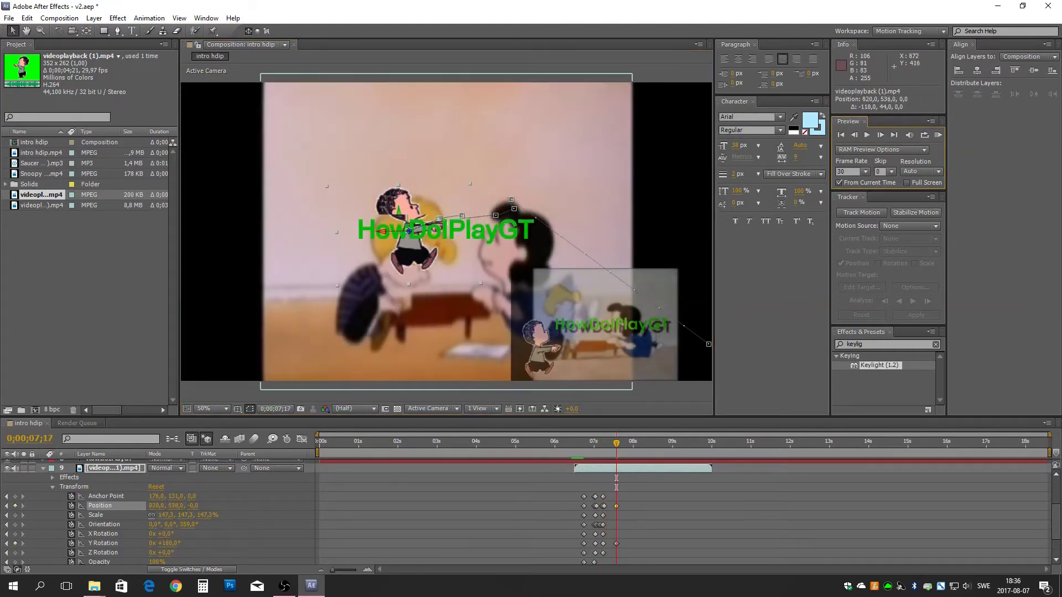
Preview the intro and, at 0;00;06;22, set the boy clip's scale to 200% and its position to 1908, 874
{"action": "left_click", "coordinate": [938, 135]}
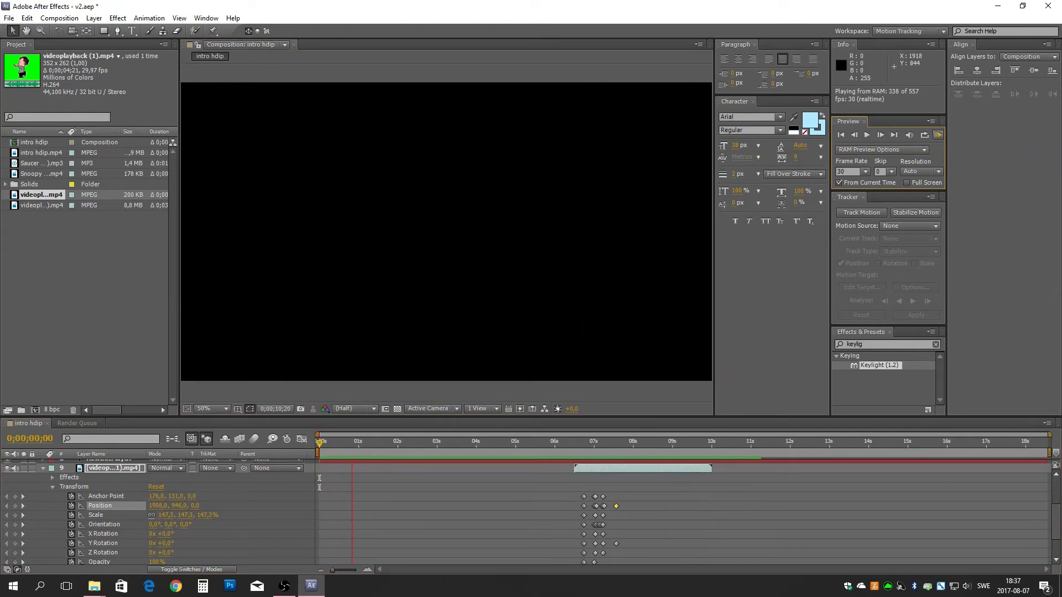
{"action": "key", "text": "space"}
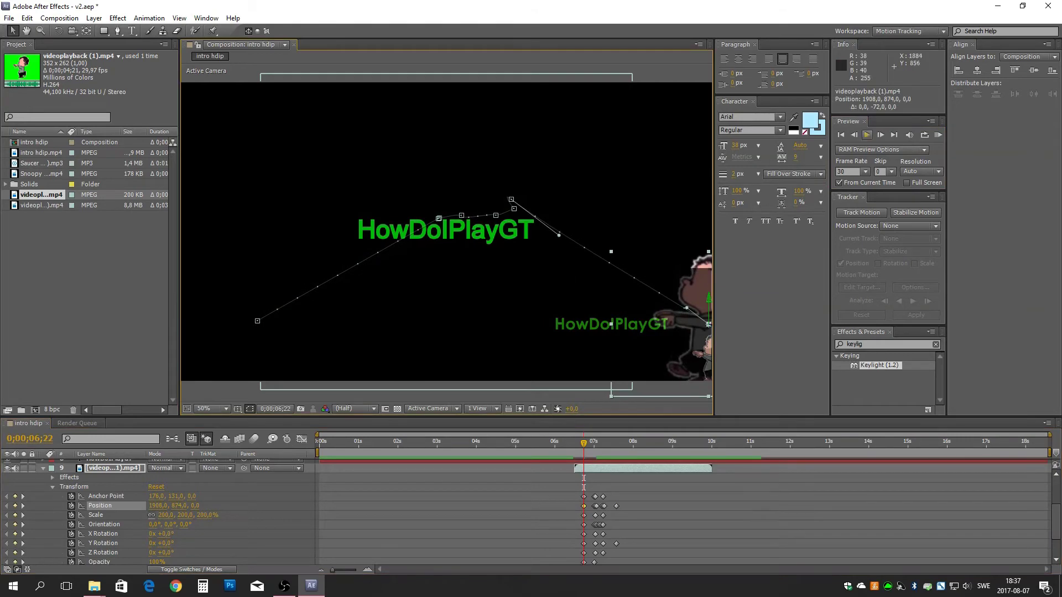
{"action": "key", "text": "k"}
{"action": "left_click", "coordinate": [210, 515]}
{"action": "left_click", "coordinate": [880, 134]}
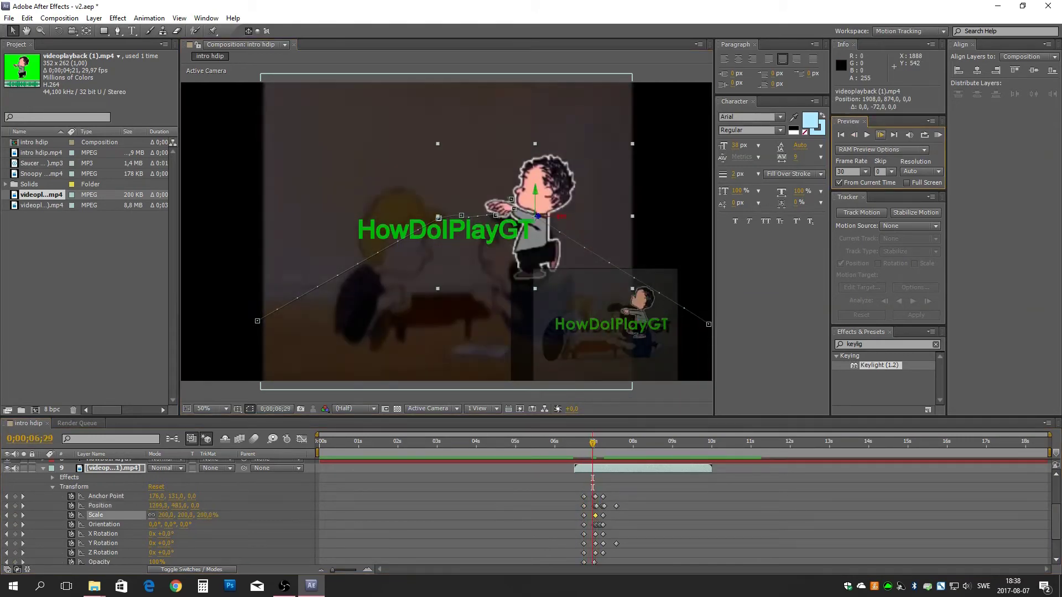
Set the boy clip's following scale keyframes to 200% as well and preview the whole entrance
{"action": "left_click", "coordinate": [881, 135]}
{"action": "left_click", "coordinate": [881, 134]}
{"action": "left_click", "coordinate": [880, 134]}
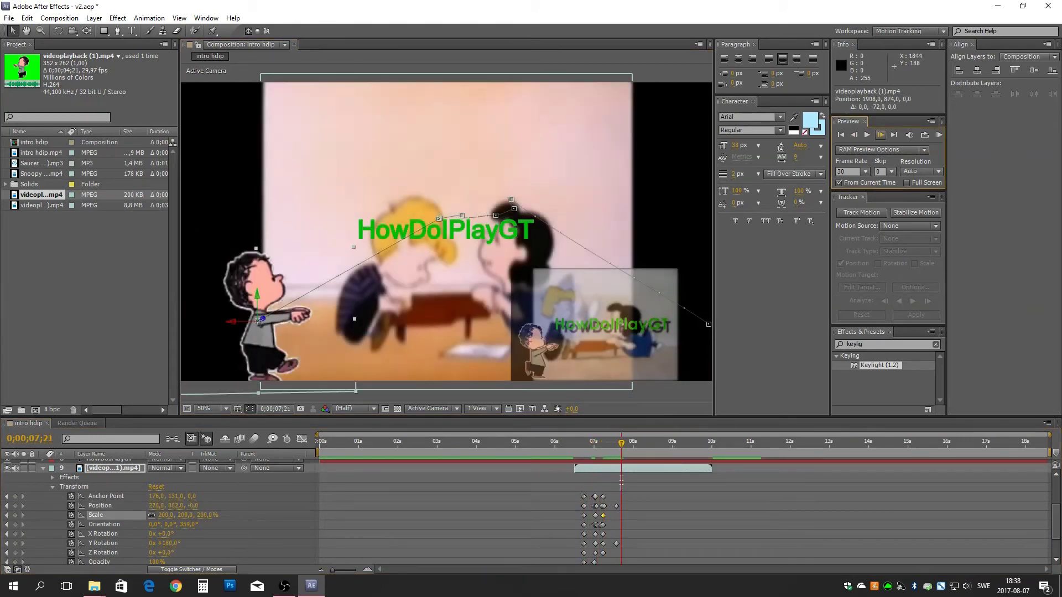
{"action": "key", "text": "KP_0"}
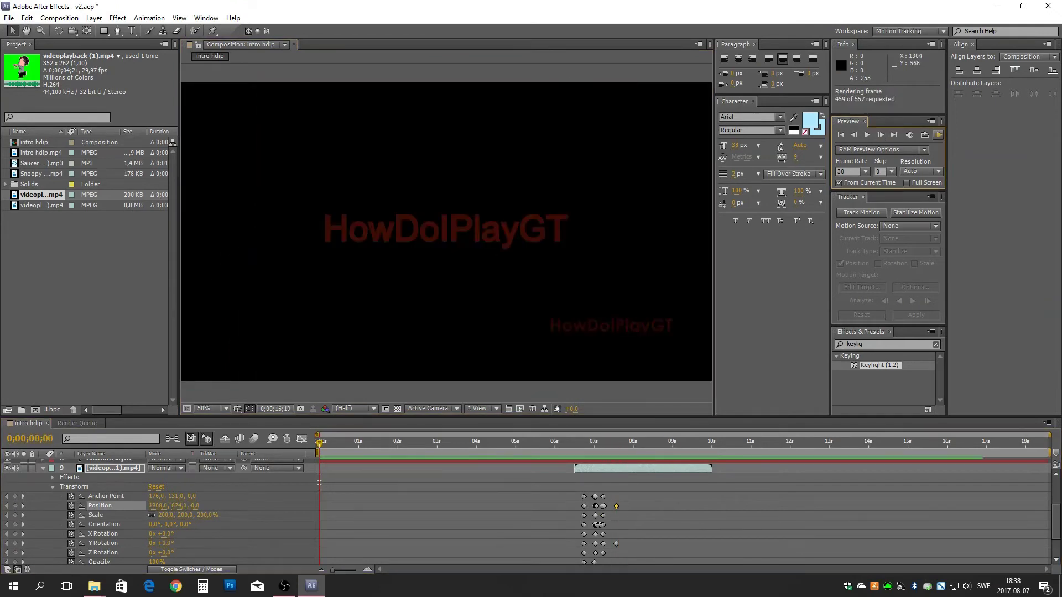
Save the project under the new name v3.aep
{"action": "left_click", "coordinate": [9, 17]}
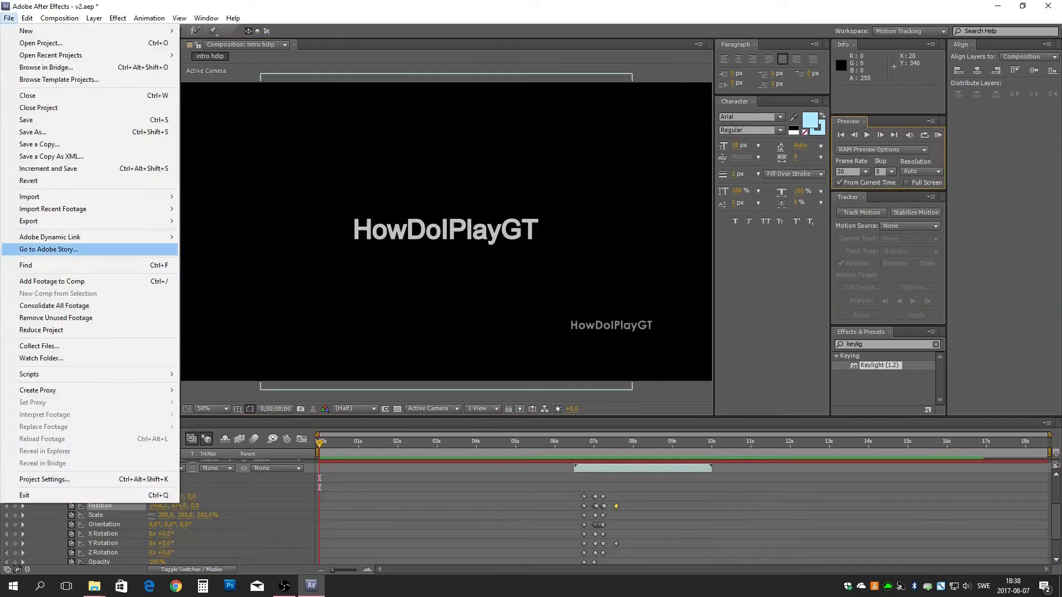
{"action": "left_click", "coordinate": [221, 180]}
{"action": "key", "text": "BackSpace"}
{"action": "type", "text": "3"}
{"action": "key", "text": "Return"}
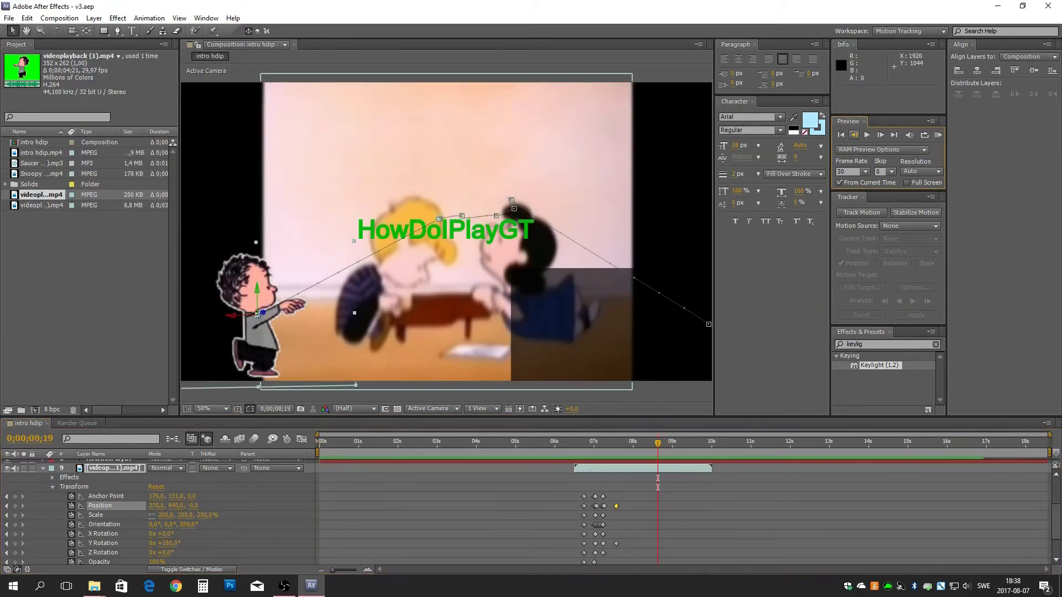
At 0;00;08;20, hide the Schroeder and boy clips, keyframe the green title's opacity at 0%, and save the project as v4.aep
{"action": "left_click", "coordinate": [111, 550]}
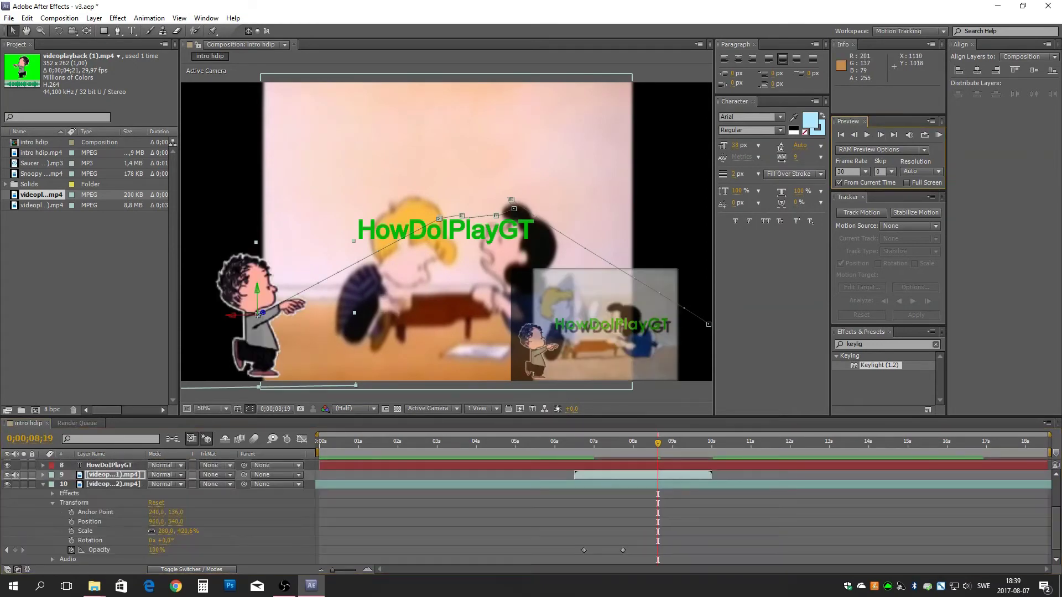
{"action": "key", "text": "ctrl+z"}
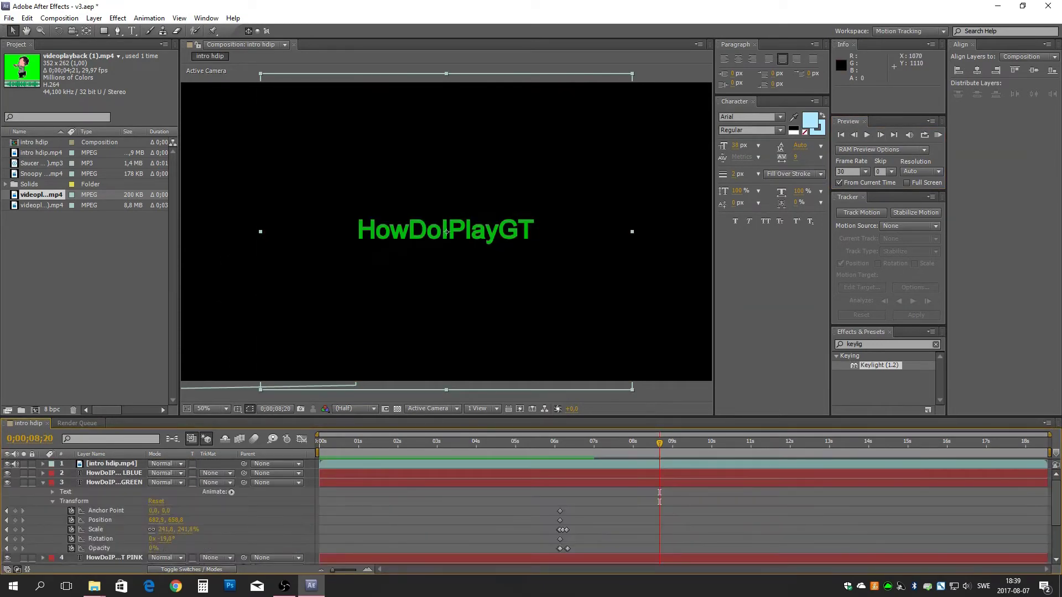
{"action": "left_click", "coordinate": [114, 483]}
{"action": "scroll", "coordinate": [155, 509], "scroll_direction": "down", "scroll_amount": 8}
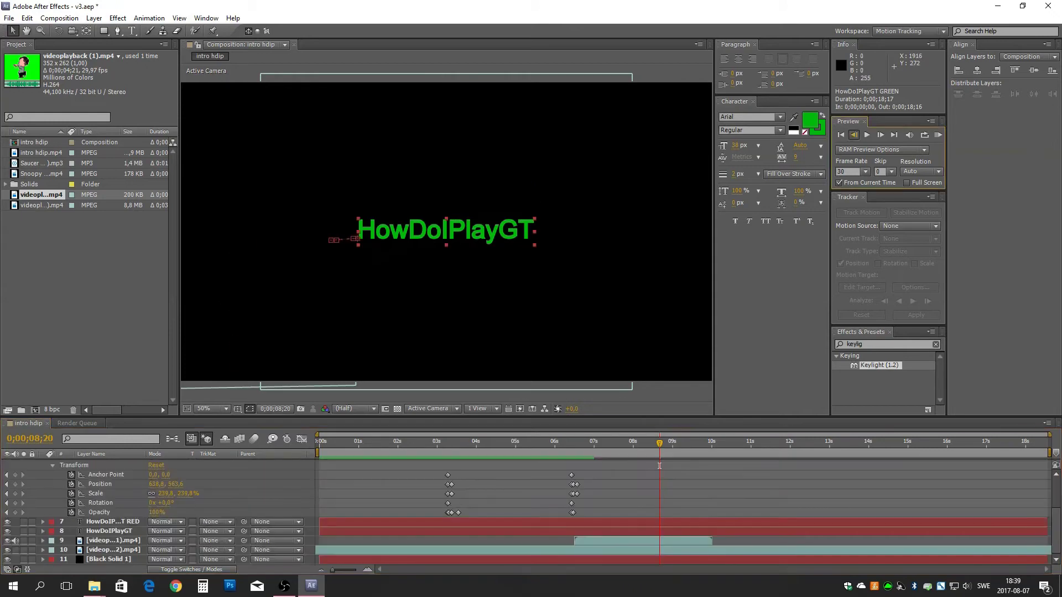
{"action": "left_click", "coordinate": [100, 513]}
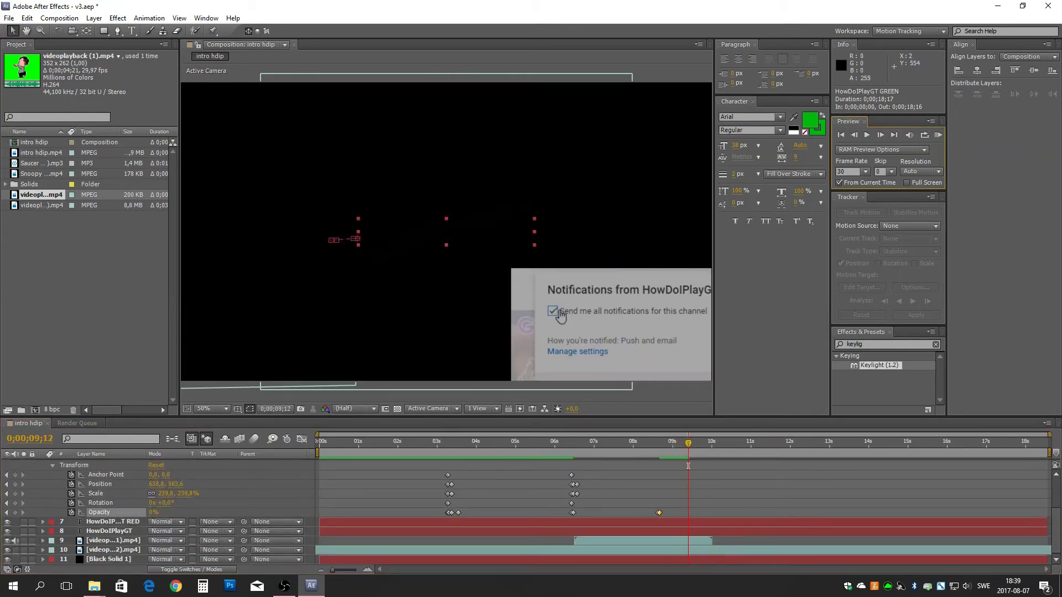
{"action": "key", "text": "ctrl+shift+s"}
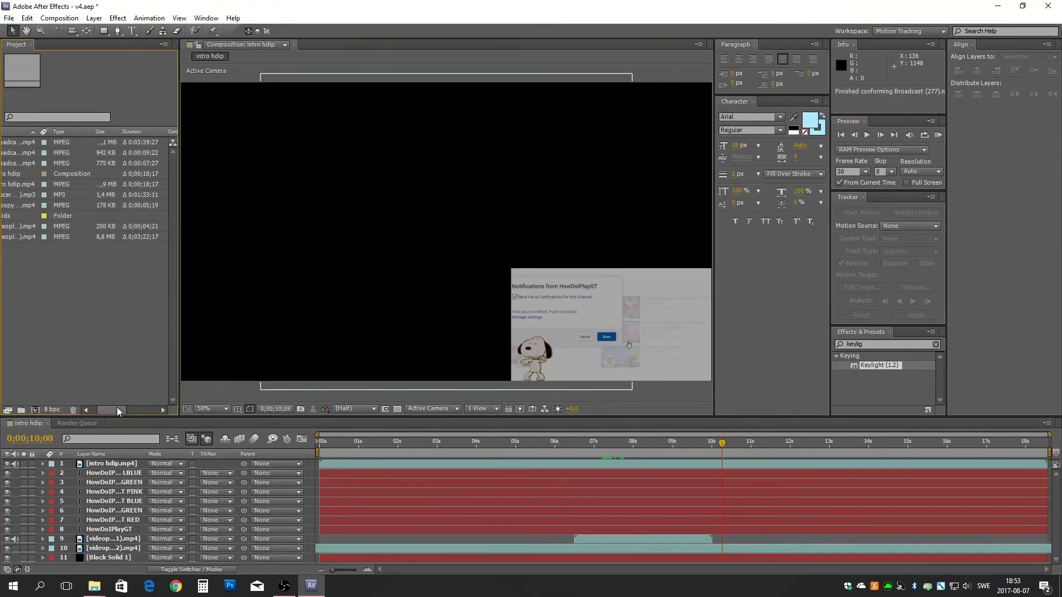
Remove Broadcast (275).mp4 from the project and add Broadcast (277).mp4 to the composition just above Black Solid 1
{"action": "left_click_drag", "start_coordinate": [117, 410], "coordinate": [89, 410]}
{"action": "left_click", "coordinate": [32, 143]}
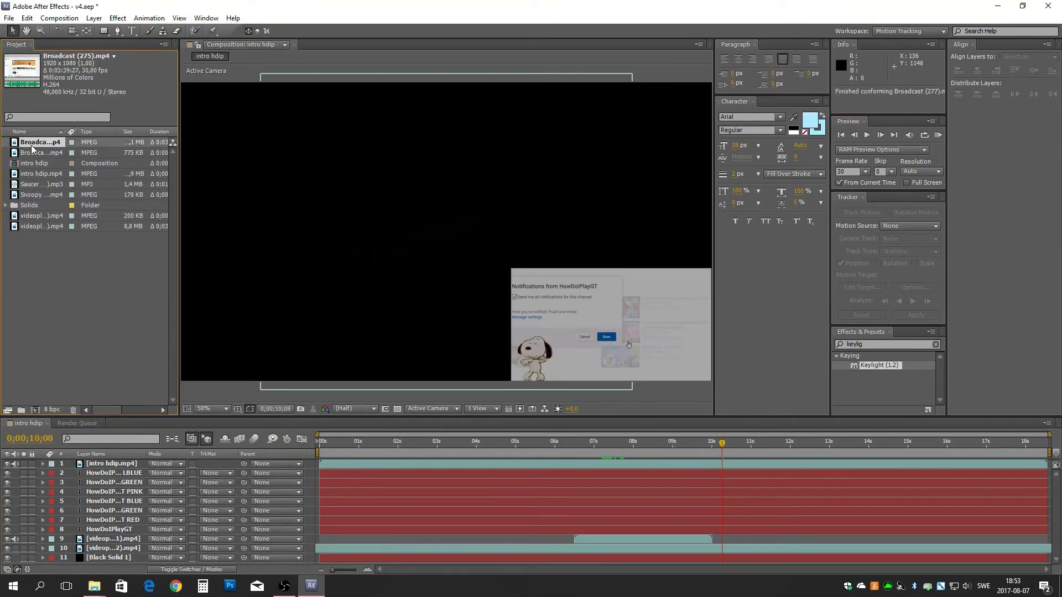
{"action": "left_click_drag", "start_coordinate": [91, 560], "coordinate": [94, 559]}
{"action": "left_click_drag", "start_coordinate": [635, 461], "coordinate": [675, 461]}
{"action": "key", "text": "bracketleft"}
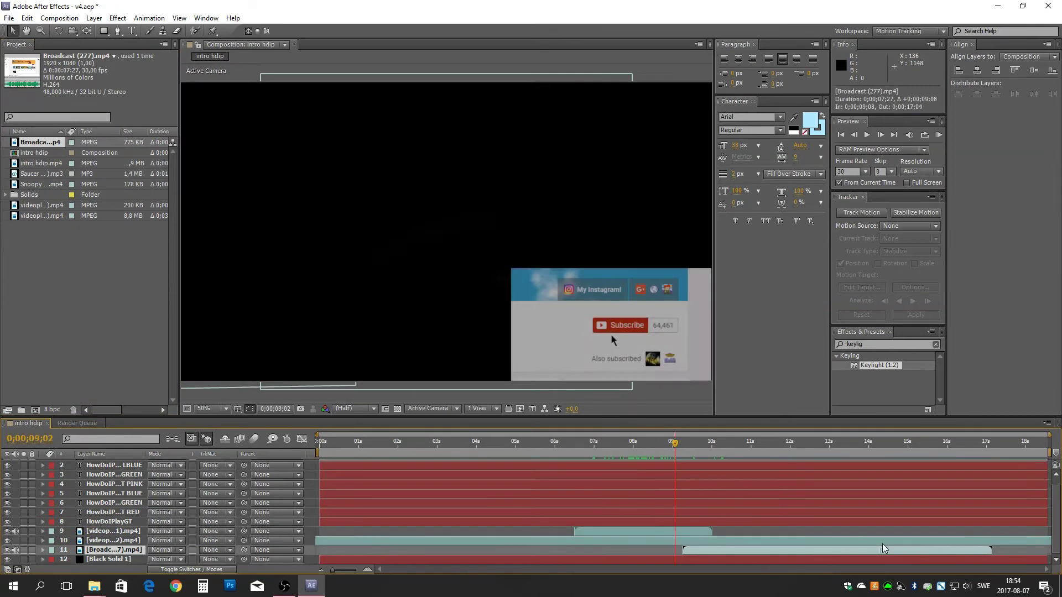
Slide the Broadcast (277) clip earlier and trim its start to 0;00;08;29
{"action": "left_click", "coordinate": [670, 443]}
{"action": "left_click_drag", "start_coordinate": [726, 556], "coordinate": [682, 550]}
{"action": "key", "text": "i"}
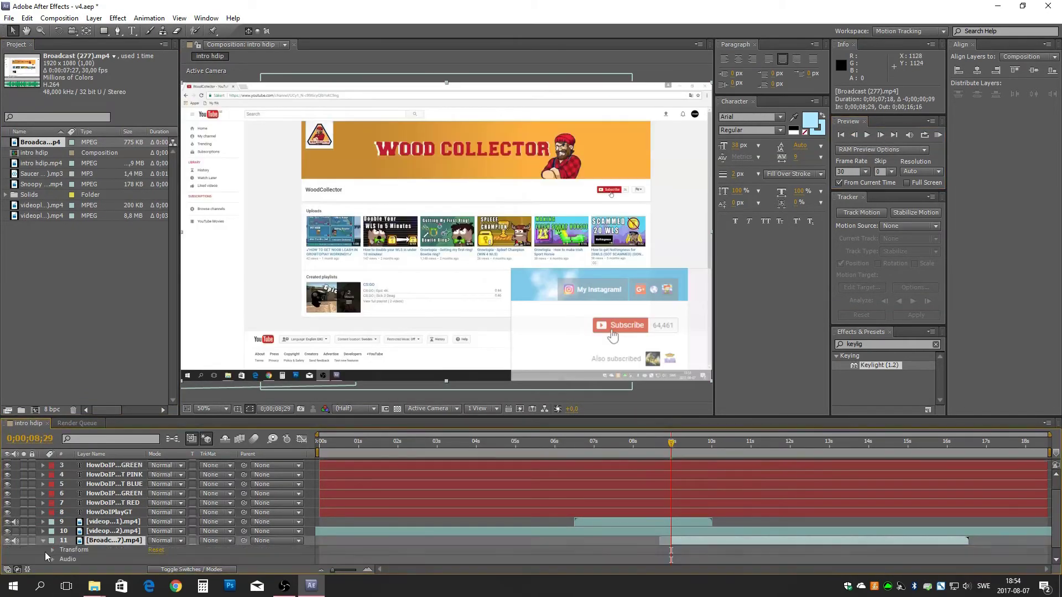
Scale the broadcast clip to 362.2% and position it at -820, 916 to frame the Subscribe button
{"action": "left_click", "coordinate": [43, 550]}
{"action": "key", "text": "comma"}
{"action": "left_click_drag", "start_coordinate": [451, 209], "coordinate": [330, 237]}
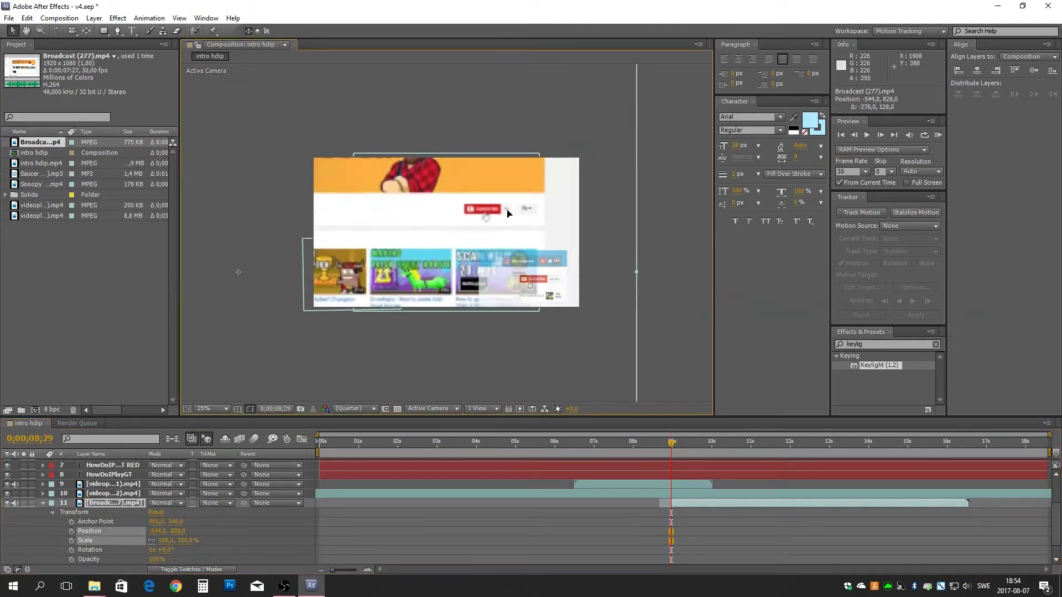
{"action": "scroll", "coordinate": [330, 237], "scroll_direction": "down", "scroll_amount": 1}
{"action": "scroll", "coordinate": [570, 222], "scroll_direction": "up", "scroll_amount": 3}
{"action": "left_click_drag", "start_coordinate": [637, 199], "coordinate": [571, 221]}
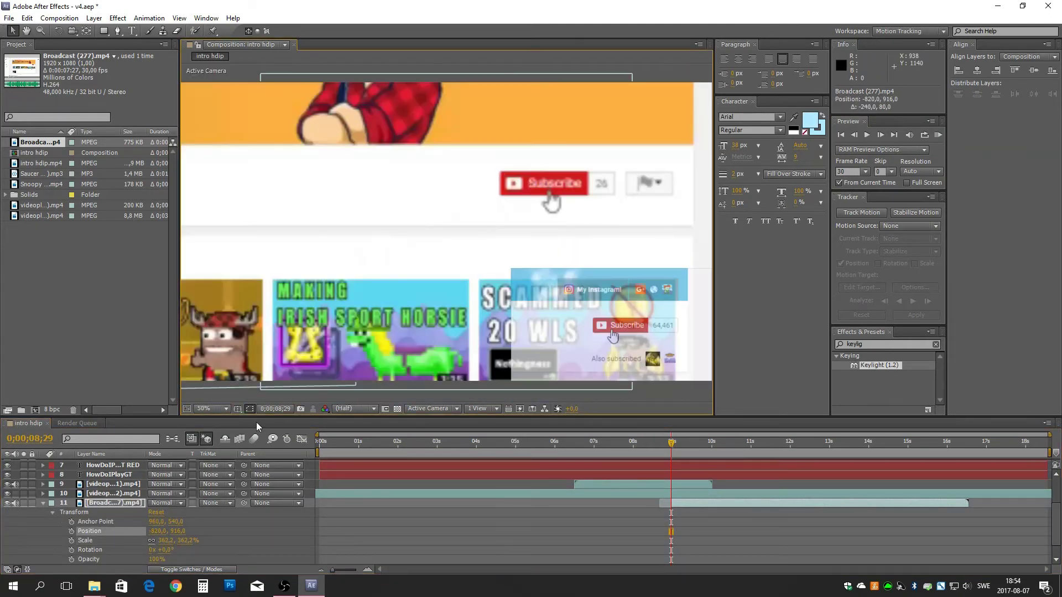
Slide the broadcast clip earlier to start at 0;00;08;10, split it at 0;00;09;05 and shift the second part earlier
{"action": "left_click", "coordinate": [669, 443]}
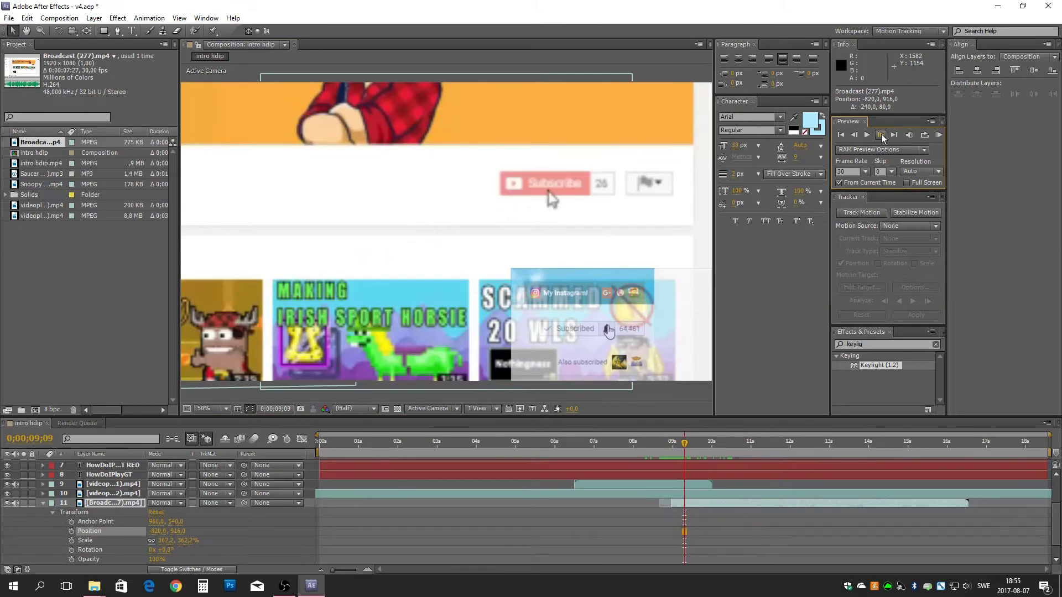
{"action": "left_click_drag", "start_coordinate": [712, 506], "coordinate": [699, 493]}
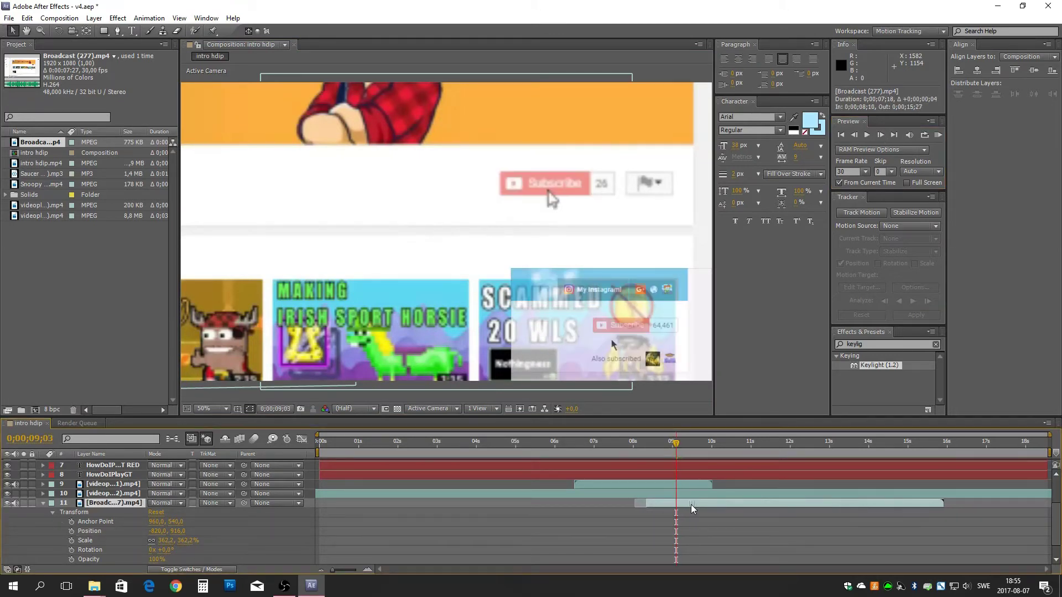
{"action": "left_click", "coordinate": [881, 135]}
{"action": "mouse_move", "coordinate": [704, 501]}
{"action": "left_mouse_down"}
{"action": "mouse_move", "coordinate": [730, 503]}
{"action": "mouse_move", "coordinate": [687, 503]}
{"action": "left_mouse_up"}
Trim the first broadcast part to start at 0;00;08;29 and check its cut against the reference
{"action": "left_click", "coordinate": [654, 444]}
{"action": "left_click", "coordinate": [881, 135]}
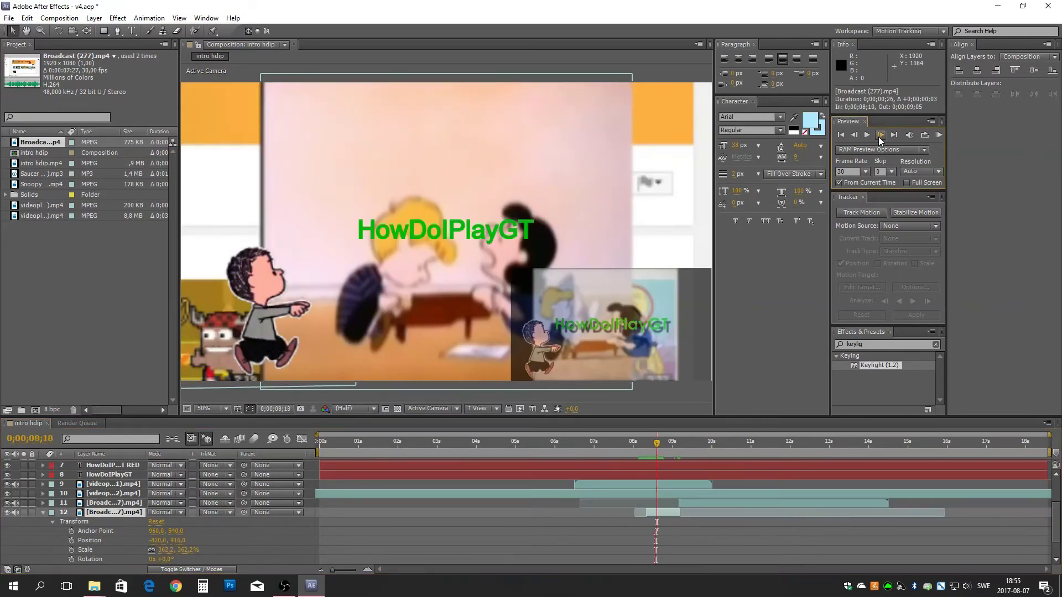
{"action": "left_click_drag", "start_coordinate": [648, 514], "coordinate": [671, 514]}
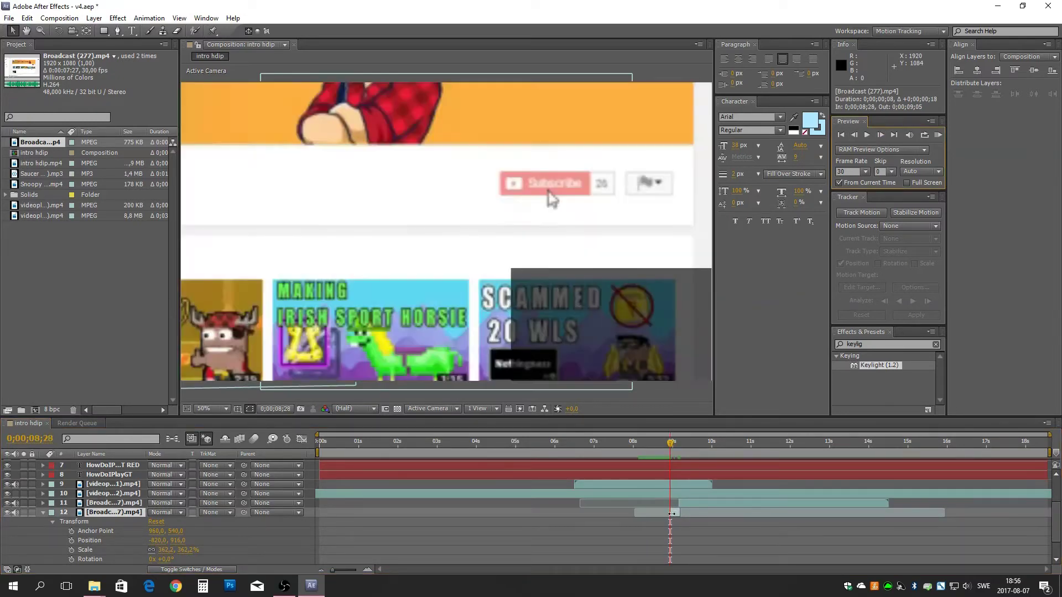
{"action": "left_click", "coordinate": [880, 135]}
{"action": "left_click", "coordinate": [881, 135]}
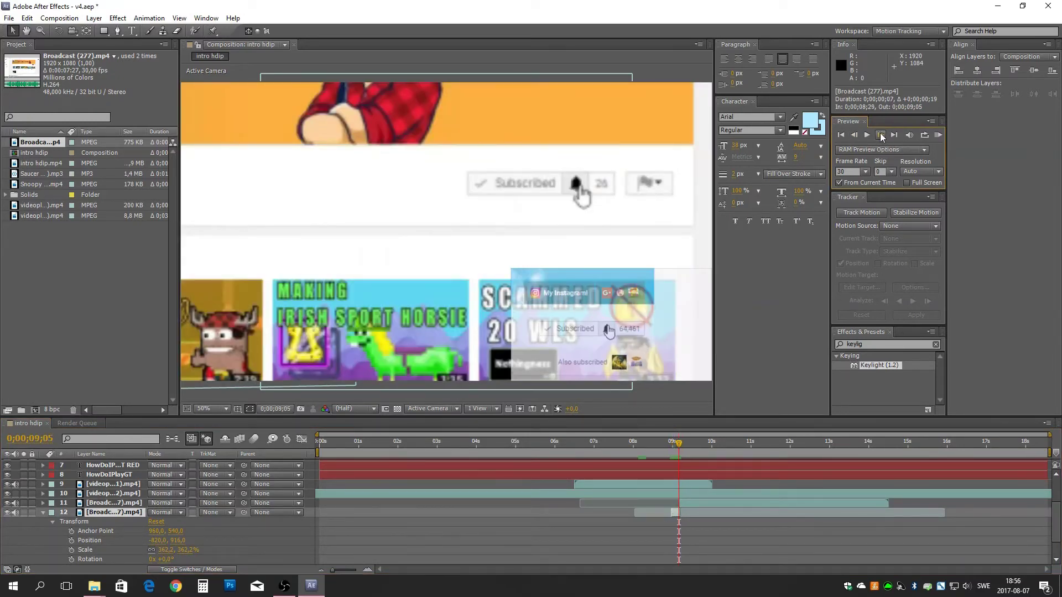
Split the second broadcast part at 0;00;09;07 and apply Freeze Frame to the short piece starting at 0;00;09;05
{"action": "left_click", "coordinate": [880, 135]}
{"action": "left_click", "coordinate": [880, 135]}
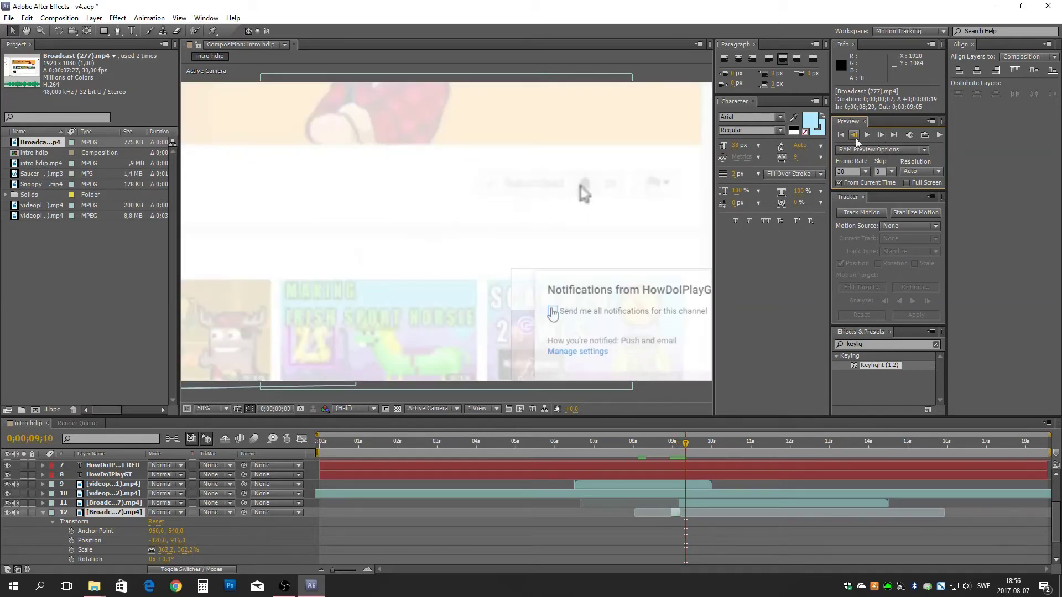
{"action": "left_click", "coordinate": [100, 503]}
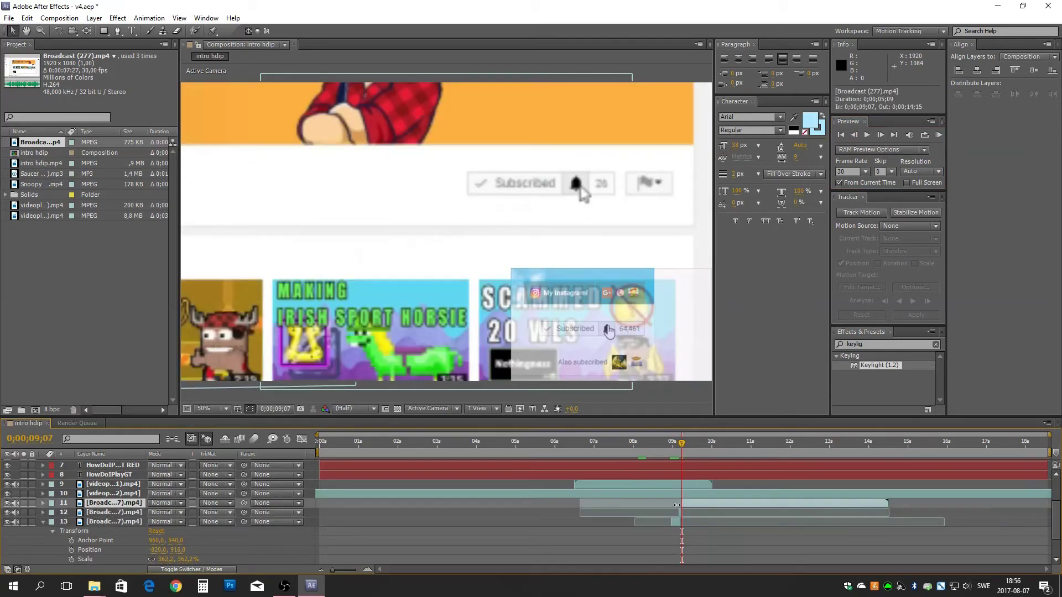
{"action": "left_click", "coordinate": [854, 136]}
{"action": "right_click", "coordinate": [119, 513]}
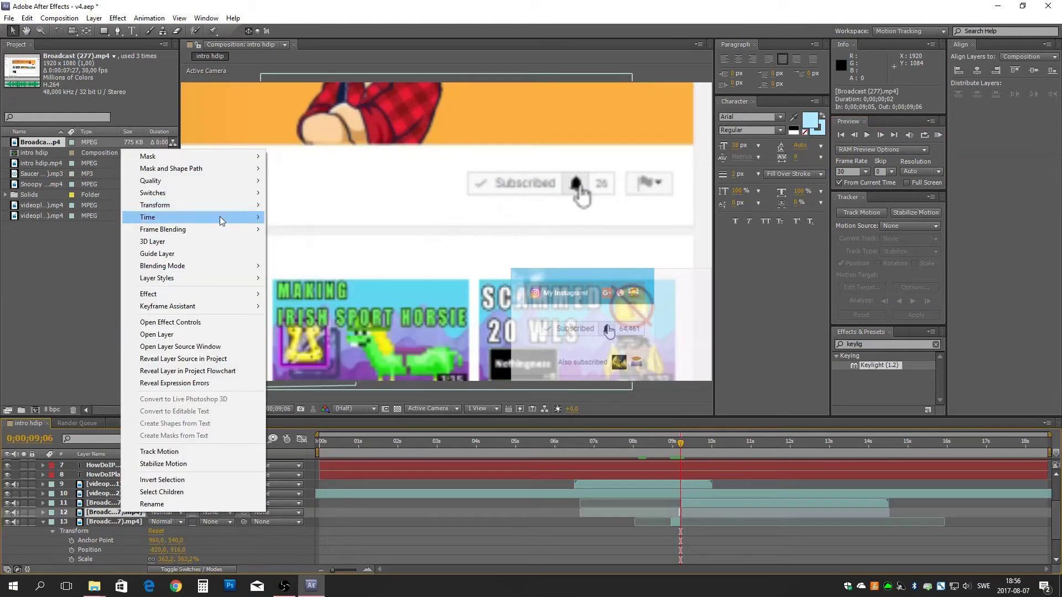
{"action": "left_click", "coordinate": [332, 255]}
Reframe the last broadcast part on the notifications dialog and retime it to start at 0;00;09;10 with the box ticked
{"action": "left_click", "coordinate": [880, 135]}
{"action": "left_click", "coordinate": [880, 135]}
{"action": "left_click", "coordinate": [880, 135]}
{"action": "key", "text": "ctrl+Up"}
{"action": "key", "text": "comma"}
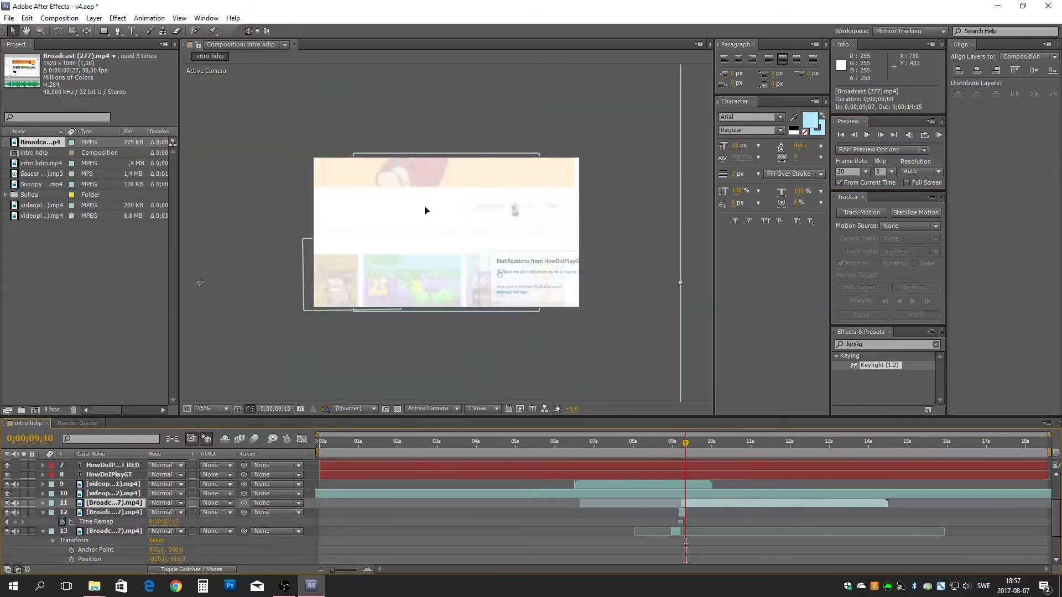
{"action": "left_click", "coordinate": [880, 135]}
{"action": "left_click", "coordinate": [881, 135]}
{"action": "left_click_drag", "start_coordinate": [719, 504], "coordinate": [699, 503]}
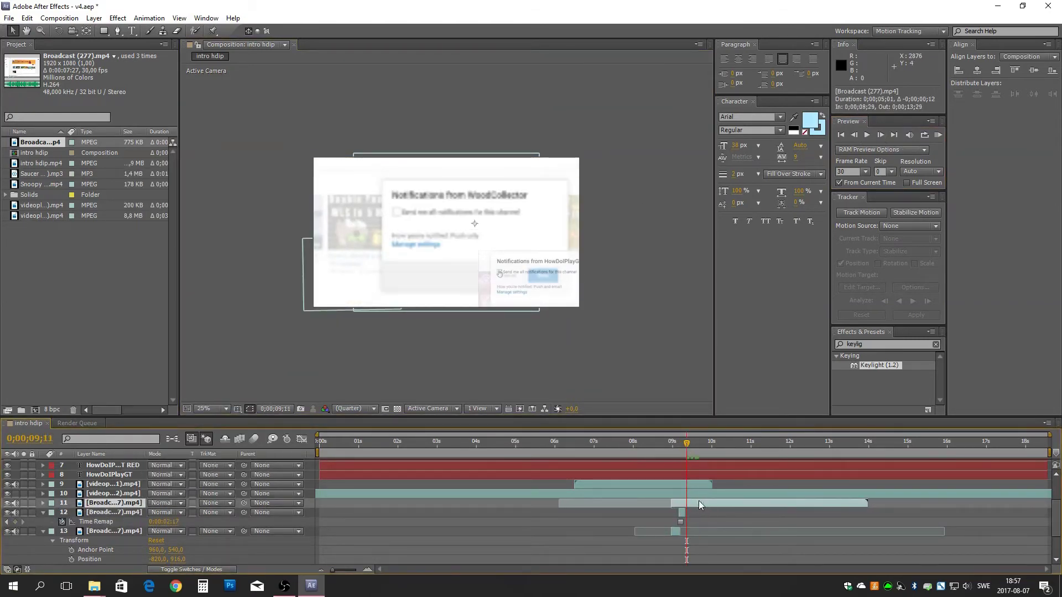
{"action": "left_click_drag", "start_coordinate": [716, 455], "coordinate": [725, 453]}
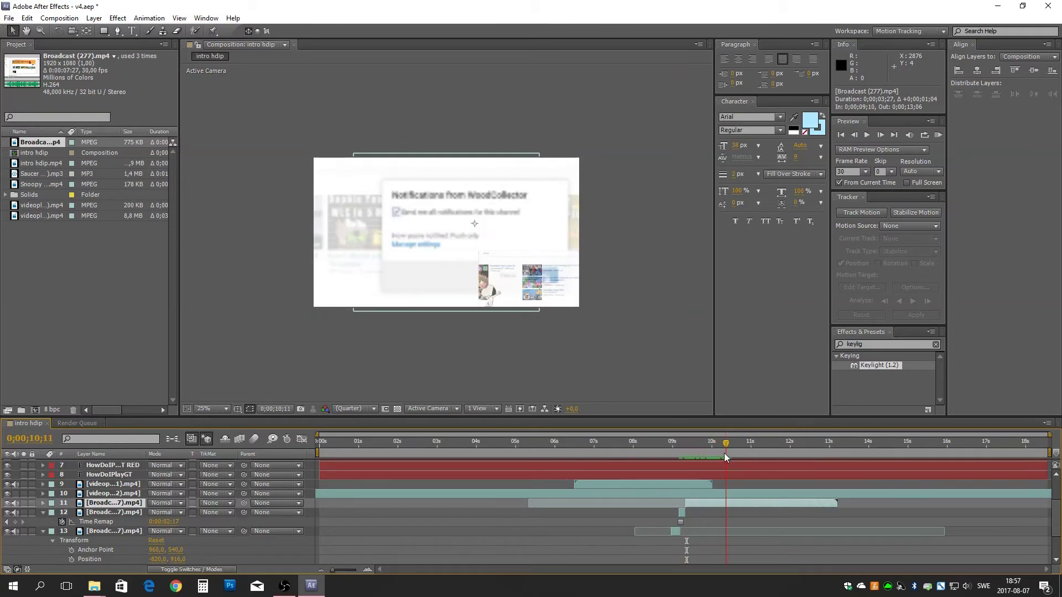
{"action": "left_click", "coordinate": [882, 137]}
Save the project under the new name v5.aep
{"action": "key", "text": "ctrl+shift+s"}
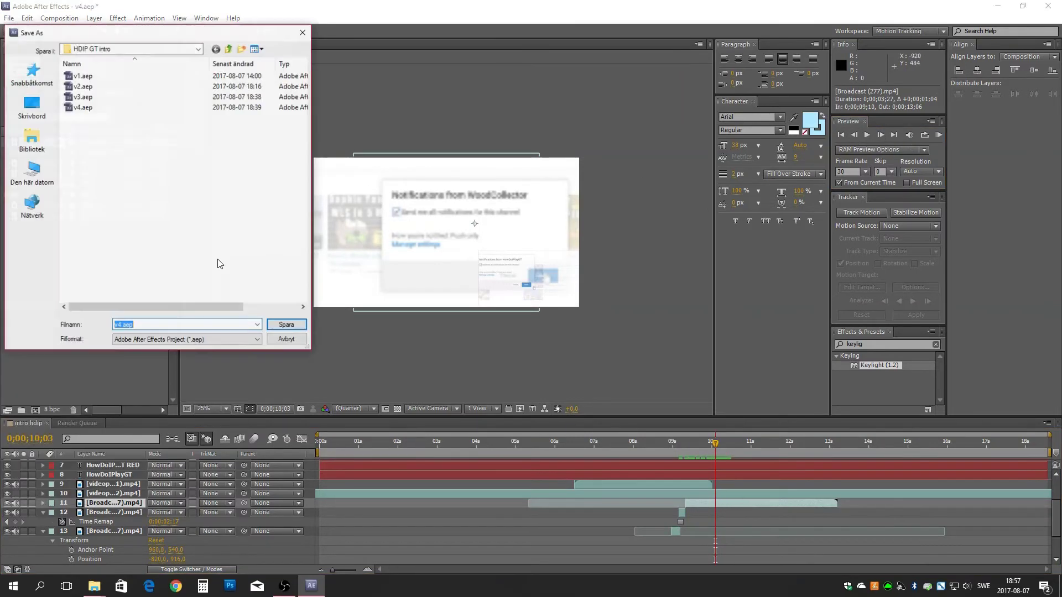
{"action": "type", "text": "v5"}
{"action": "key", "text": "Return"}
Add the Snoopy green-screen clip above the broadcast parts in the frame's lower-left corner and time-stretch it to 0;00;04;07
{"action": "left_click_drag", "start_coordinate": [34, 184], "coordinate": [330, 526]}
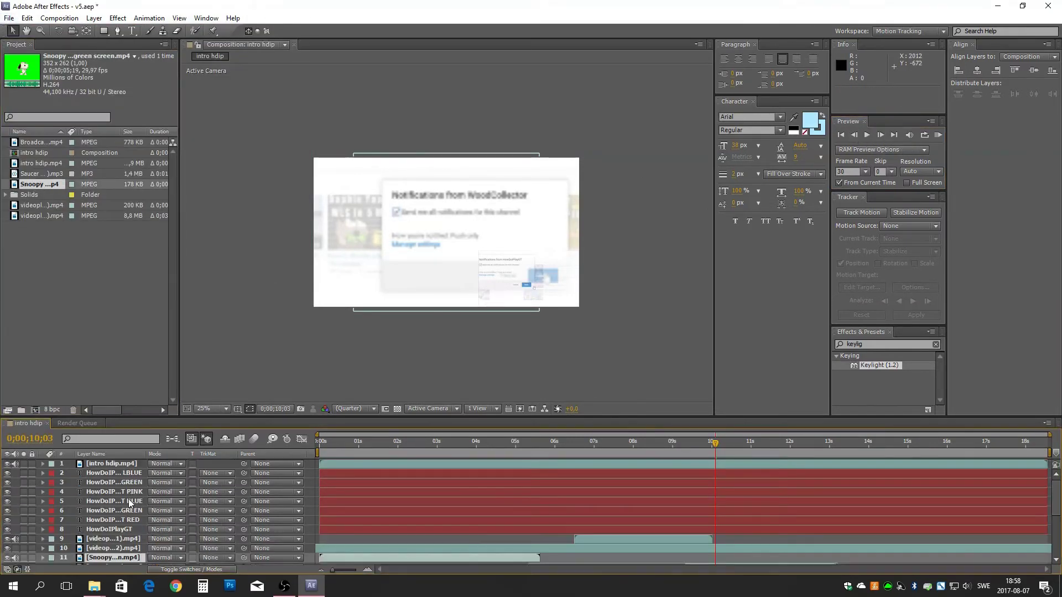
{"action": "left_click_drag", "start_coordinate": [471, 257], "coordinate": [358, 306]}
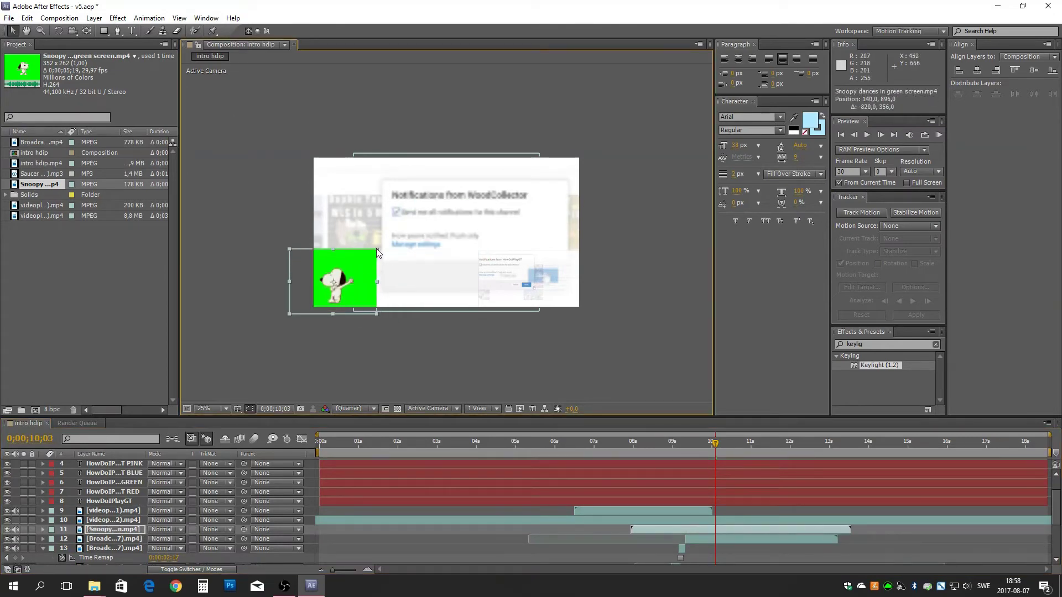
{"action": "right_click", "coordinate": [108, 529]}
{"action": "mouse_move", "coordinate": [127, 220]}
{"action": "left_click", "coordinate": [310, 318]}
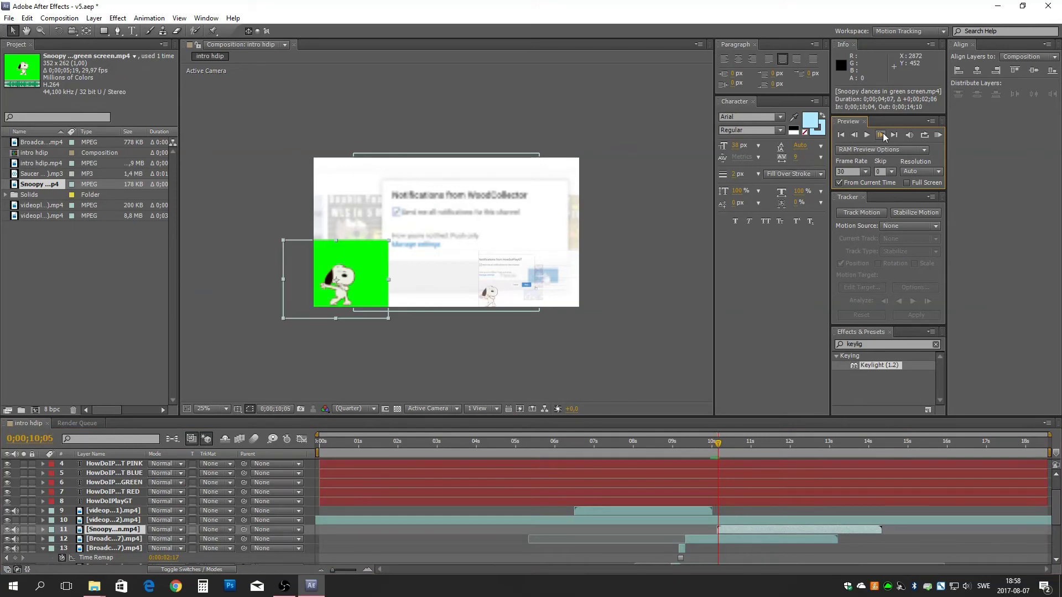
Start the Snoopy clip at 0;00;10;04, key out its green background with Keylight and close the effect settings
{"action": "left_click_drag", "start_coordinate": [741, 529], "coordinate": [742, 530]}
{"action": "left_click", "coordinate": [186, 47]}
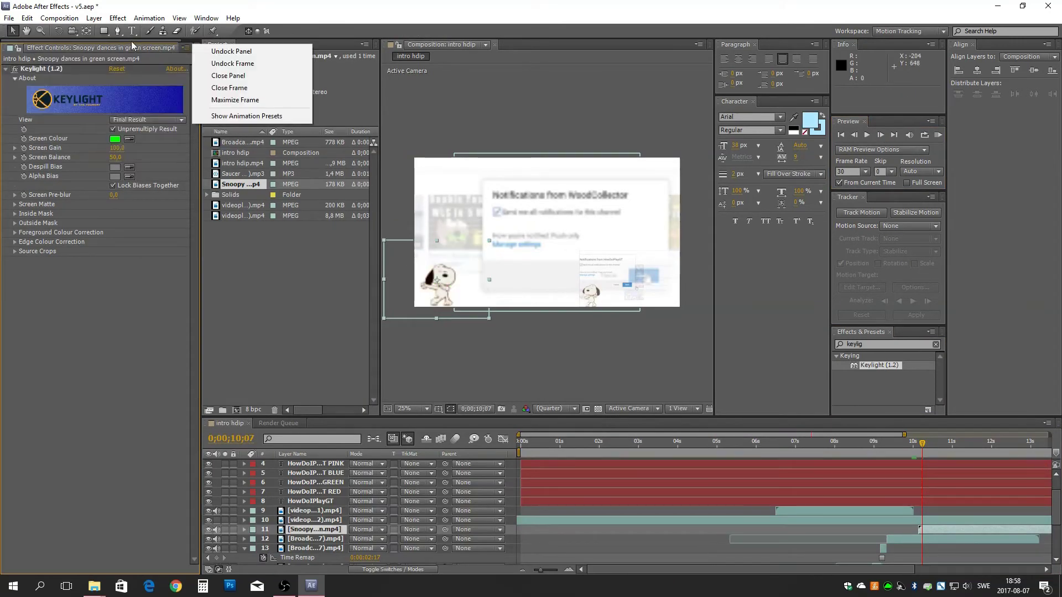
{"action": "left_click", "coordinate": [216, 73]}
Time-stretch the Snoopy clip further to a duration of 0;00;02;25 and check its dance against the reference
{"action": "double_click", "coordinate": [105, 529]}
{"action": "right_click", "coordinate": [105, 530]}
{"action": "key", "text": "Escape"}
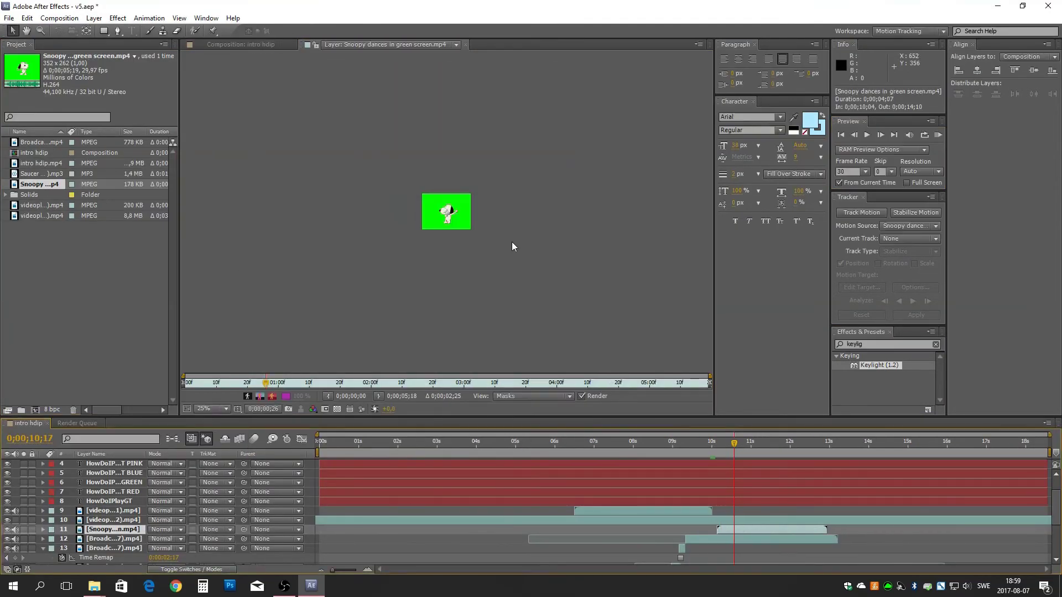
{"action": "left_click", "coordinate": [736, 450]}
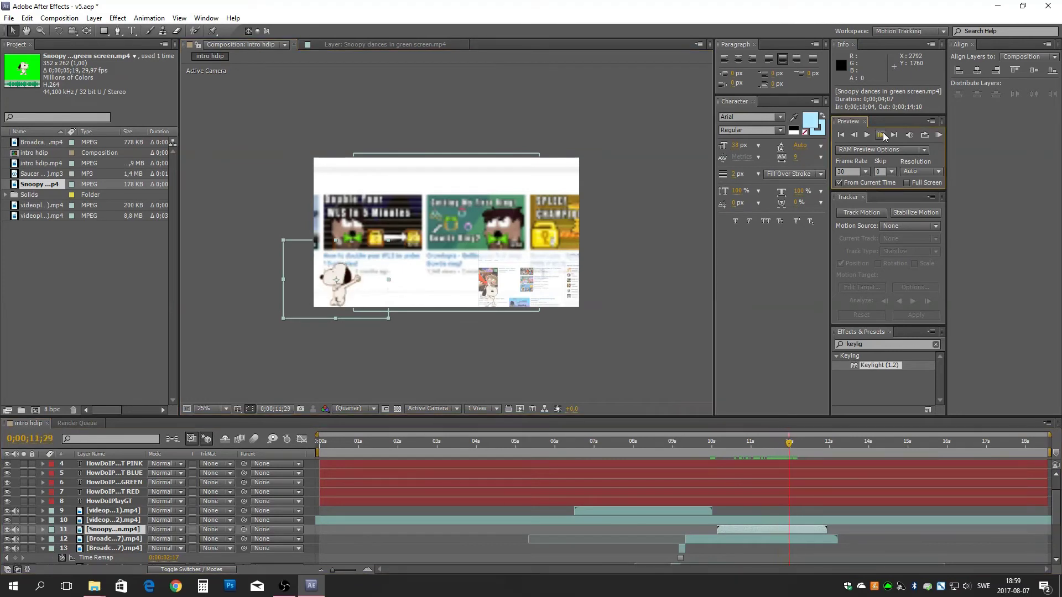
Enable keyframes at 0;00;12;02 for the broadcast clip's Anchor Point, Position, Scale, Rotation and Opacity
{"action": "left_click", "coordinate": [43, 540]}
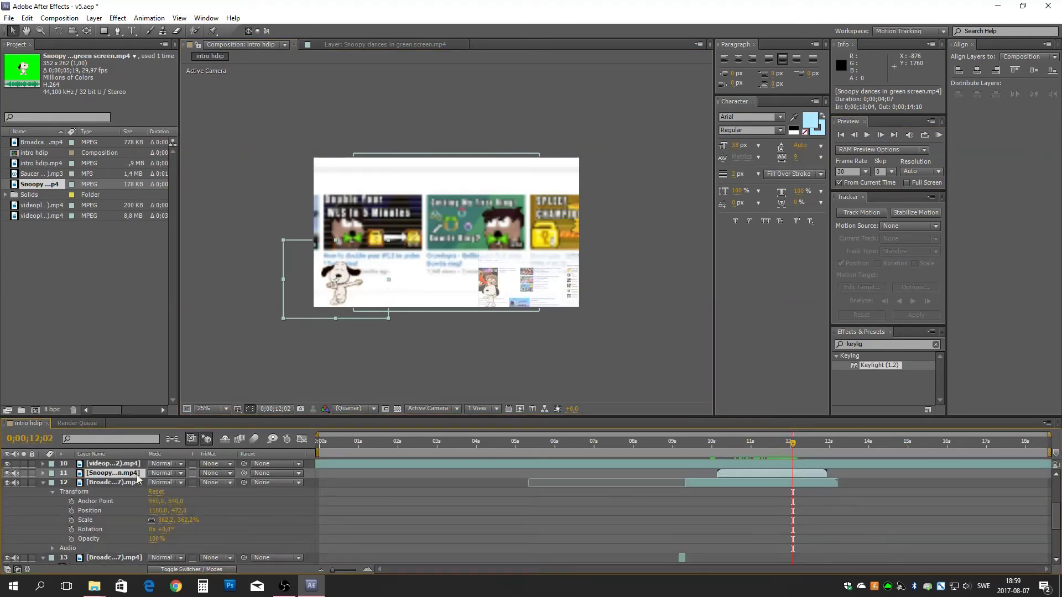
{"action": "left_click", "coordinate": [71, 520]}
{"action": "left_click", "coordinate": [71, 529]}
{"action": "left_click", "coordinate": [71, 538]}
{"action": "left_click", "coordinate": [72, 501]}
{"action": "left_click", "coordinate": [71, 511]}
Scale the broadcast clip up to 633.2% at 0;00;12;05 and compare the neighbouring frames with the reference
{"action": "left_click", "coordinate": [880, 134]}
{"action": "double_click", "coordinate": [881, 135]}
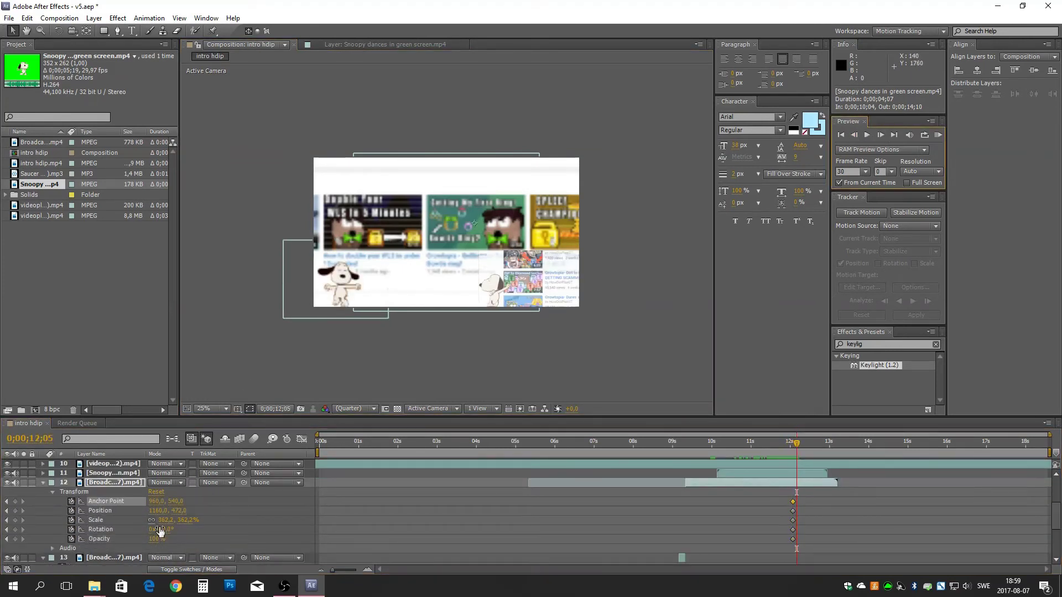
{"action": "left_click_drag", "start_coordinate": [164, 520], "coordinate": [349, 532]}
{"action": "left_click", "coordinate": [856, 136]}
{"action": "double_click", "coordinate": [856, 136]}
{"action": "left_click", "coordinate": [880, 134]}
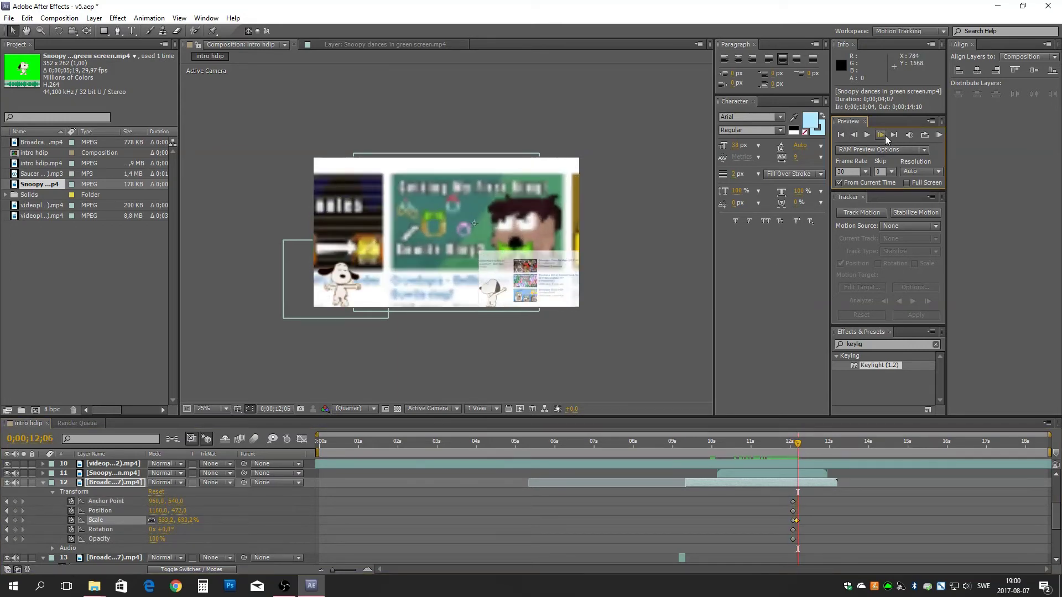
Set the broadcast clip's scale to 100% and its position to 960, 540 at 0;00;12;08
{"action": "left_click", "coordinate": [881, 134]}
{"action": "key", "text": "Page_Up"}
{"action": "mouse_move", "coordinate": [164, 520]}
{"action": "left_mouse_down"}
{"action": "mouse_move", "coordinate": [111, 520]}
{"action": "mouse_move", "coordinate": [184, 520]}
{"action": "left_mouse_up"}
{"action": "left_click_drag", "start_coordinate": [413, 191], "coordinate": [326, 191]}
{"action": "left_click_drag", "start_coordinate": [287, 317], "coordinate": [317, 307]}
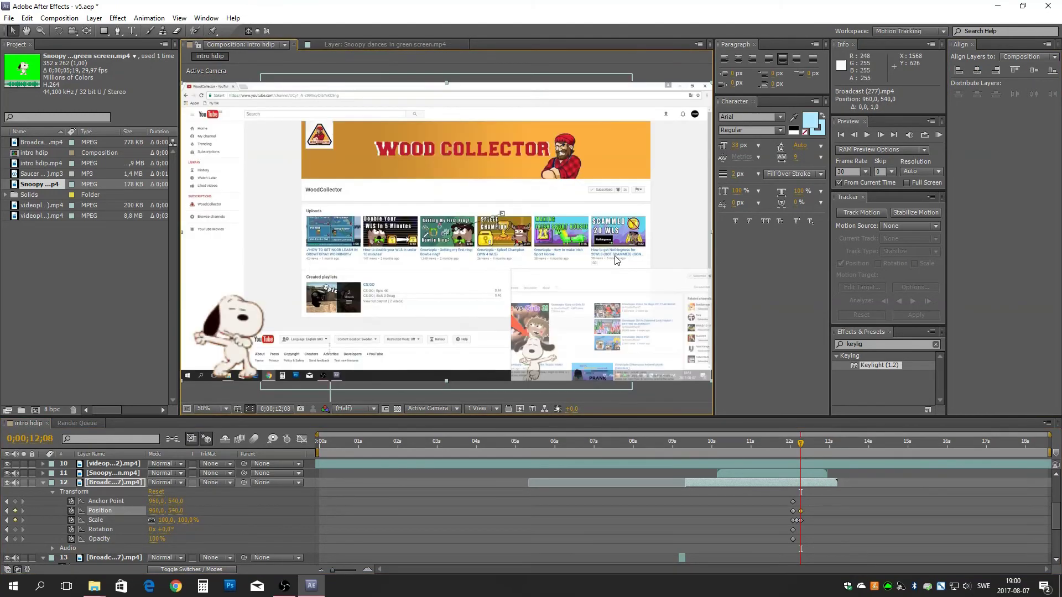
Copy the broadcast clip's five transform keyframes from 0;00;12;02 and paste them at 0;00;12;08
{"action": "key", "text": "Page_Up"}
{"action": "left_click_drag", "start_coordinate": [360, 486], "coordinate": [795, 545]}
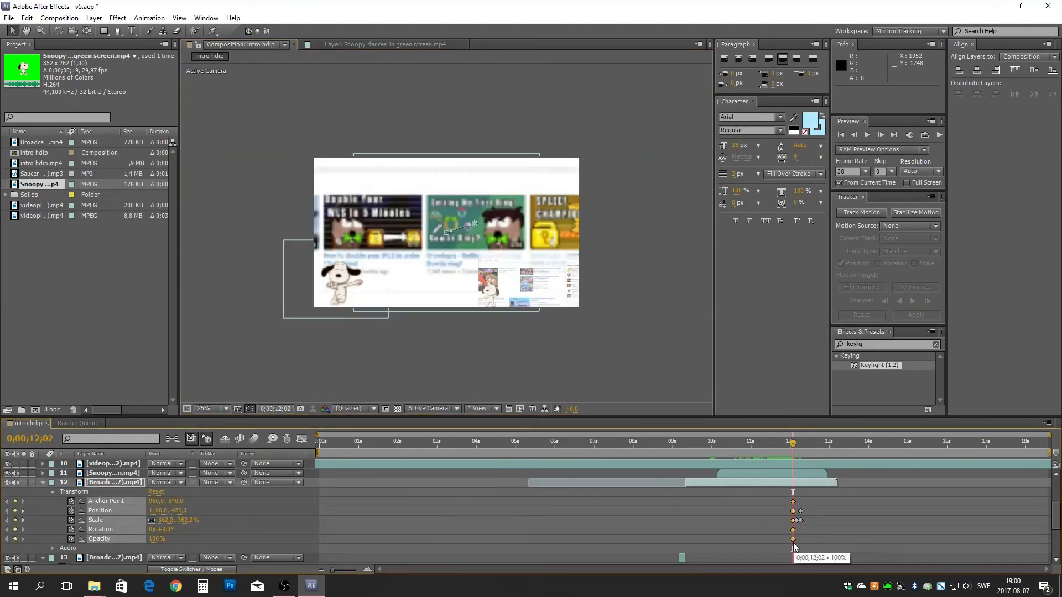
{"action": "key", "text": "ctrl+c"}
{"action": "key", "text": "Page_Down"}
{"action": "key", "text": "Page_Down"}
{"action": "key", "text": "ctrl+v"}
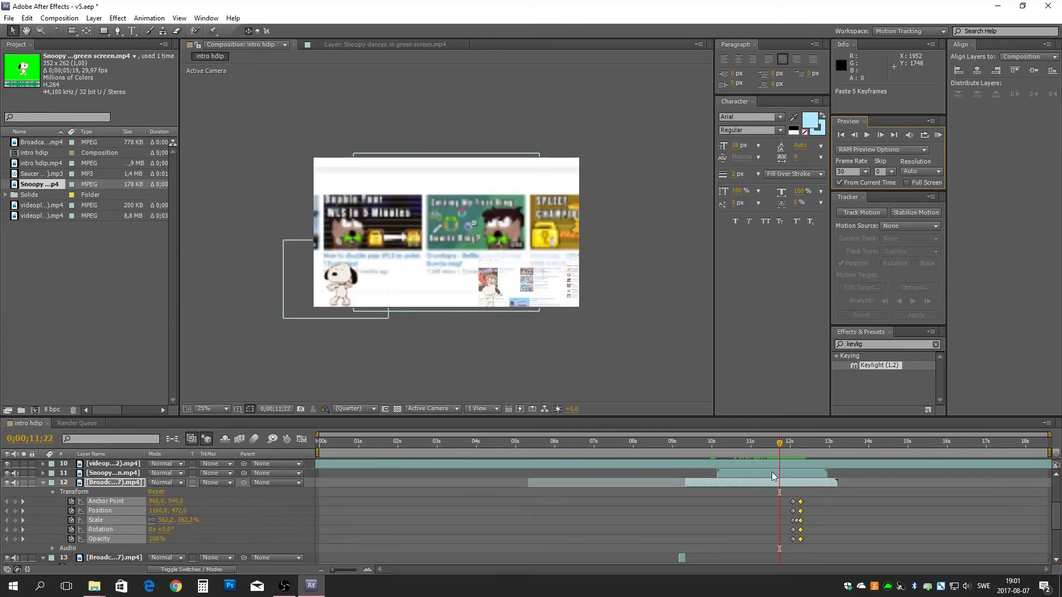
Add pulsing scale keyframes every three frames from 0;00;12;11 on the broadcast clip, including 252.2% at 0;00;12;14 and 546.2% at 0;00;12;17
{"action": "left_click", "coordinate": [798, 438]}
{"action": "left_click", "coordinate": [880, 136]}
{"action": "left_click", "coordinate": [880, 136]}
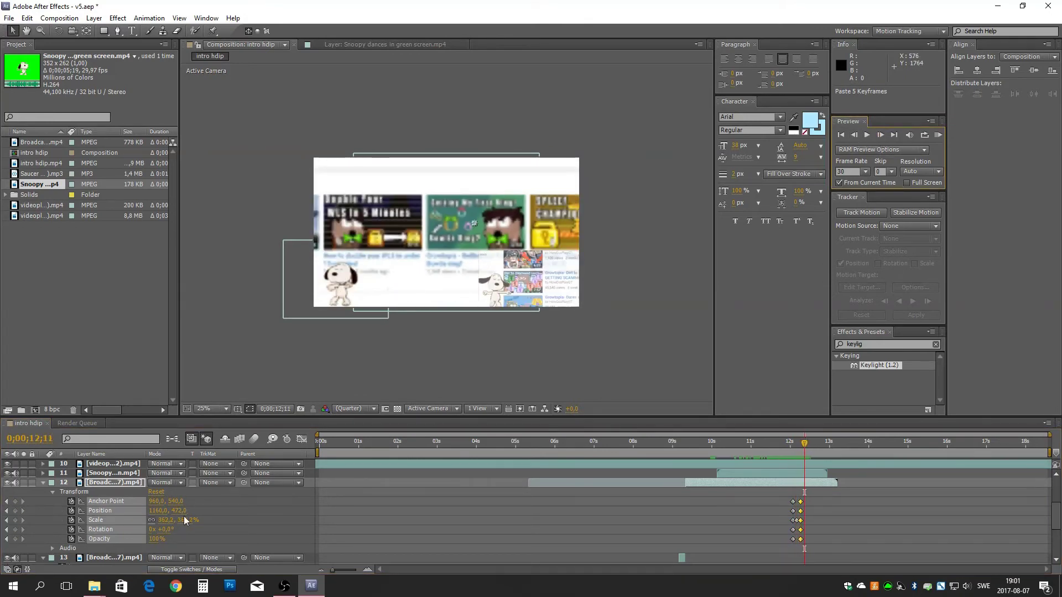
{"action": "left_click_drag", "start_coordinate": [186, 520], "coordinate": [319, 520]}
{"action": "left_click", "coordinate": [881, 136]}
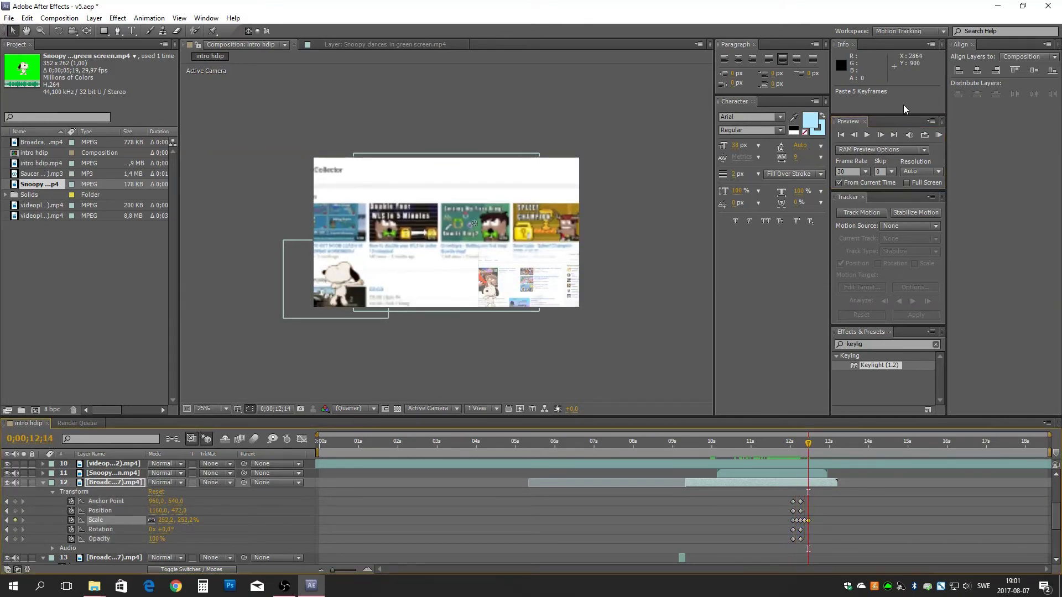
{"action": "left_click", "coordinate": [881, 135]}
{"action": "left_click", "coordinate": [882, 134]}
{"action": "left_click", "coordinate": [881, 134]}
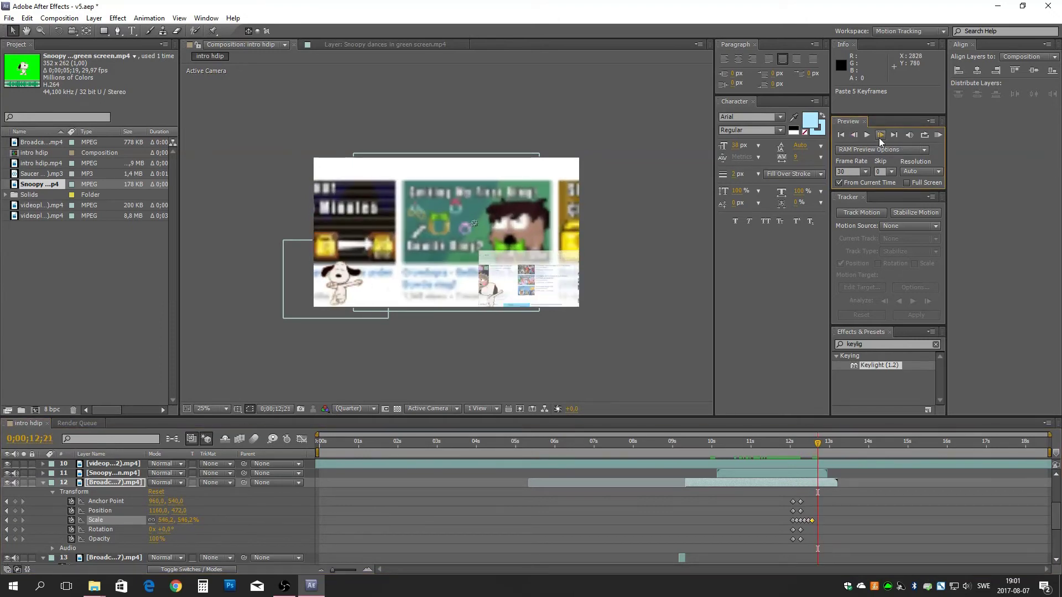
Continue the broadcast clip's pulsing scale keyframes, with 482.2% at 0;00;12;24 and 299.2% at 0;00;12;27
{"action": "left_click", "coordinate": [16, 520]}
{"action": "left_click", "coordinate": [879, 137]}
{"action": "left_click", "coordinate": [880, 136]}
{"action": "left_click", "coordinate": [882, 133]}
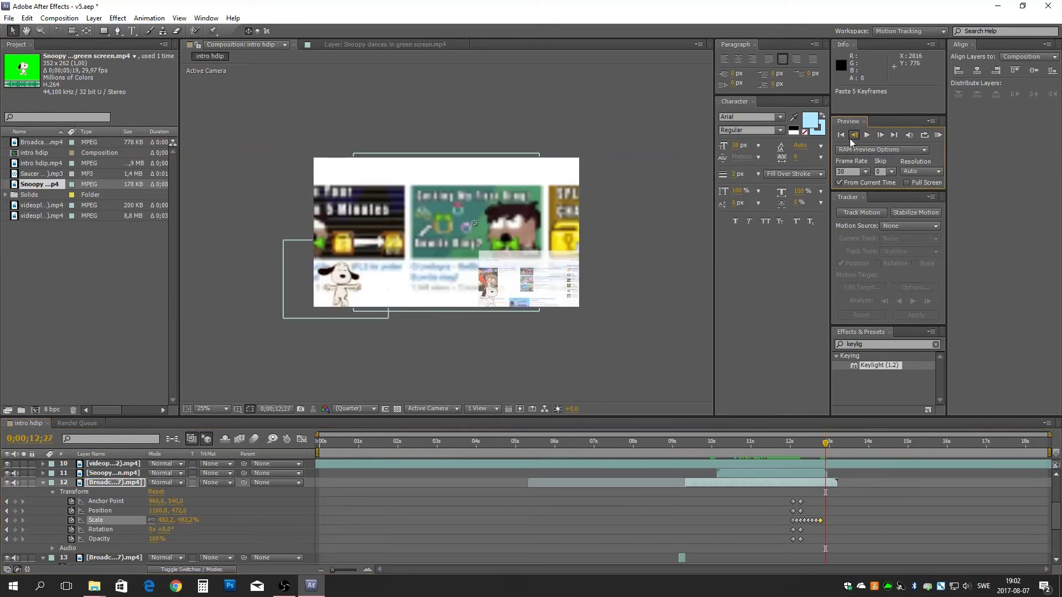
{"action": "left_click", "coordinate": [880, 137]}
Enlarge the Snoopy clip to 377.9% and reposition it at 244, 708, comparing its size with the reference
{"action": "left_click_drag", "start_coordinate": [824, 493], "coordinate": [796, 493]}
{"action": "mouse_move", "coordinate": [347, 265]}
{"action": "left_mouse_down"}
{"action": "mouse_move", "coordinate": [332, 277]}
{"action": "mouse_move", "coordinate": [355, 278]}
{"action": "mouse_move", "coordinate": [361, 262]}
{"action": "left_mouse_up"}
{"action": "left_click_drag", "start_coordinate": [797, 487], "coordinate": [766, 491]}
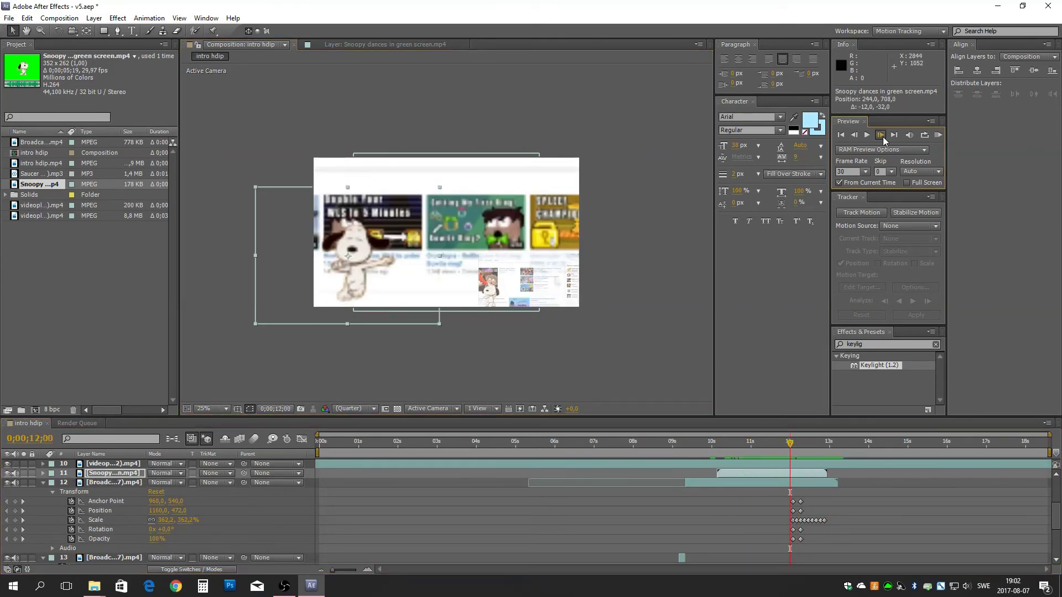
Freeze the broadcast clip's picture with time remapping at about 0;00;12;21
{"action": "right_click", "coordinate": [109, 484]}
{"action": "left_click", "coordinate": [365, 188]}
{"action": "left_click", "coordinate": [834, 451]}
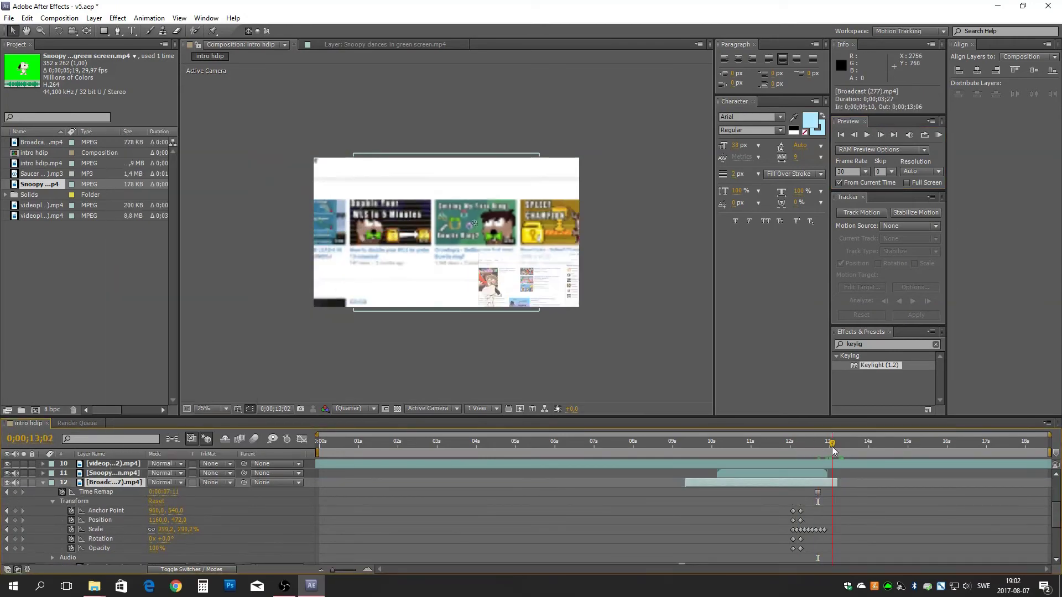
Place two copies of the Snoopy clip end to end after the original and extend the frozen broadcast layer to the composition's end
{"action": "key", "text": "ctrl+d"}
{"action": "left_click_drag", "start_coordinate": [796, 473], "coordinate": [905, 473]}
{"action": "left_click_drag", "start_coordinate": [821, 453], "coordinate": [938, 473]}
{"action": "left_click", "coordinate": [885, 473]}
{"action": "key", "text": "ctrl+d"}
{"action": "left_click_drag", "start_coordinate": [945, 501], "coordinate": [1049, 502]}
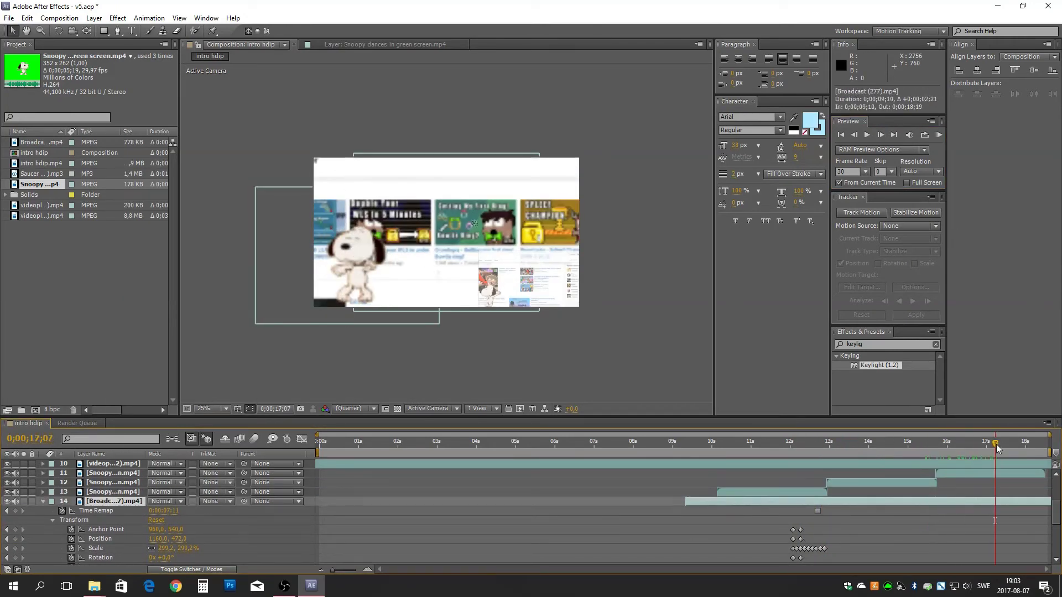
Set 100% opacity keyframes at 0;00;17;14 on the Snoopy and broadcast layers for a closing fade-out
{"action": "left_click_drag", "start_coordinate": [997, 448], "coordinate": [1050, 445]}
{"action": "left_click", "coordinate": [854, 135]}
{"action": "left_click", "coordinate": [854, 135]}
{"action": "left_click", "coordinate": [854, 135]}
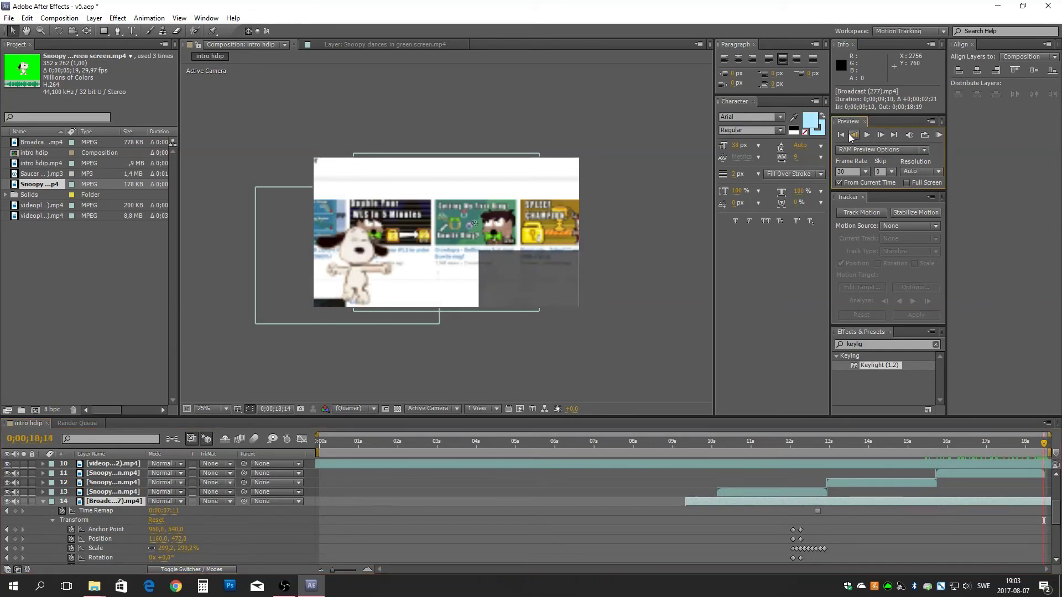
{"action": "left_click", "coordinate": [855, 135]}
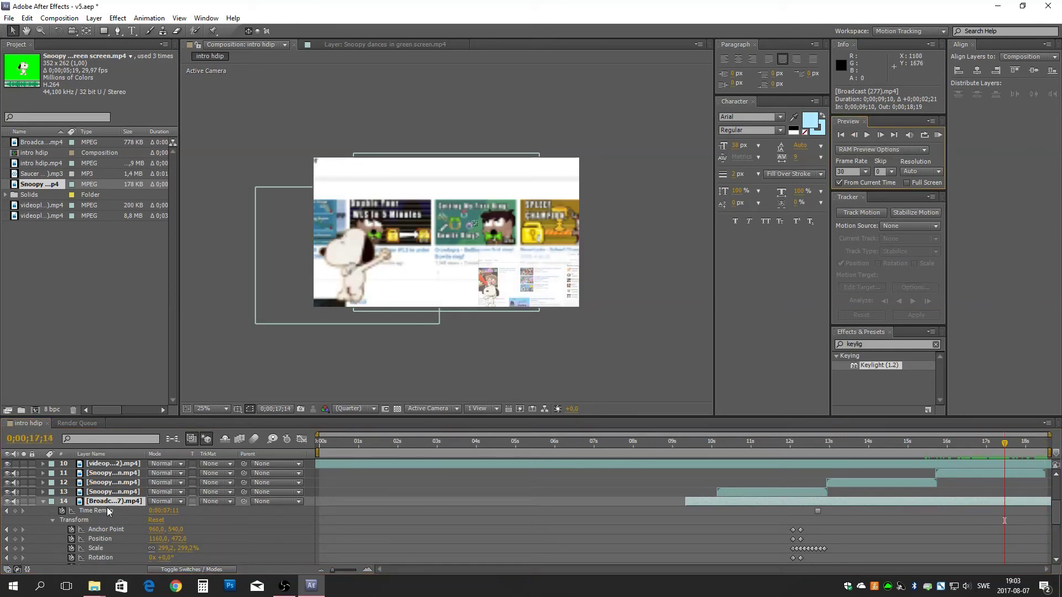
{"action": "left_click", "coordinate": [43, 501]}
{"action": "left_click", "coordinate": [41, 483]}
{"action": "scroll", "coordinate": [72, 553], "scroll_direction": "down", "scroll_amount": 3}
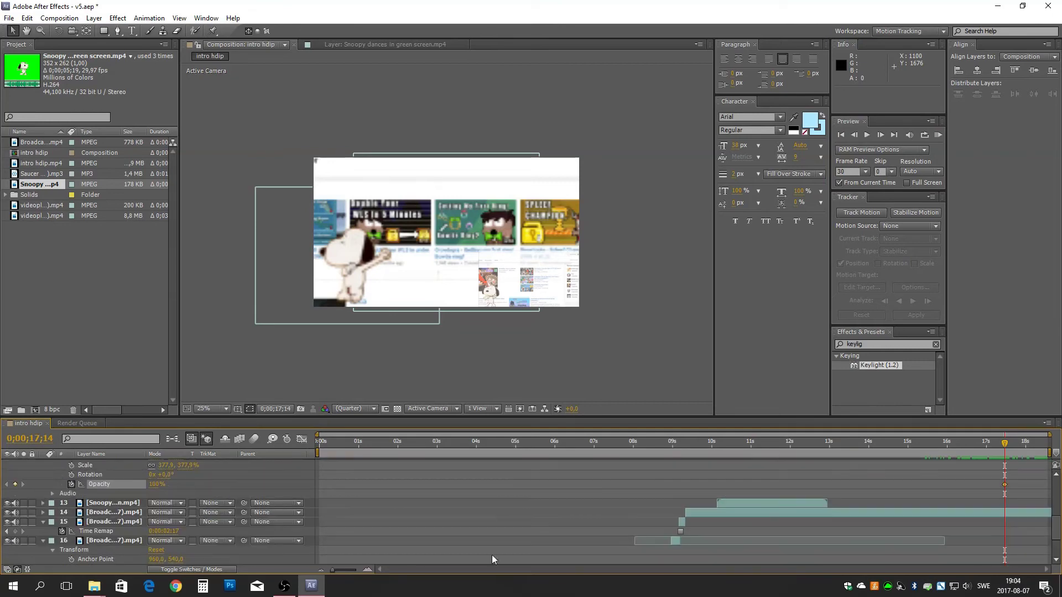
Complete the Snoopy and broadcast fade-outs with 0% opacity at 0;00;18;15 and preview the intro
{"action": "left_click", "coordinate": [43, 512]}
{"action": "key", "text": "End"}
{"action": "left_click_drag", "start_coordinate": [149, 522], "coordinate": [94, 523]}
{"action": "scroll", "coordinate": [204, 519], "scroll_direction": "up", "scroll_amount": 3}
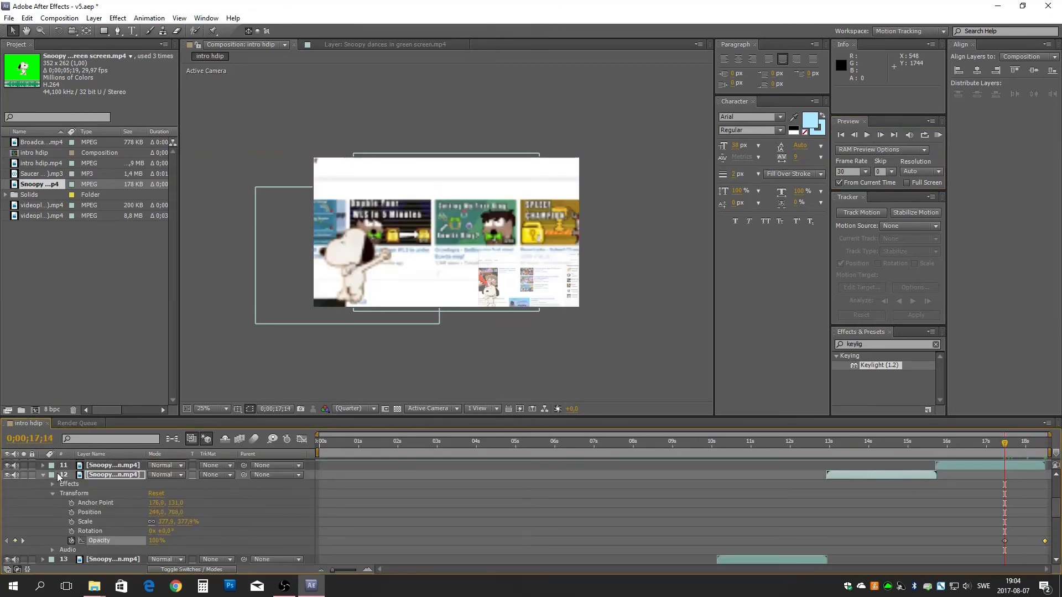
{"action": "left_click", "coordinate": [45, 466]}
{"action": "scroll", "coordinate": [173, 522], "scroll_direction": "down", "scroll_amount": 3}
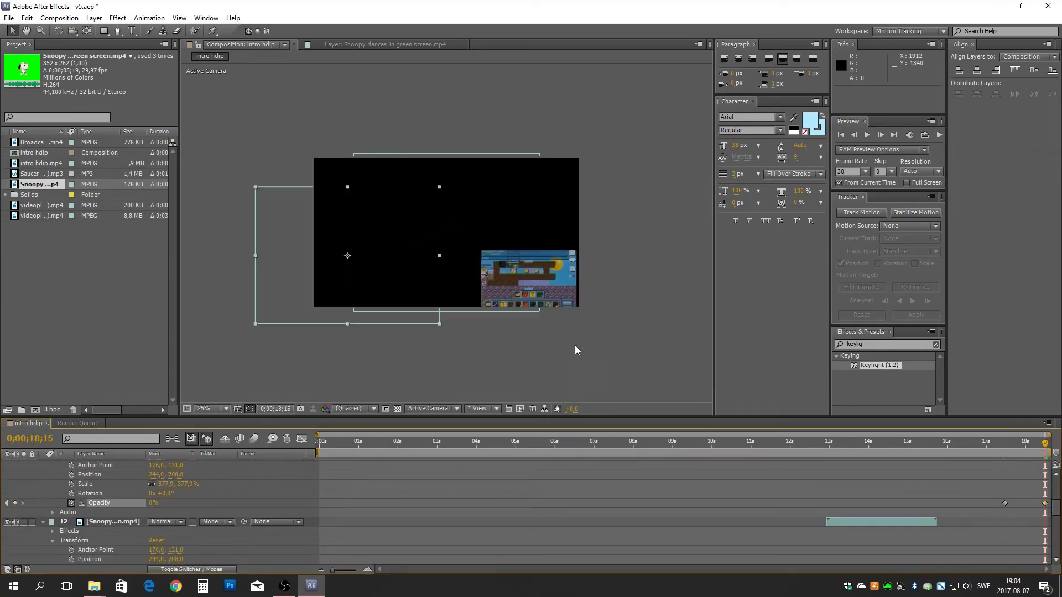
{"action": "left_click", "coordinate": [938, 135]}
{"action": "left_click", "coordinate": [939, 135]}
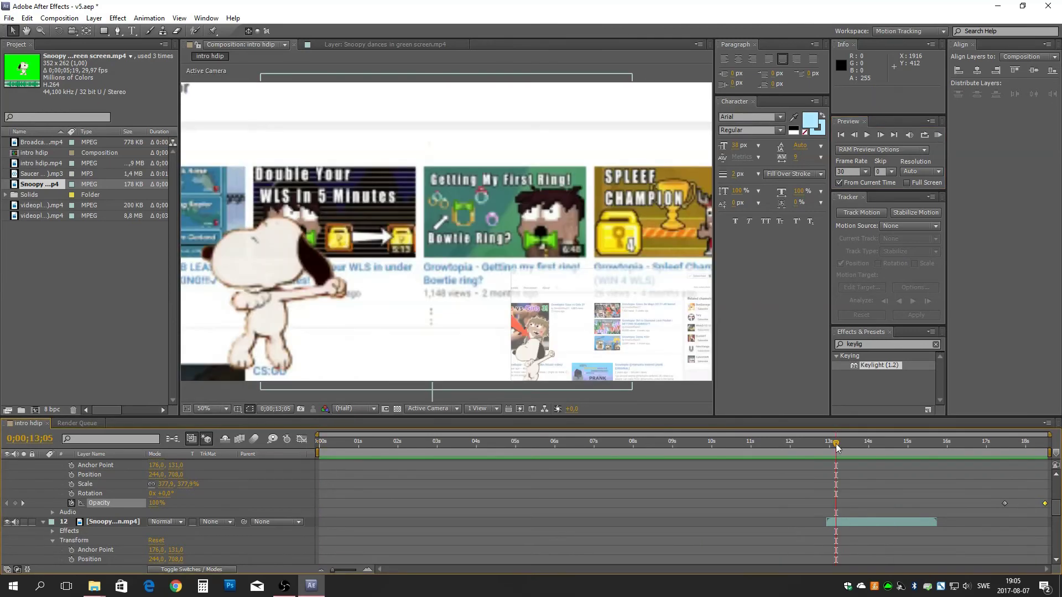
Split the large broadcast clip at about 0;00;10;26 and freeze the second part's frame until the composition's end
{"action": "scroll", "coordinate": [816, 523], "scroll_direction": "up", "scroll_amount": 3}
{"action": "scroll", "coordinate": [815, 519], "scroll_direction": "down", "scroll_amount": 5}
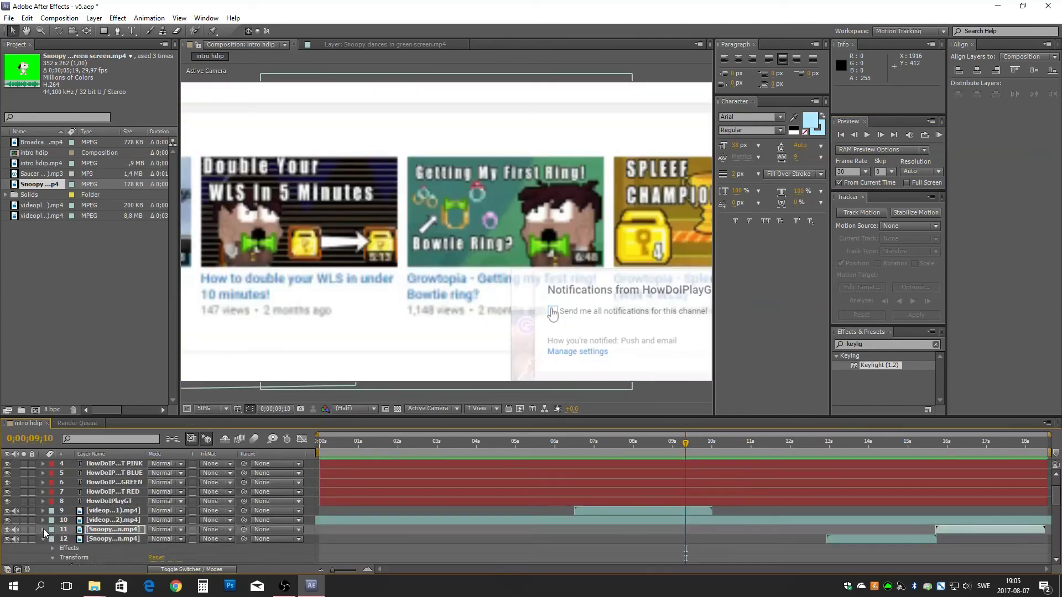
{"action": "left_click_drag", "start_coordinate": [686, 443], "coordinate": [739, 448]}
{"action": "right_click", "coordinate": [89, 474]}
{"action": "left_click", "coordinate": [277, 186]}
{"action": "key", "text": "ctrl+shift+d"}
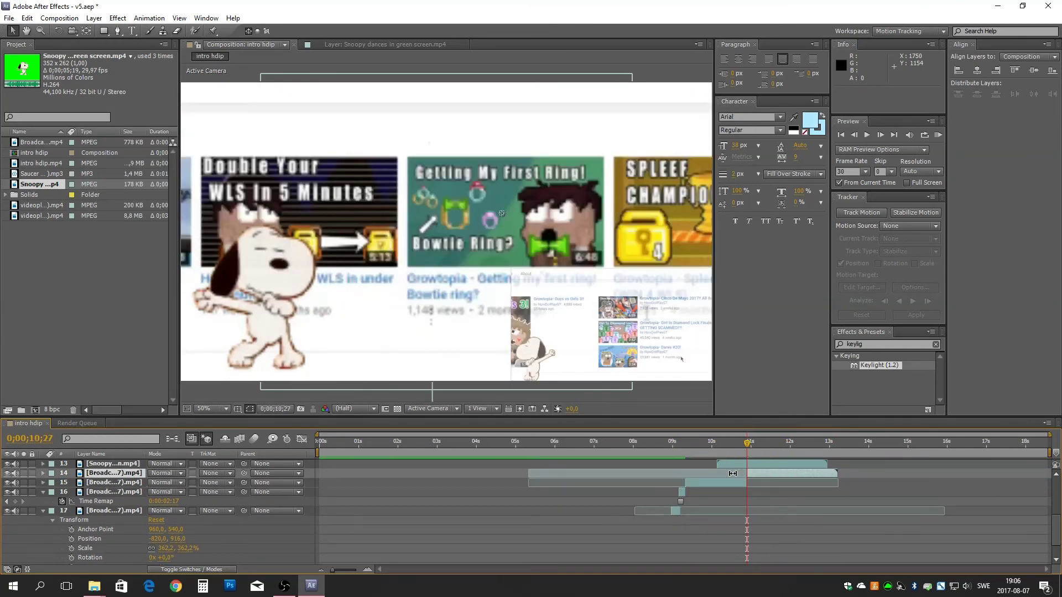
{"action": "right_click", "coordinate": [765, 474]}
{"action": "left_click", "coordinate": [952, 213]}
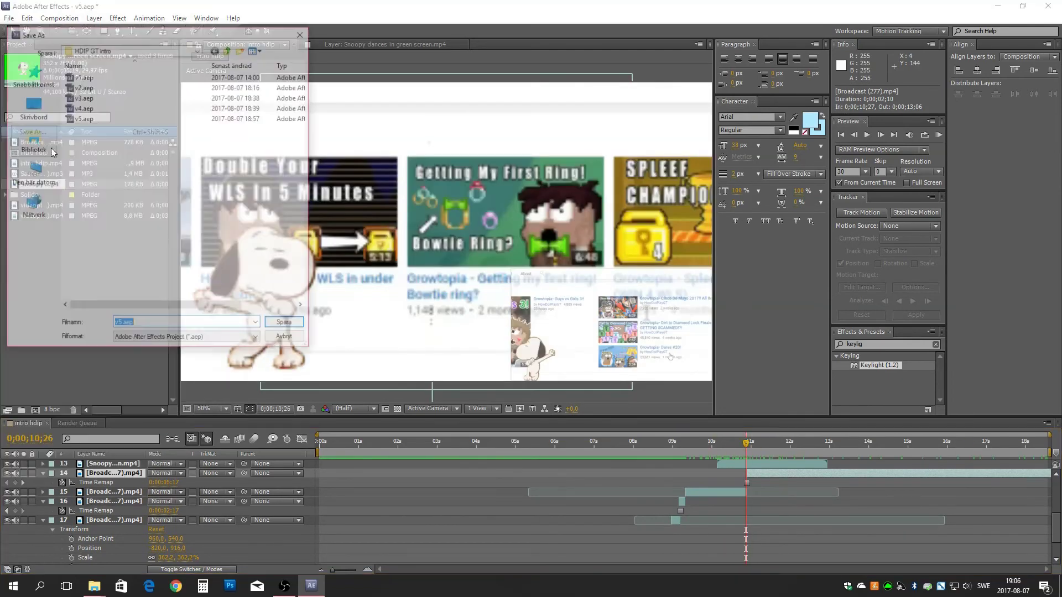
Save the project as v6.aep and render the intro hdip composition to an output file
{"action": "left_click", "coordinate": [60, 18]}
{"action": "left_click", "coordinate": [83, 102]}
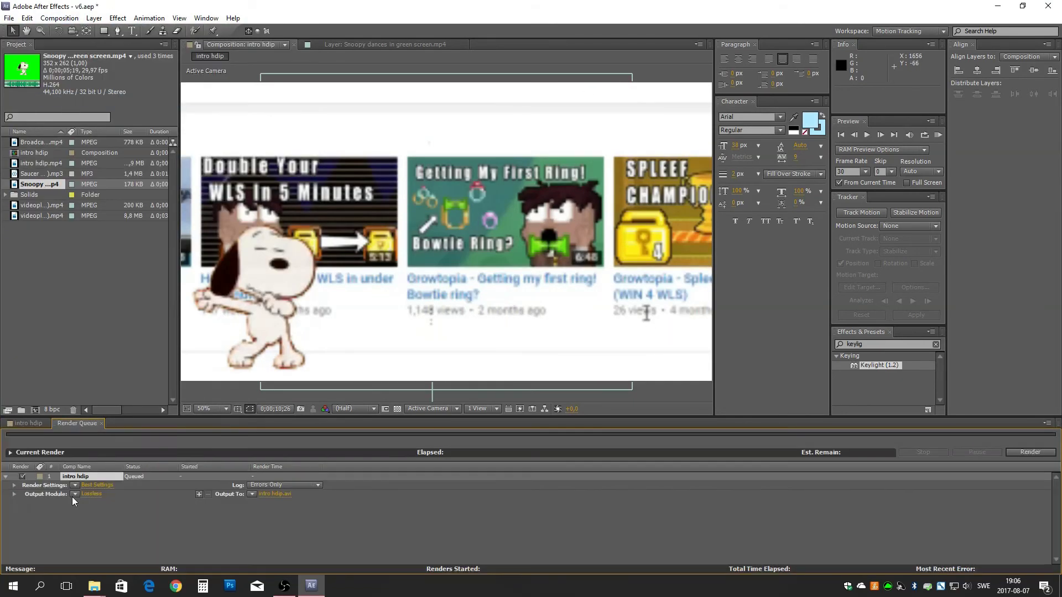
{"action": "left_click", "coordinate": [276, 494]}
{"action": "left_click", "coordinate": [284, 324]}
{"action": "left_click", "coordinate": [1030, 452]}
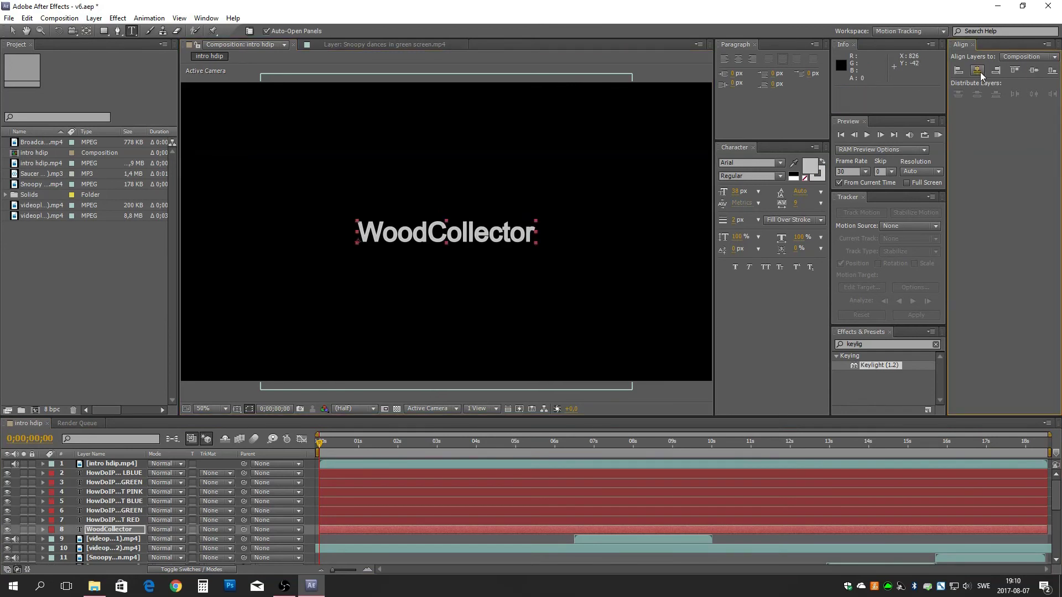
Change the text of the red, green and blue title layers to WoodCollector and centre the titles in the composition
{"action": "key", "text": "ctrl+Up"}
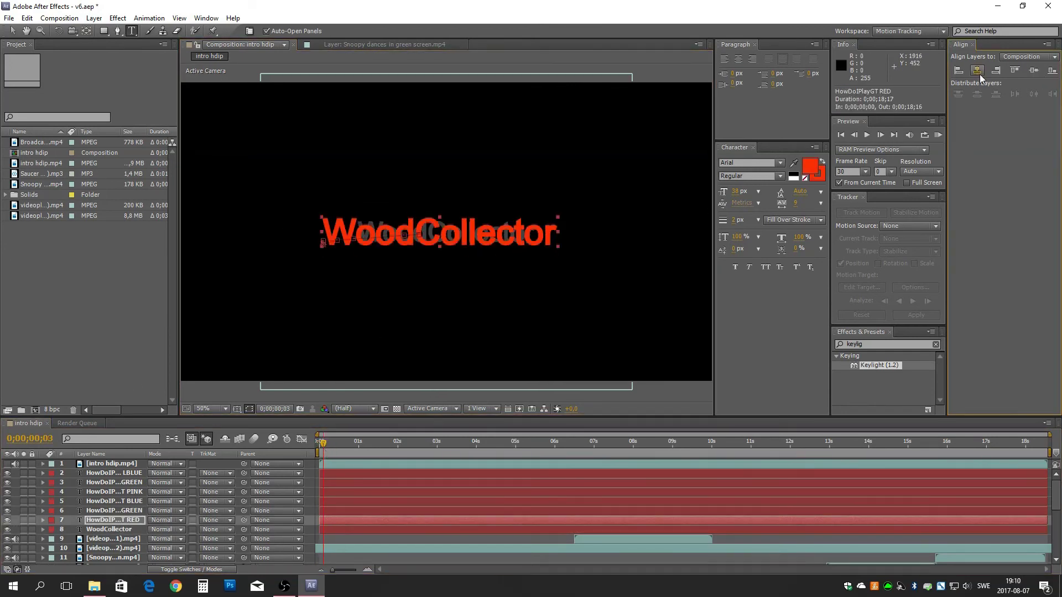
{"action": "left_click", "coordinate": [126, 513]}
{"action": "left_click_drag", "start_coordinate": [370, 445], "coordinate": [479, 455]}
{"action": "key", "text": "ctrl+Up"}
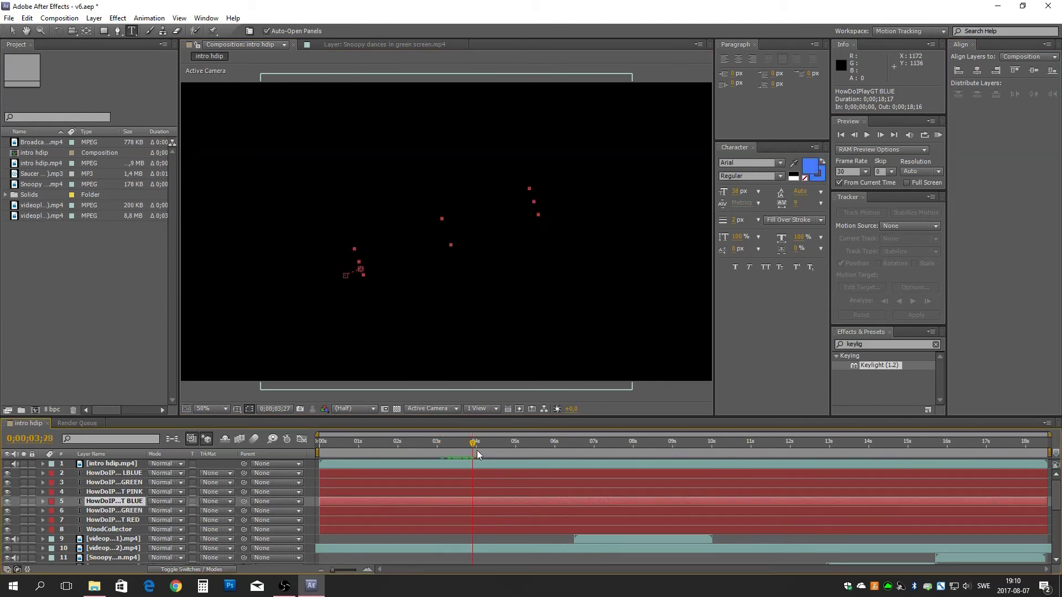
Change the pink, light green and light blue titles to WoodCollector and preview the intro
{"action": "key", "text": "ctrl+Up"}
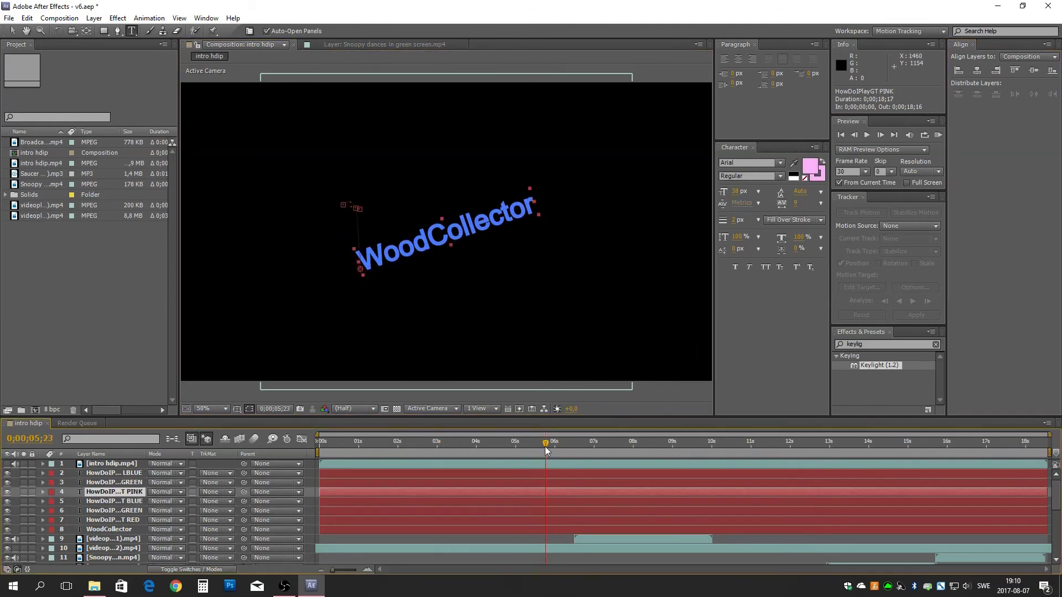
{"action": "left_click_drag", "start_coordinate": [560, 447], "coordinate": [569, 446]}
{"action": "key", "text": "ctrl+Up"}
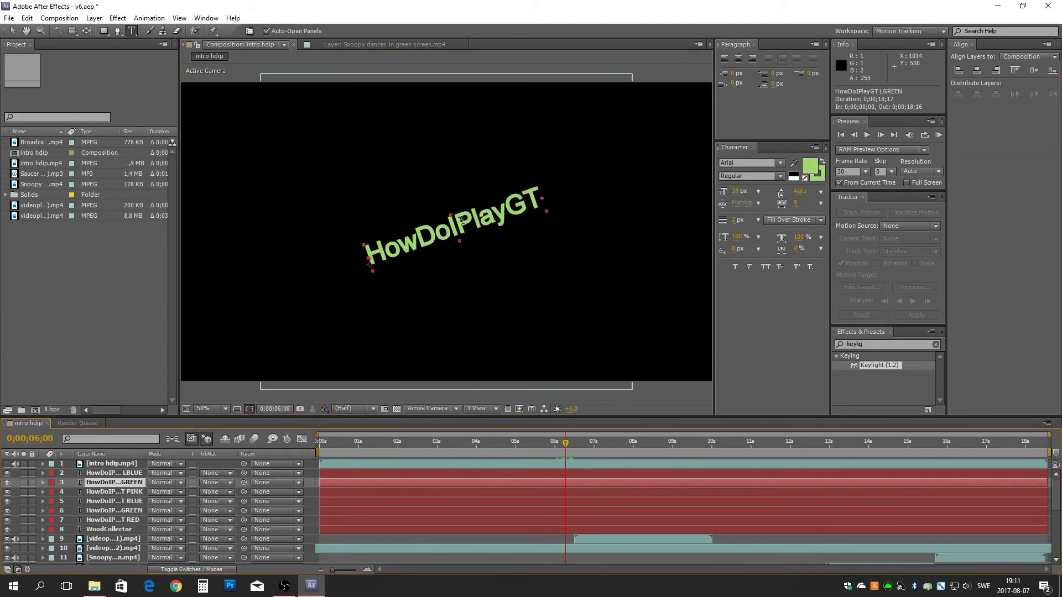
{"action": "key", "text": "space"}
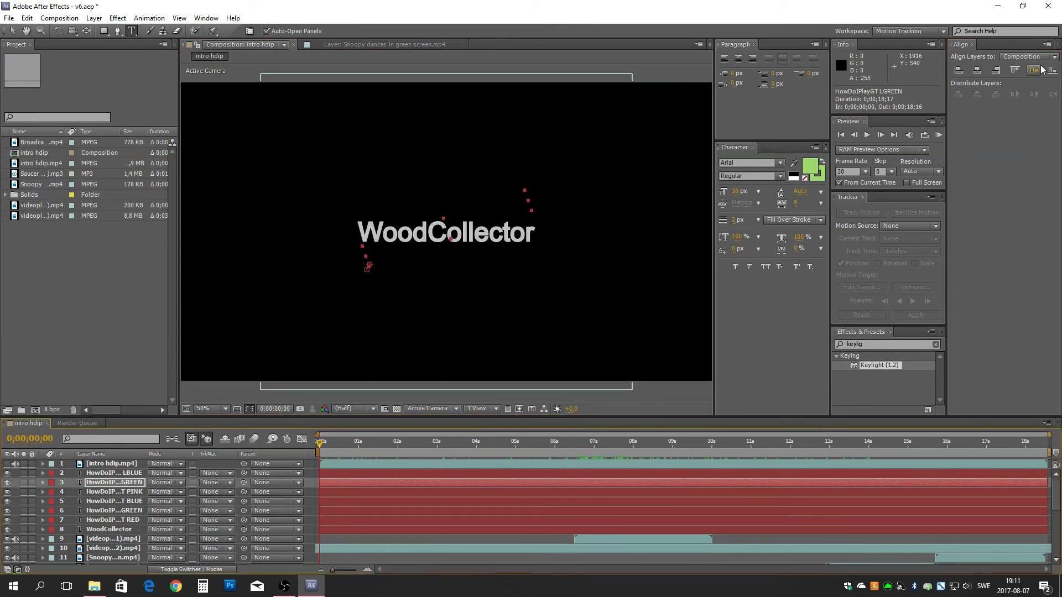
{"action": "left_click", "coordinate": [938, 135]}
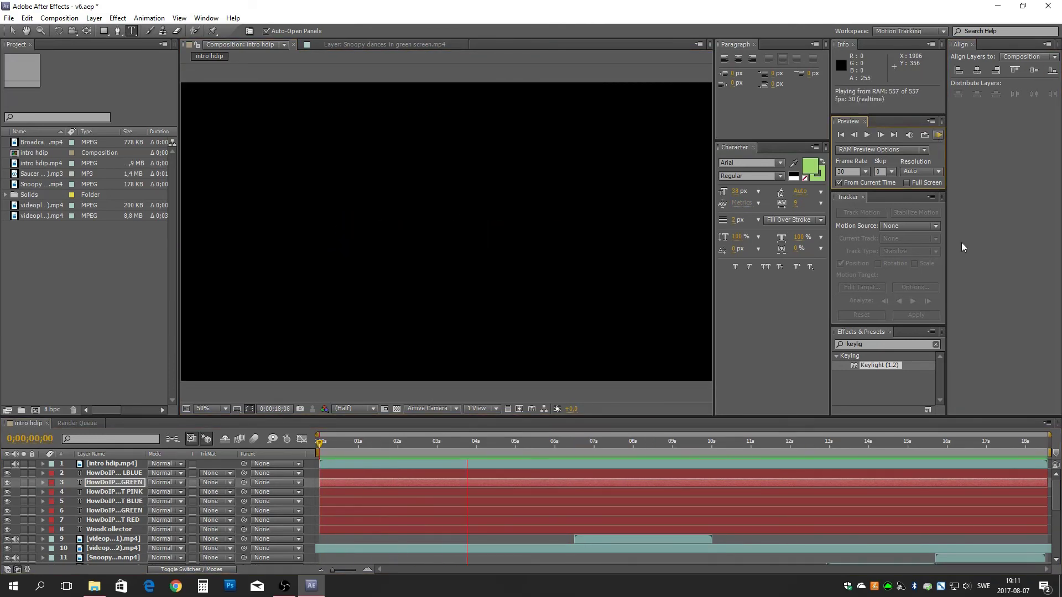
{"action": "key", "text": "ctrl+Up"}
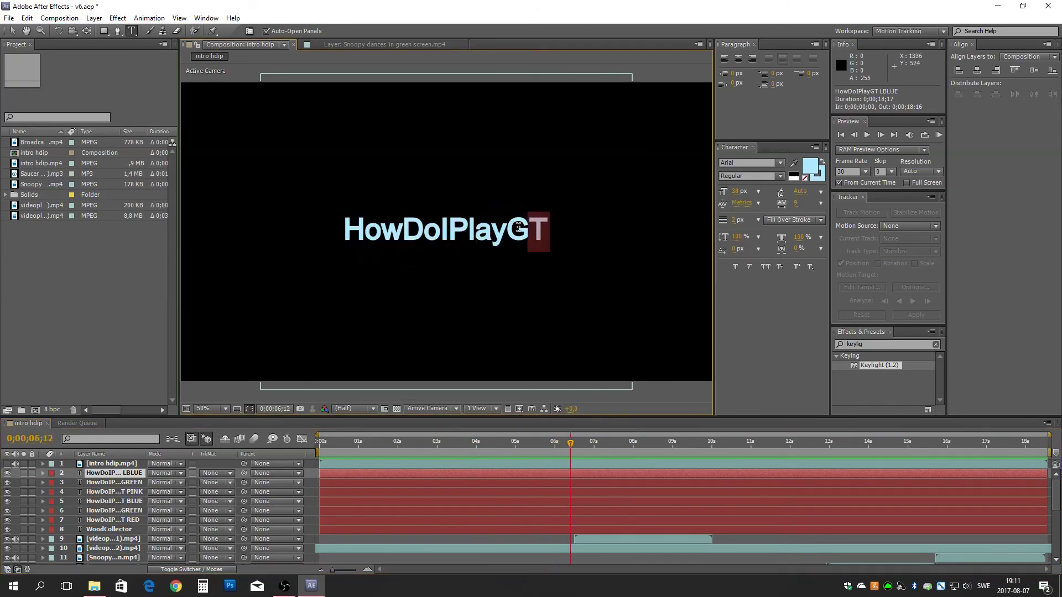
{"action": "left_click_drag", "start_coordinate": [571, 448], "coordinate": [652, 495]}
Start a how-to search in Chrome, return to After Effects and apply a Drop Shadow effect to the light blue title
{"action": "left_click", "coordinate": [176, 586]}
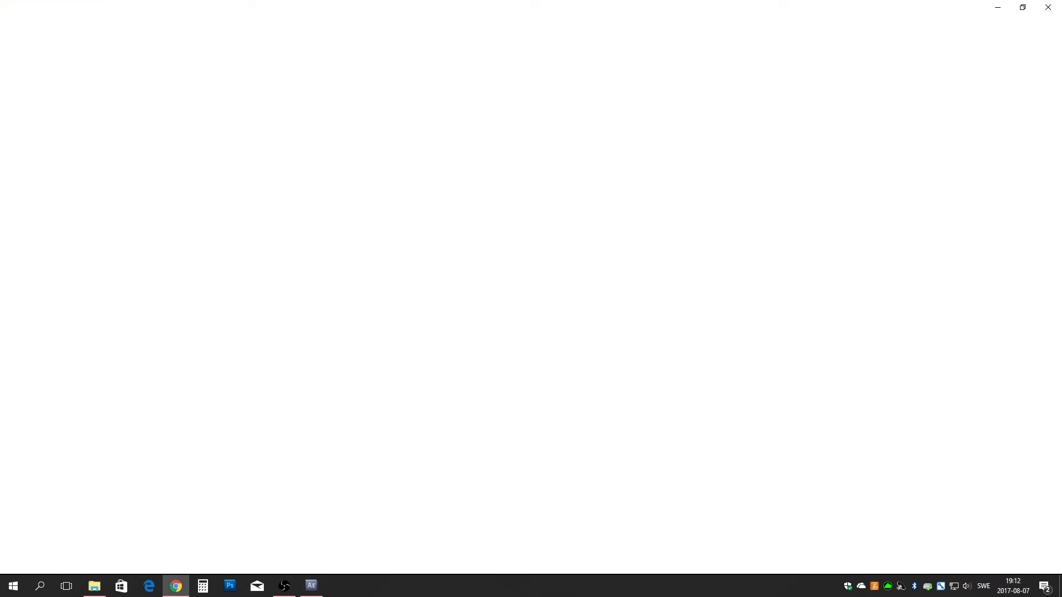
{"action": "type", "text": "how to a"}
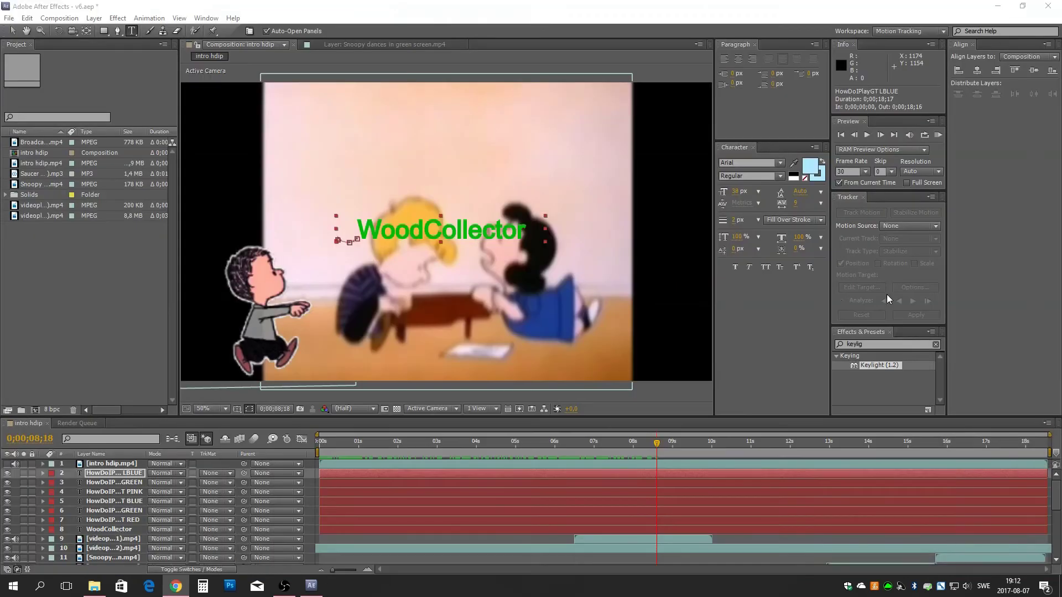
{"action": "left_click", "coordinate": [117, 18]}
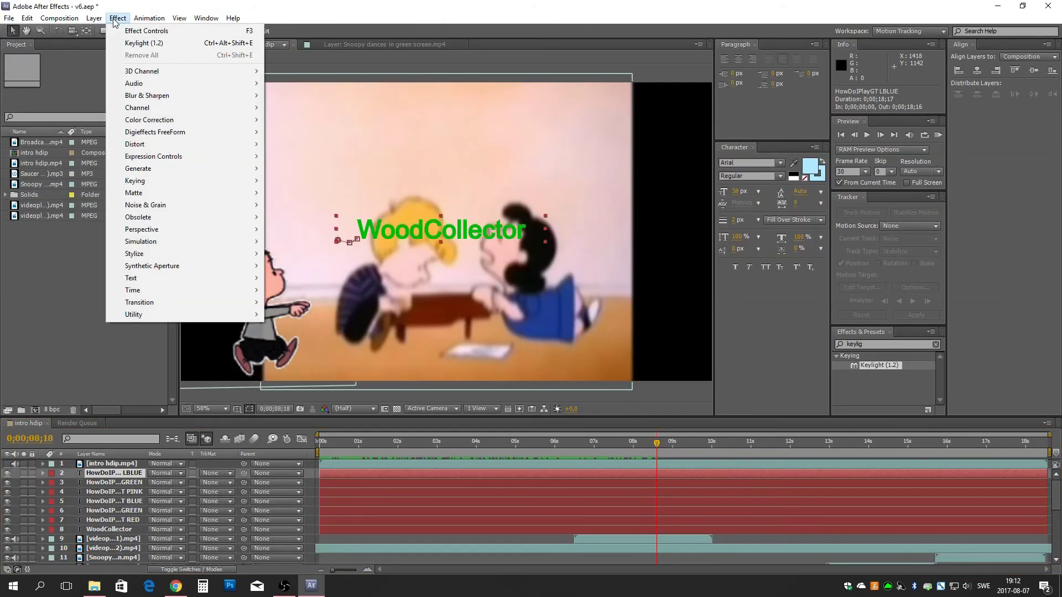
{"action": "mouse_move", "coordinate": [166, 230]}
{"action": "left_click", "coordinate": [309, 303]}
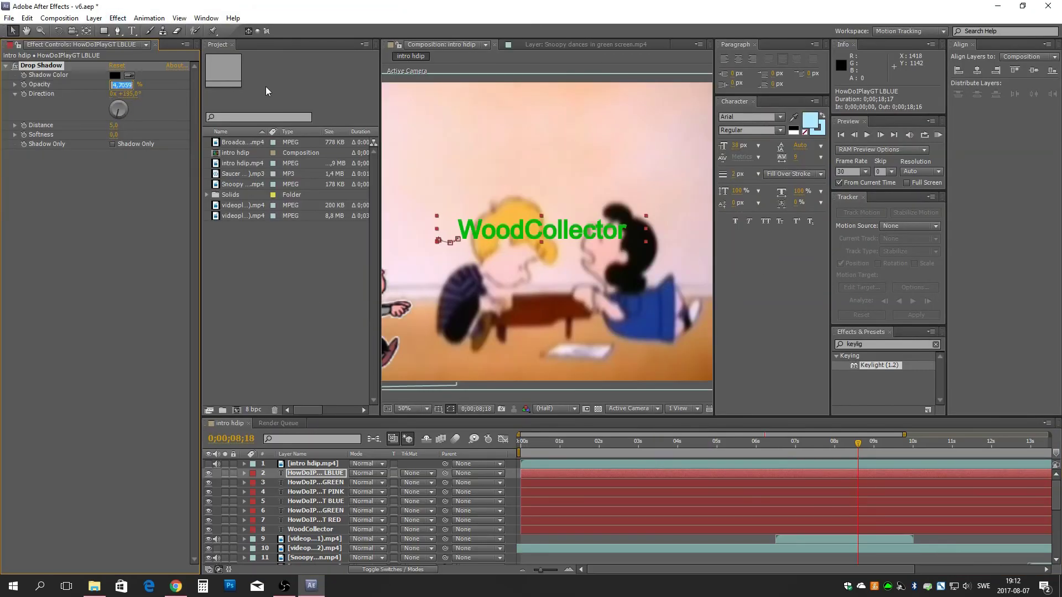
Show the reference clip, set the second green title's drop shadow to direction 1x +152° and distance 17, and save the project under a new name
{"action": "key", "text": "ctrl+Down"}
{"action": "key", "text": "ctrl+Down"}
{"action": "key", "text": "ctrl+Down"}
{"action": "key", "text": "ctrl+Down"}
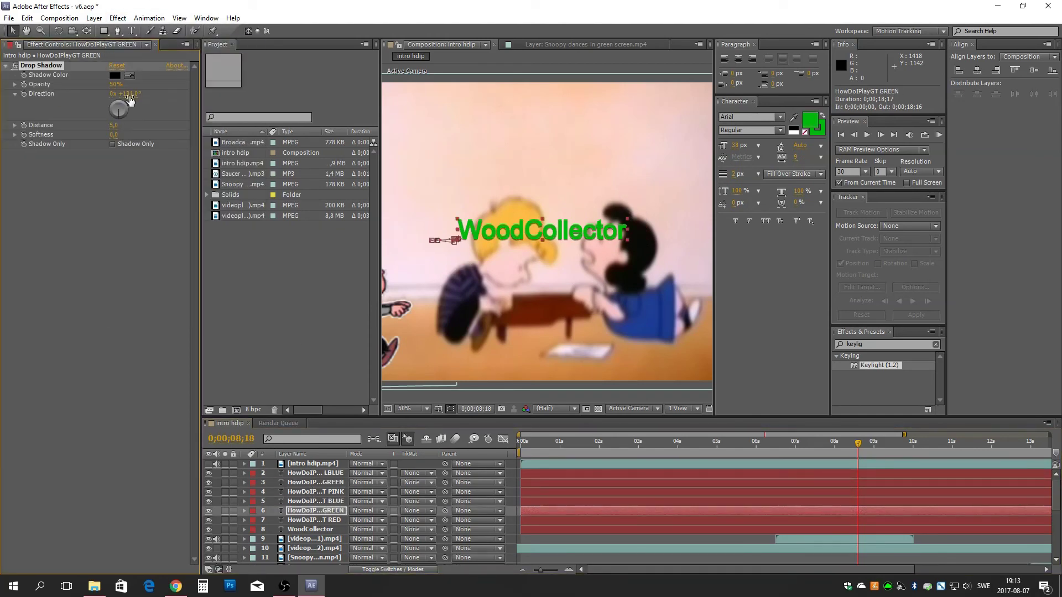
{"action": "left_click", "coordinate": [208, 464]}
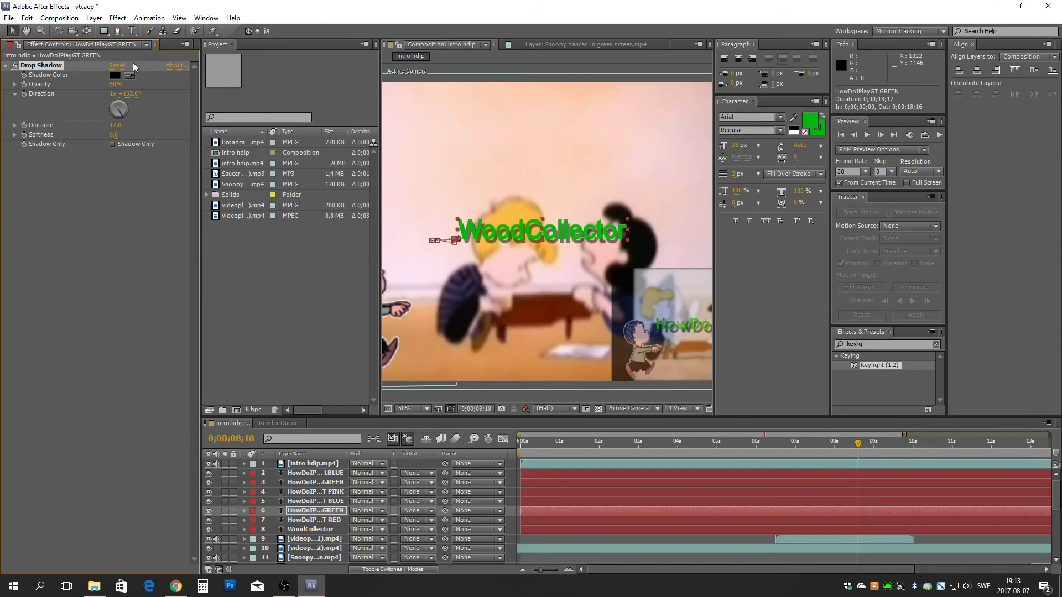
{"action": "left_click", "coordinate": [155, 45]}
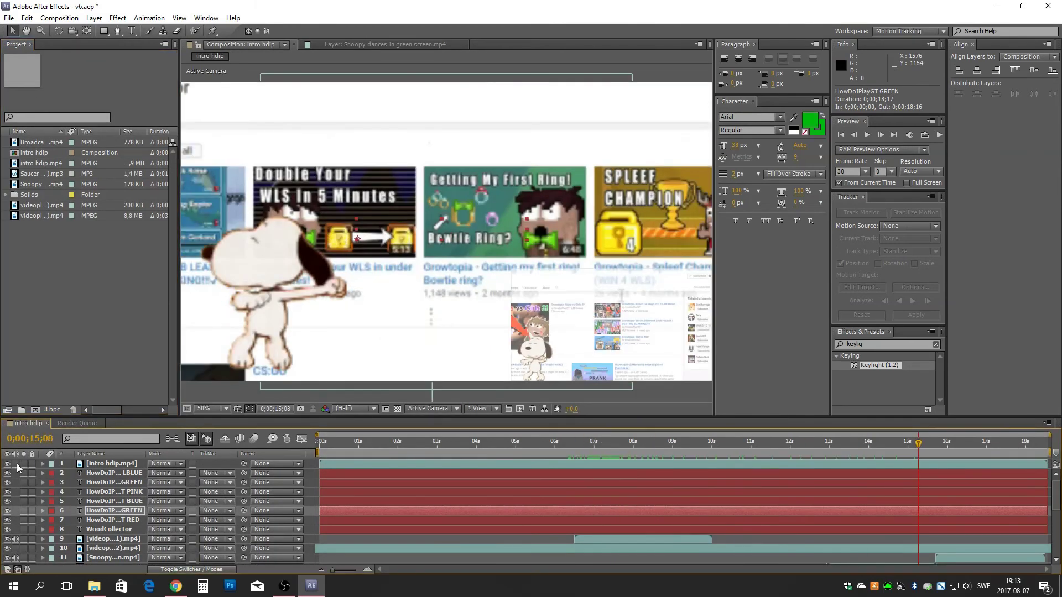
{"action": "key", "text": "ctrl+shift+s"}
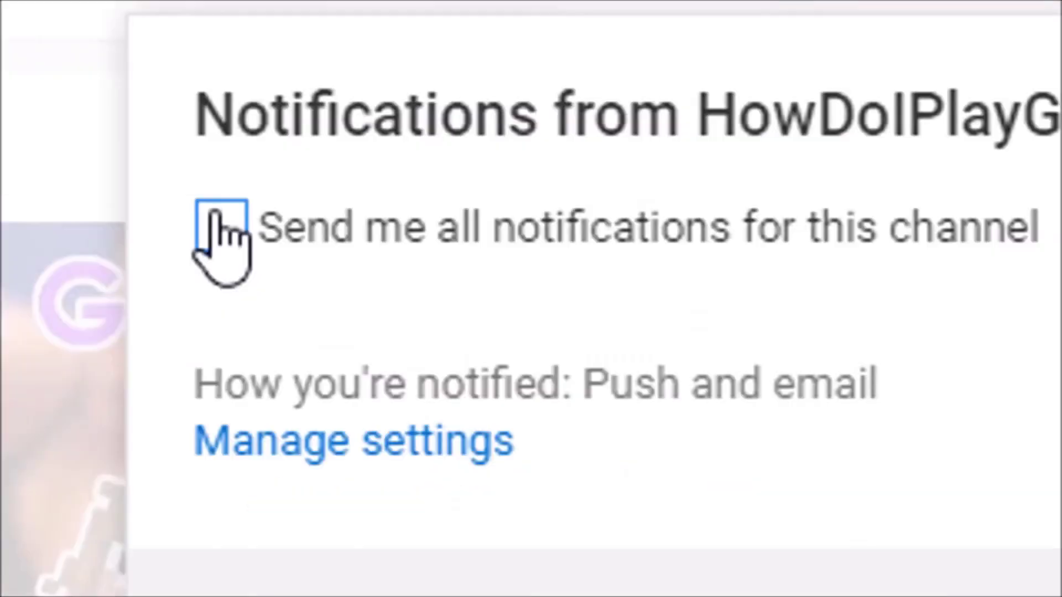
{"action": "left_click", "coordinate": [222, 227]}
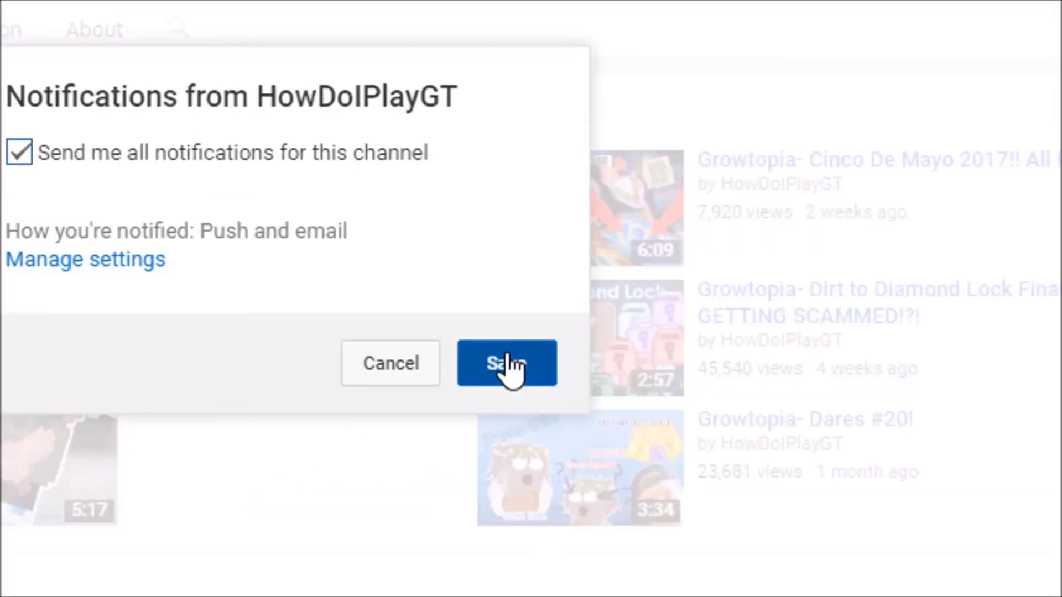
{"action": "left_click", "coordinate": [505, 367]}
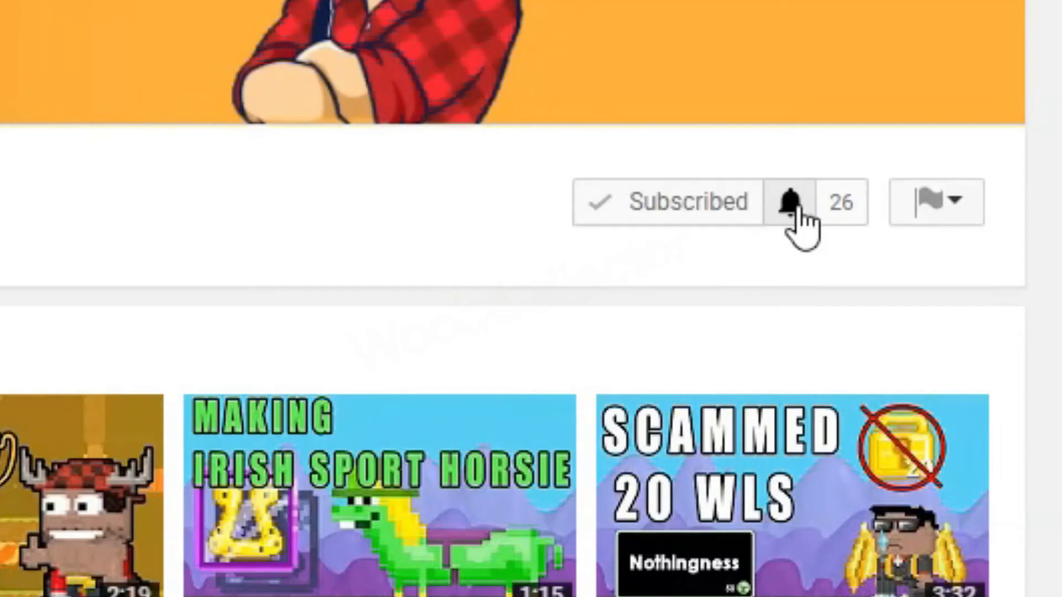
{"action": "left_click", "coordinate": [791, 204]}
{"action": "left_click", "coordinate": [681, 383]}
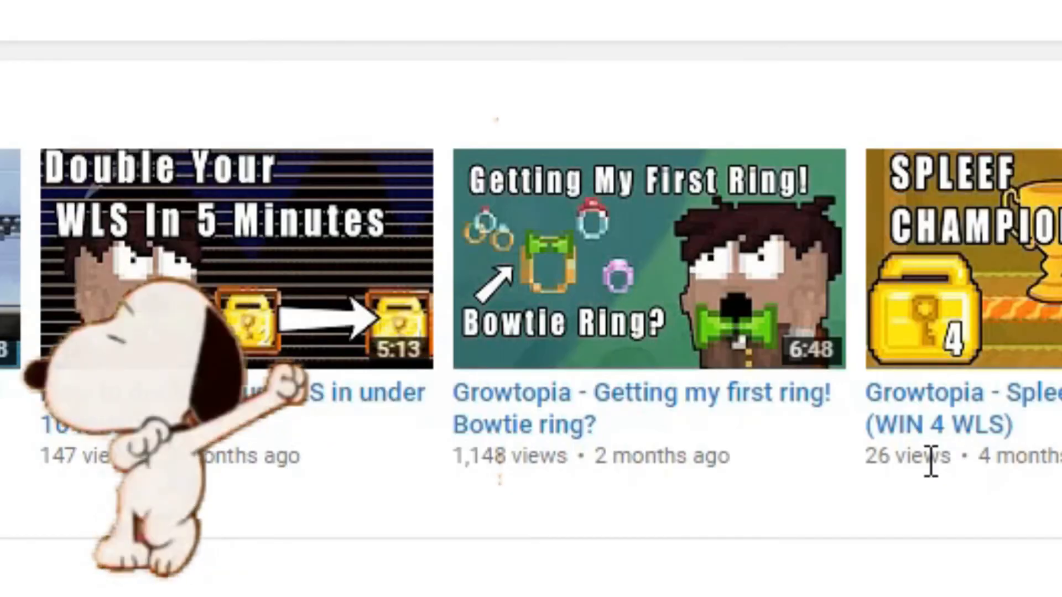